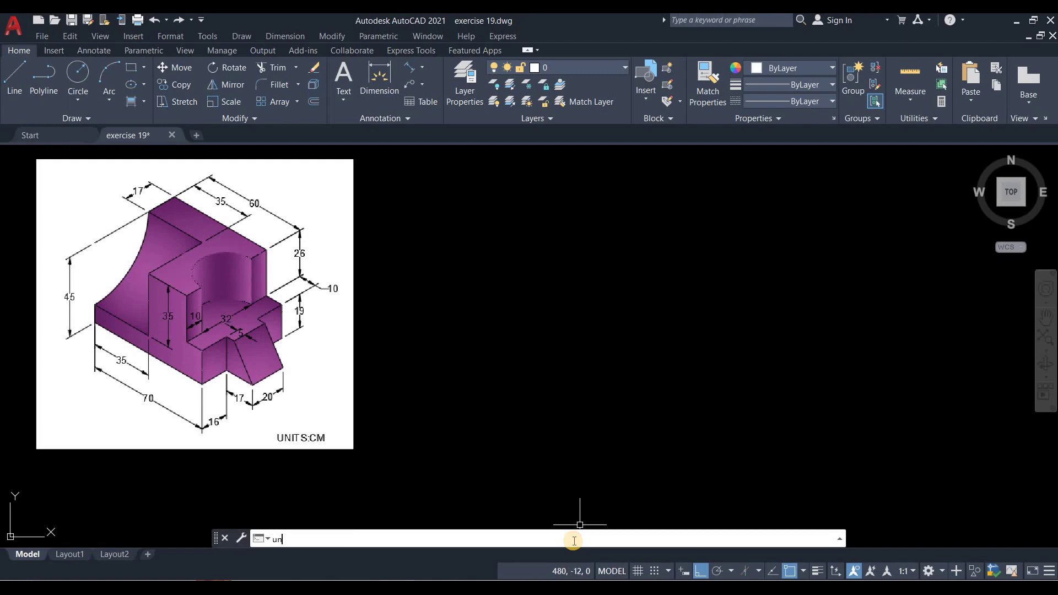
Set the drawing units to Decimal length, precision 0, with Centimeters as insertion scale
type("its")
key("Return")
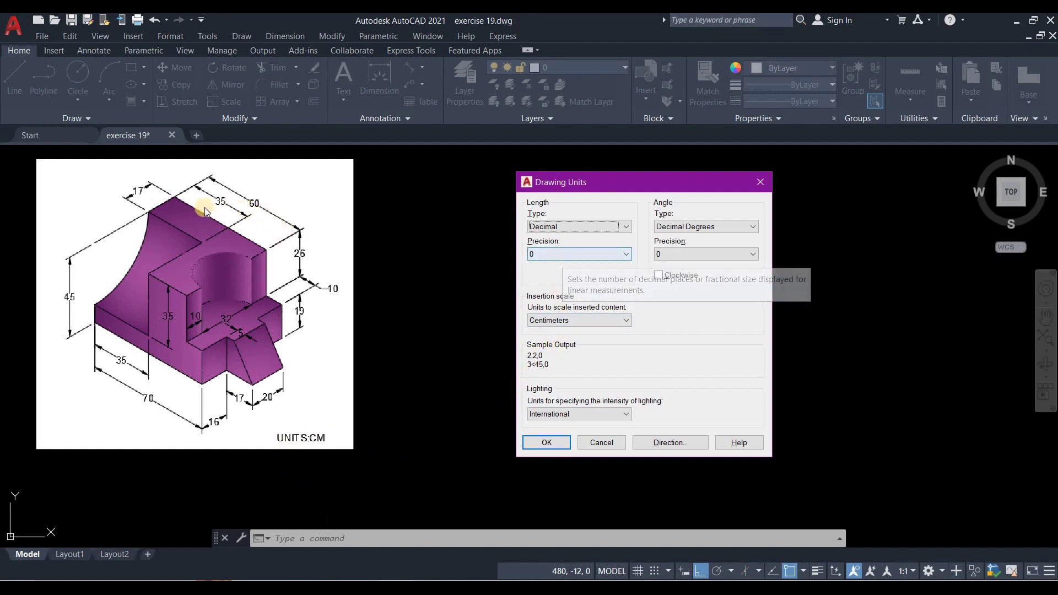
left_click(547, 443)
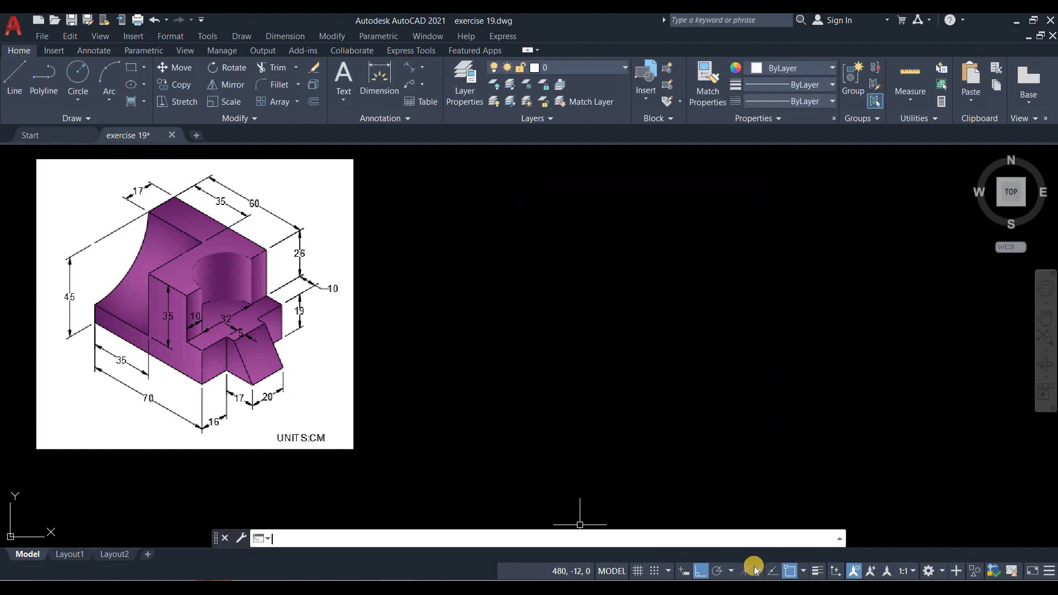
Enable isometric drafting and, on the left isoplane, draw the 45 and 70-unit outline edges
left_click(743, 572)
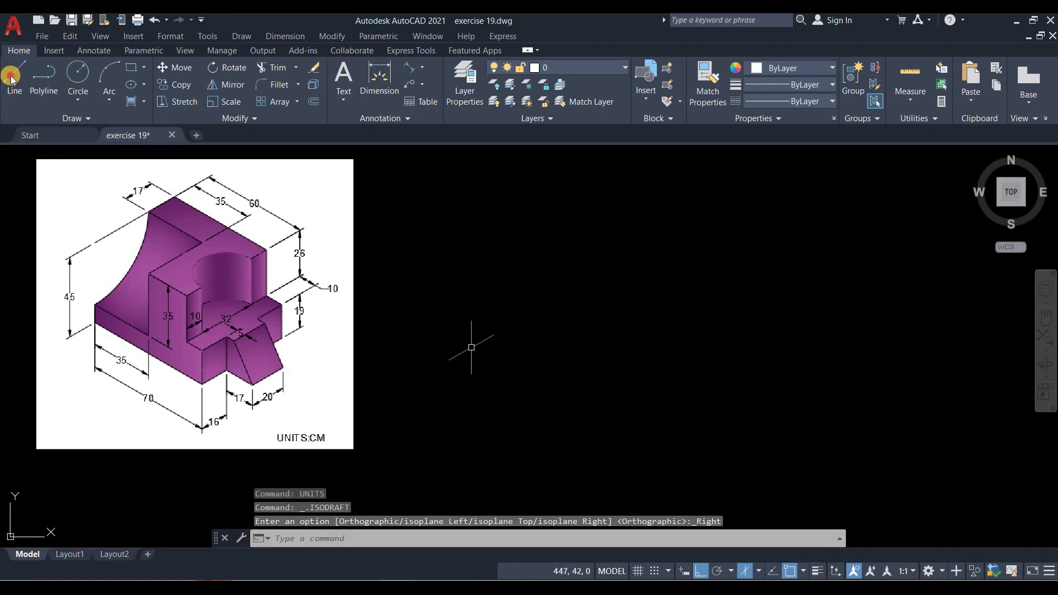
type("l")
key("Return")
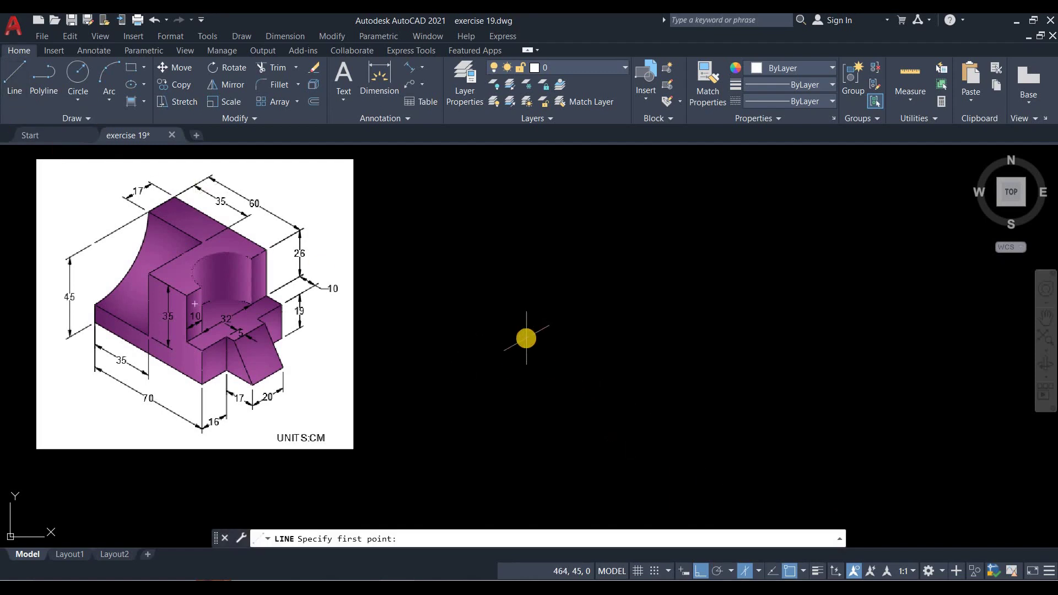
key("F5")
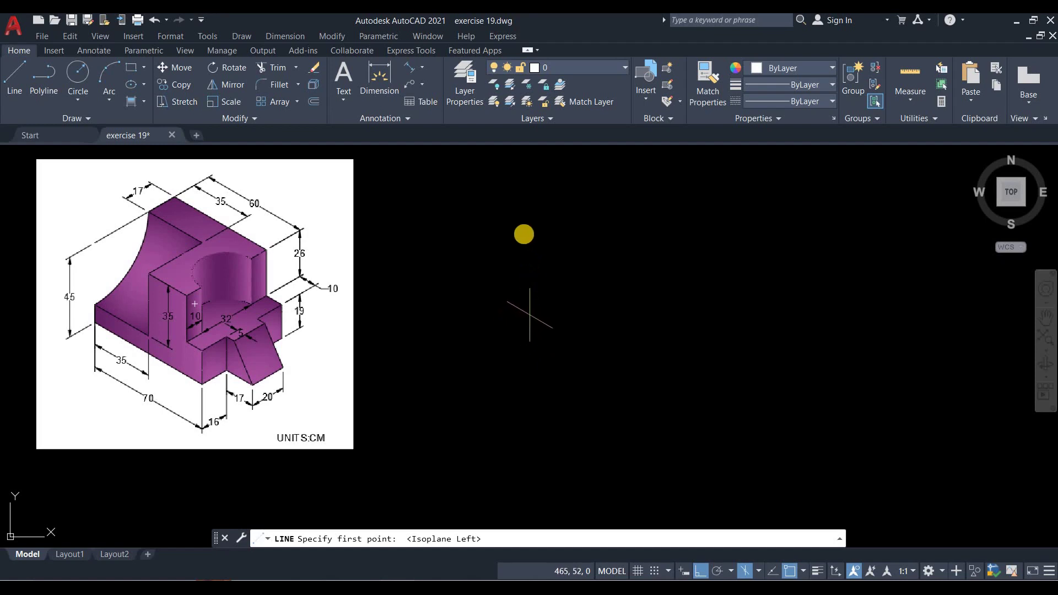
left_click(524, 234)
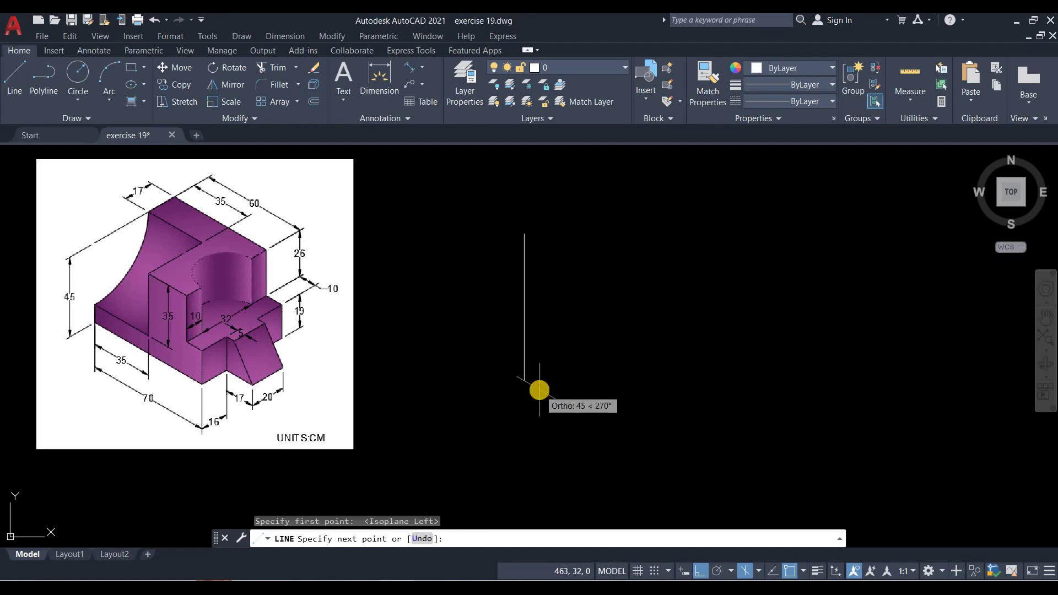
type("45")
key("Return")
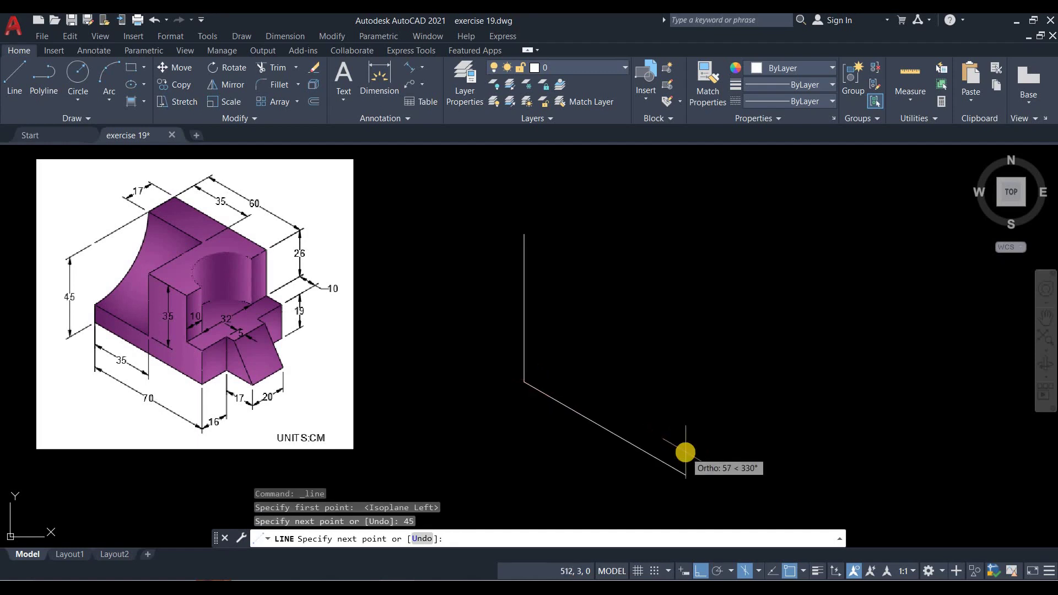
type("70")
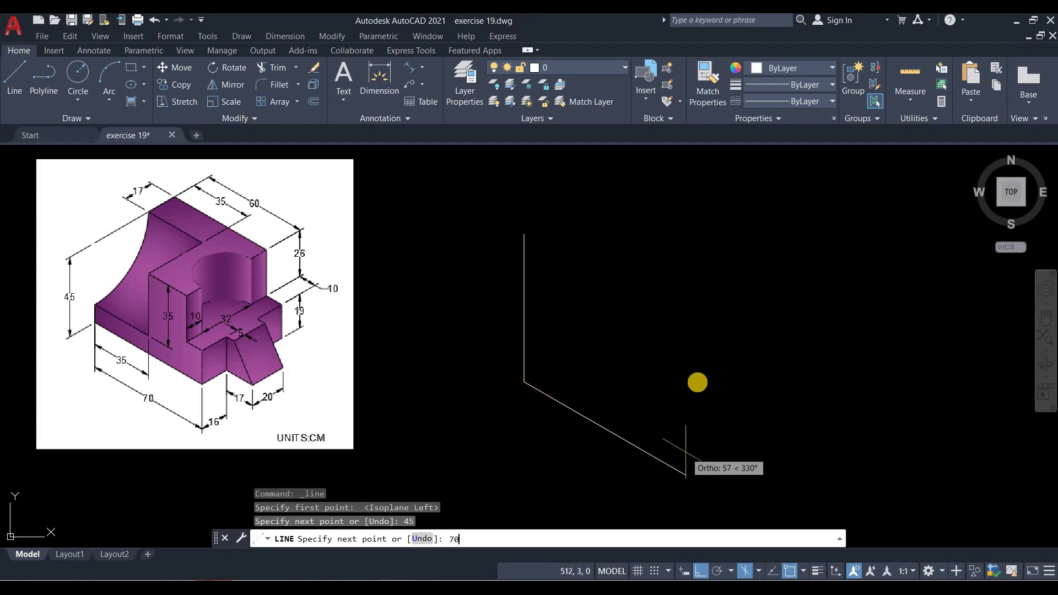
key("Return")
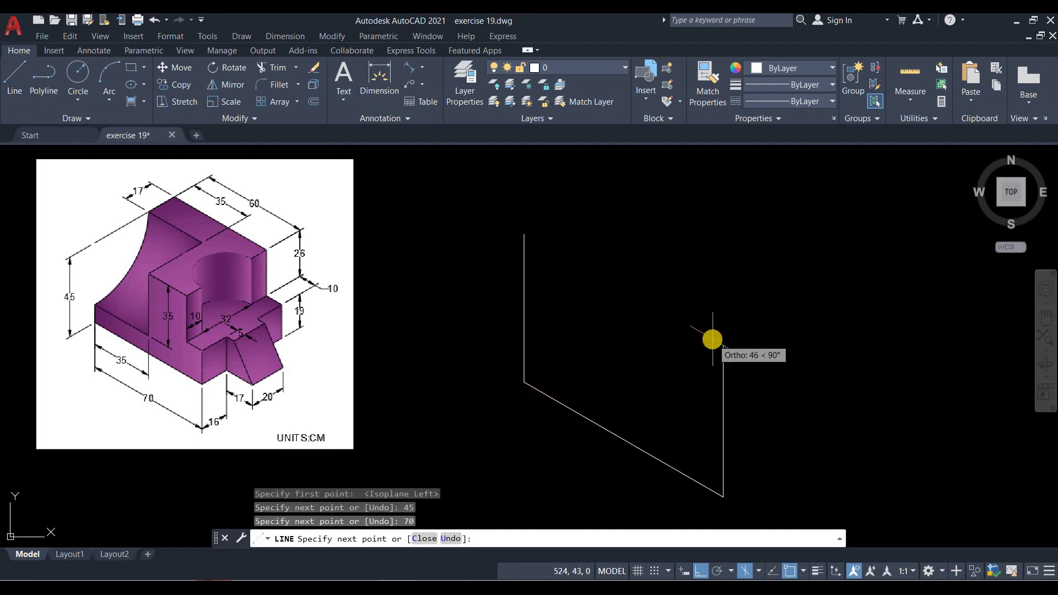
Continue the stepped outline with edges of 19, 10, 26, 25, 35 and 35 units
key("Return")
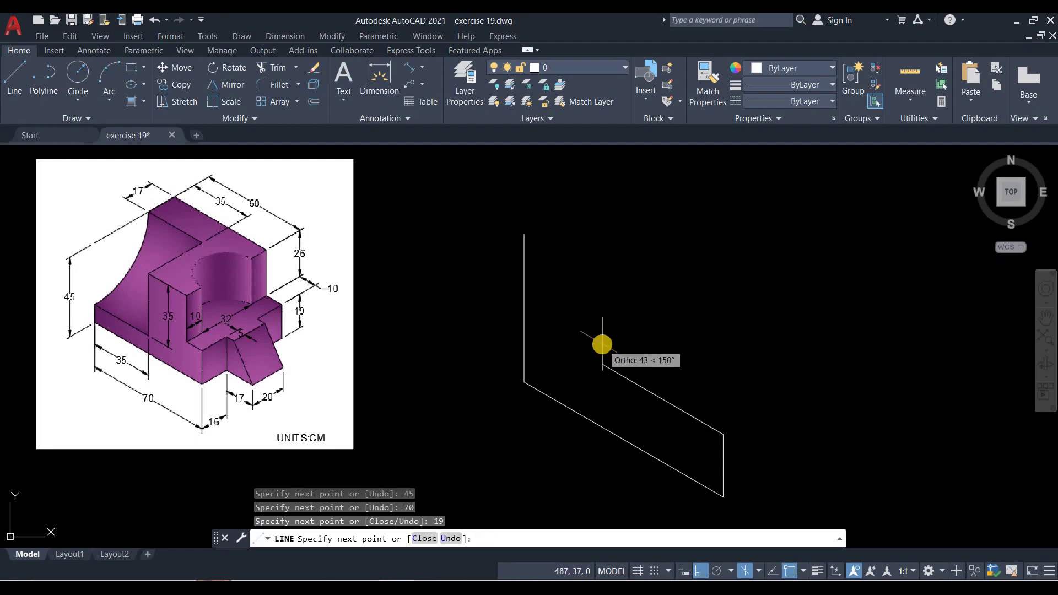
type("10")
key("Return")
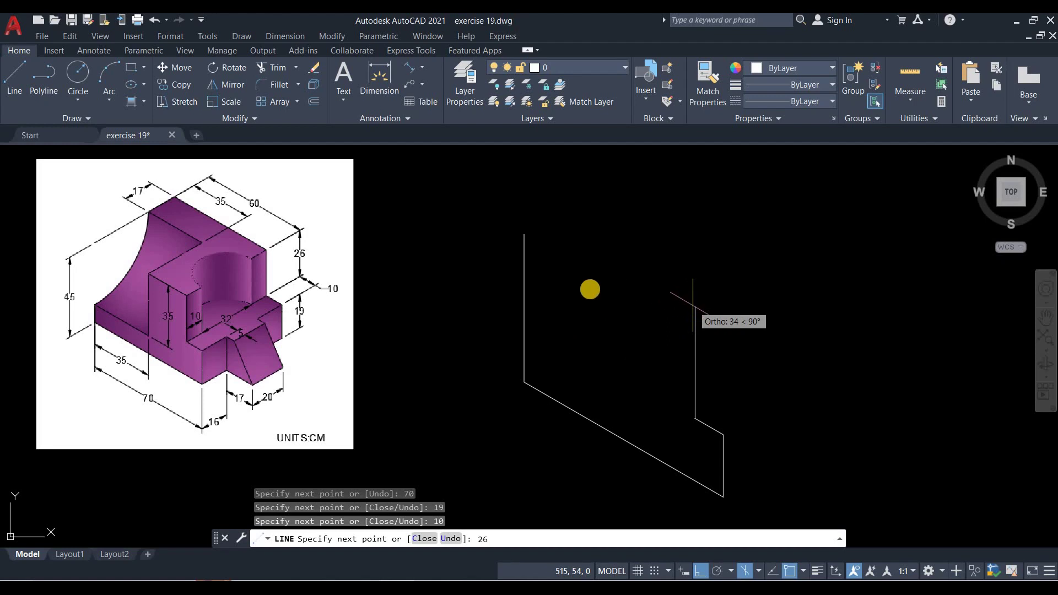
key("Return")
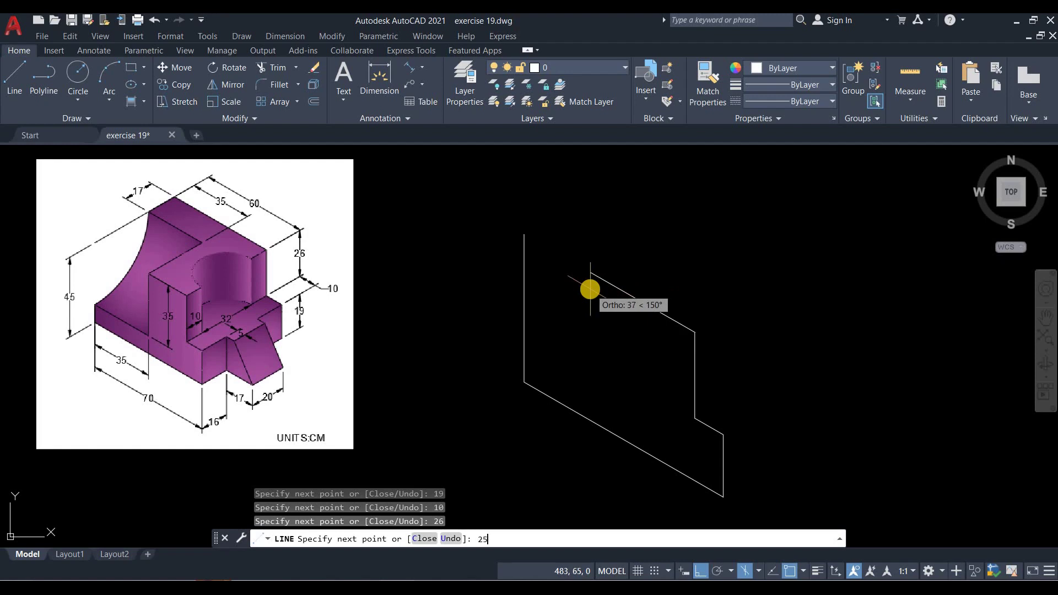
key("Return")
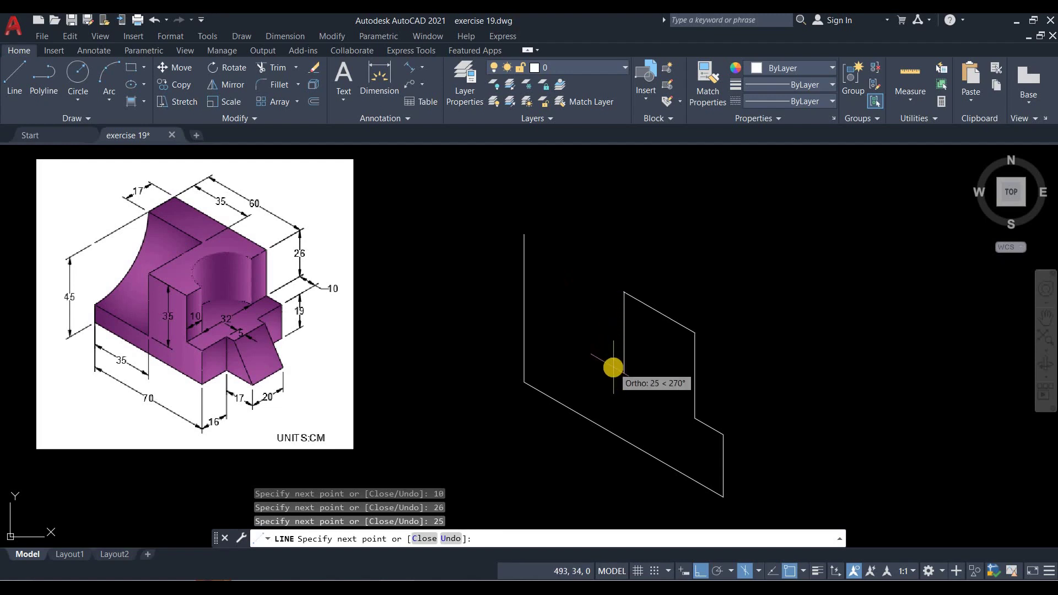
key("Return")
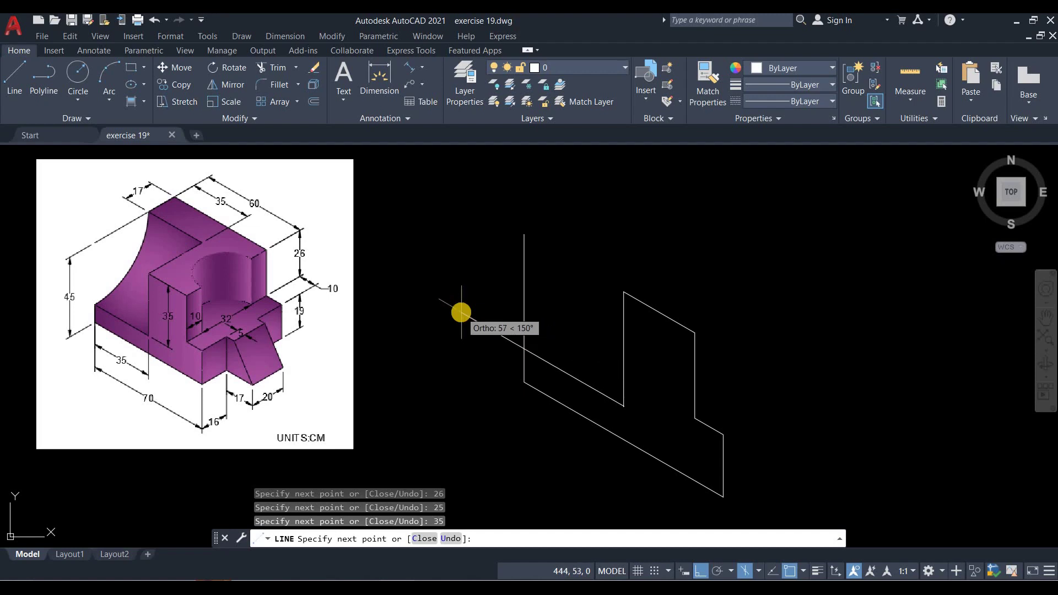
type("35")
key("Return")
key("Return")
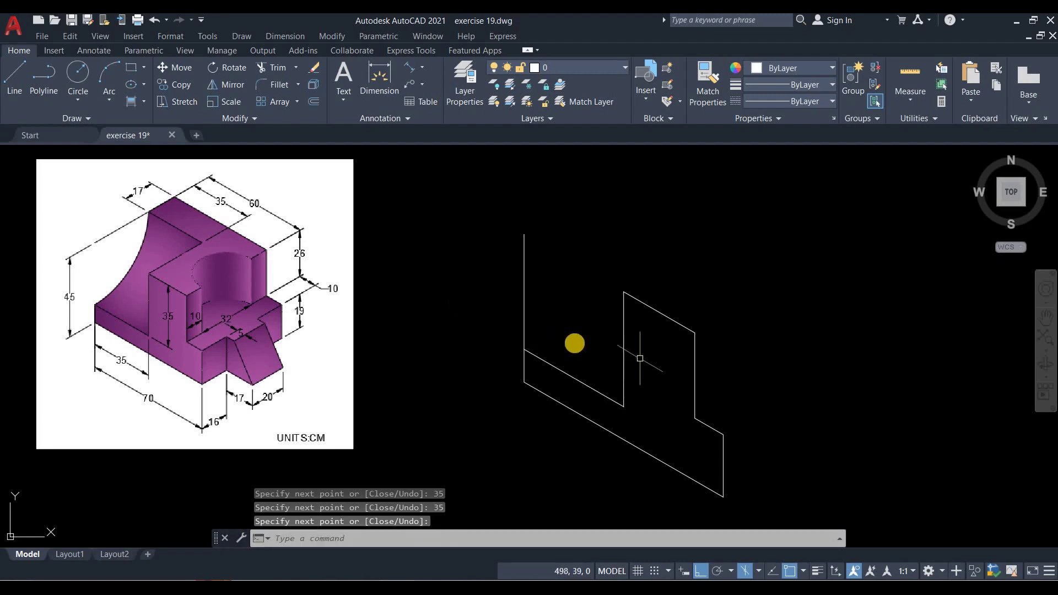
middle_click_drag(632, 359, 575, 343)
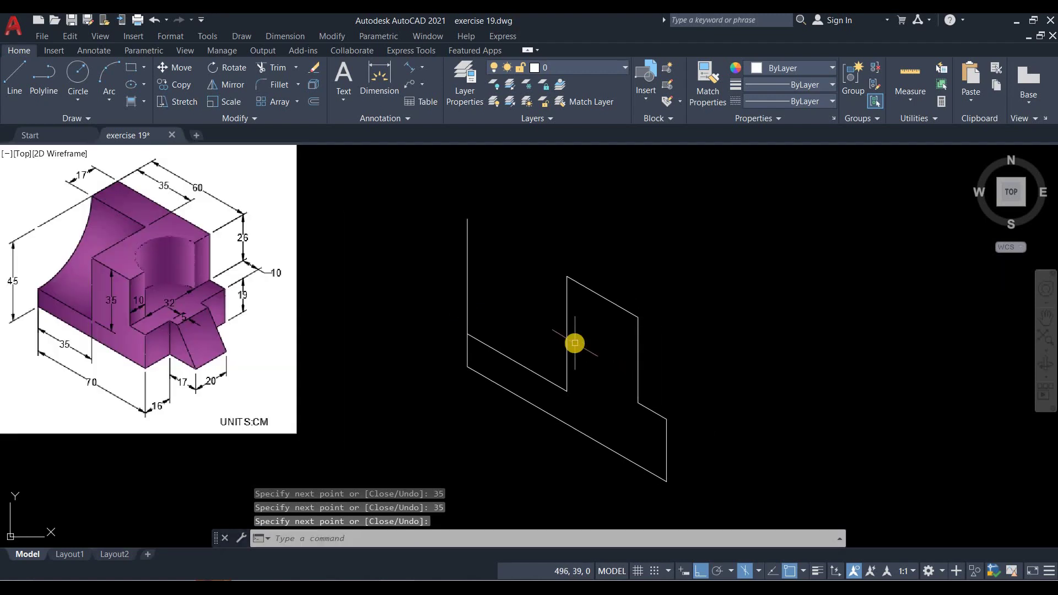
On the top isoplane, draw 16, 17 and 20-unit edges from the outline's lowest corner
key("F5")
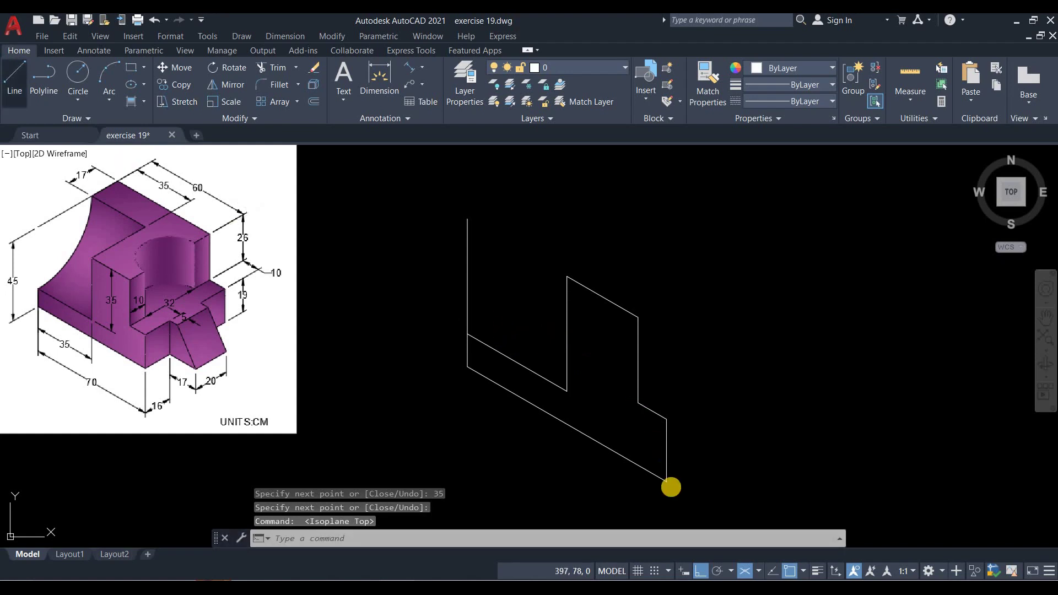
key("Return")
left_click(667, 480)
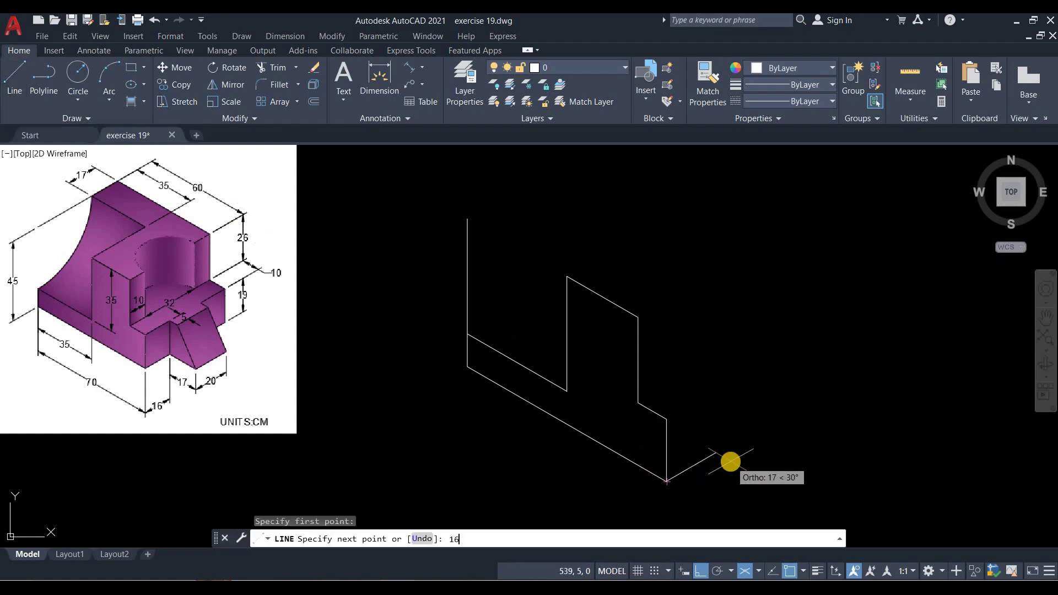
type("16")
key("Return")
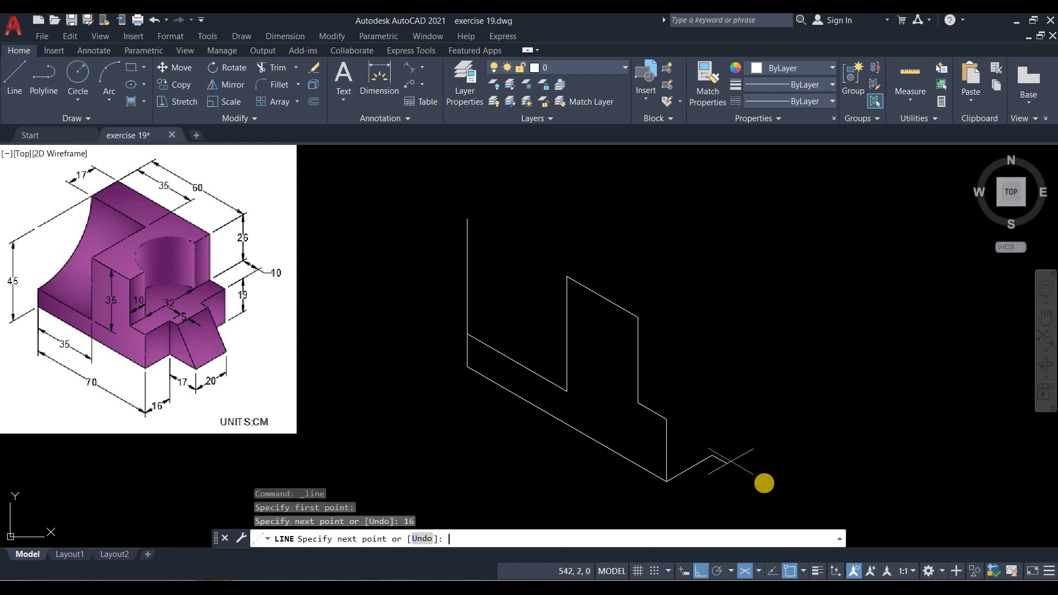
type("17")
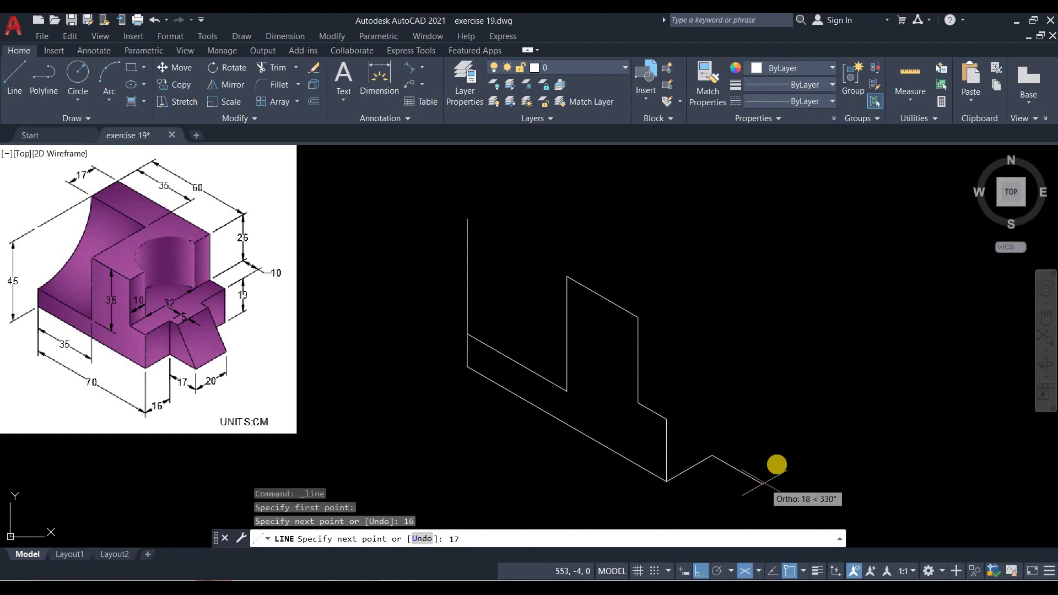
key("Return")
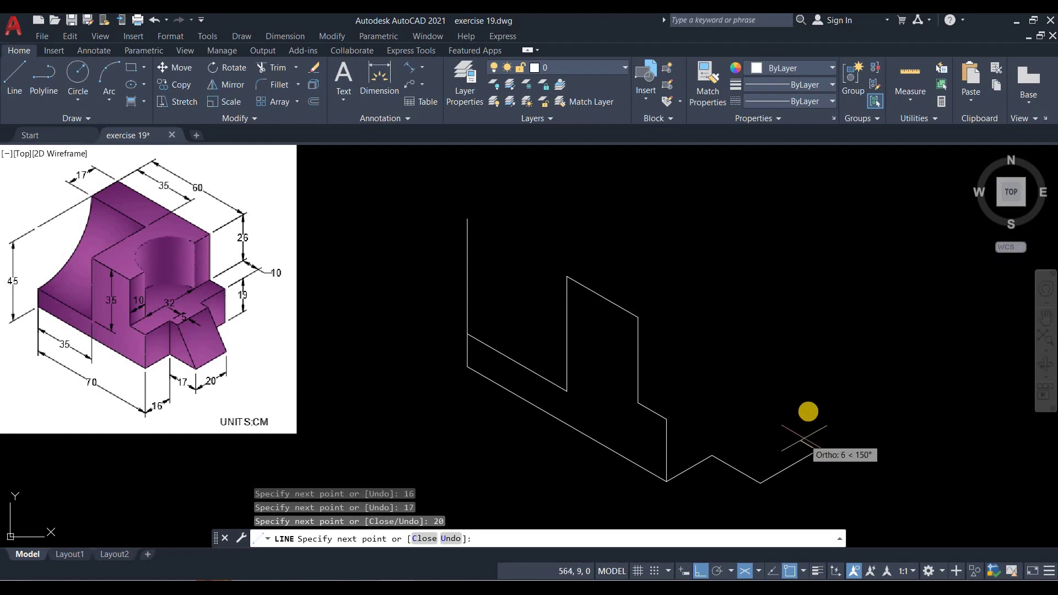
key("Return")
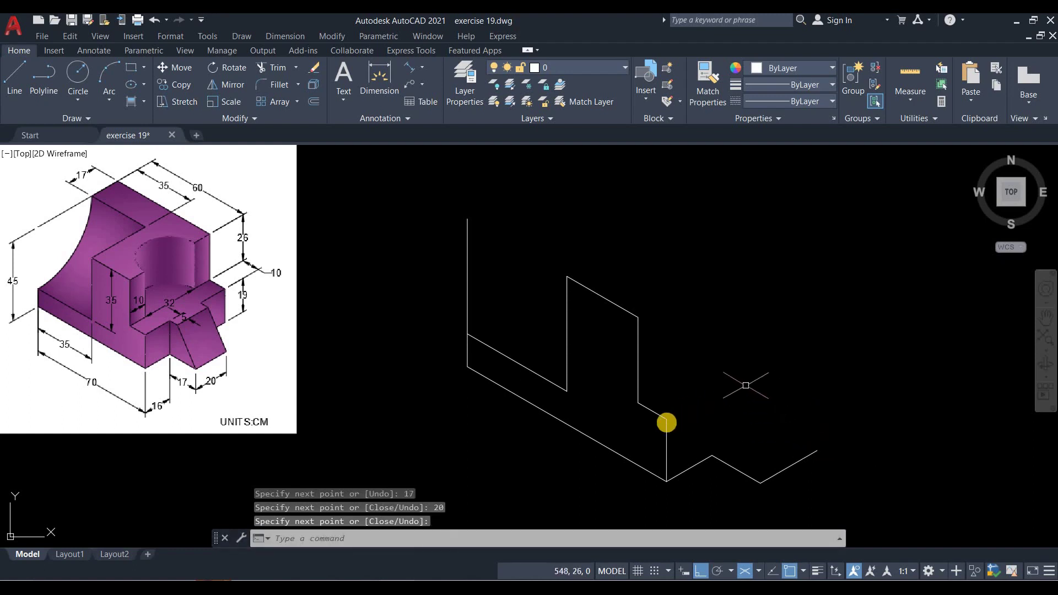
Add a 16-unit depth edge at the step's inner corner and a vertical edge down to the lower line
key("Return")
key("Return")
left_click(667, 420)
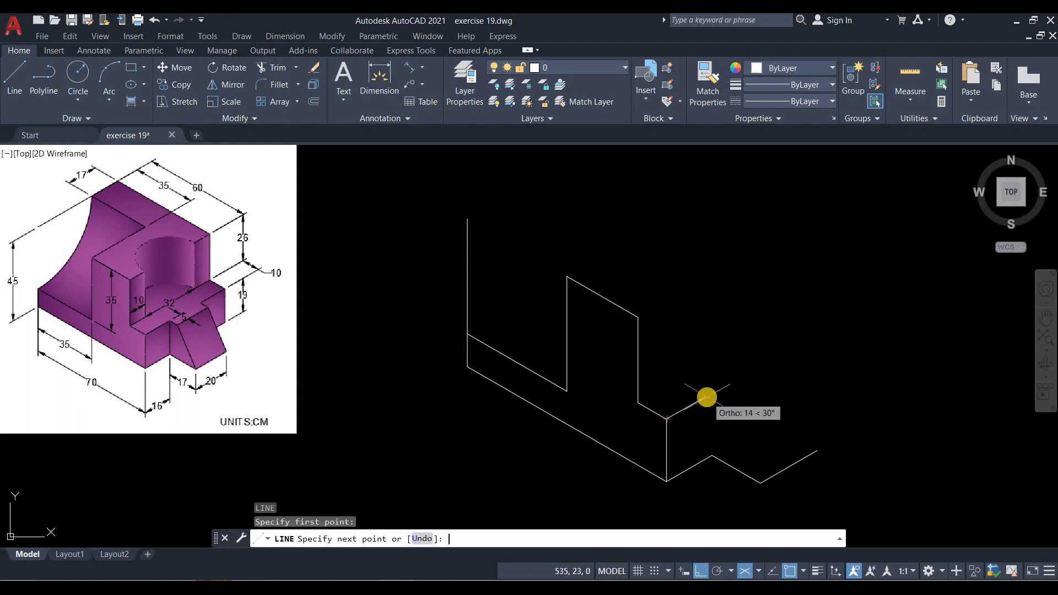
key("Return")
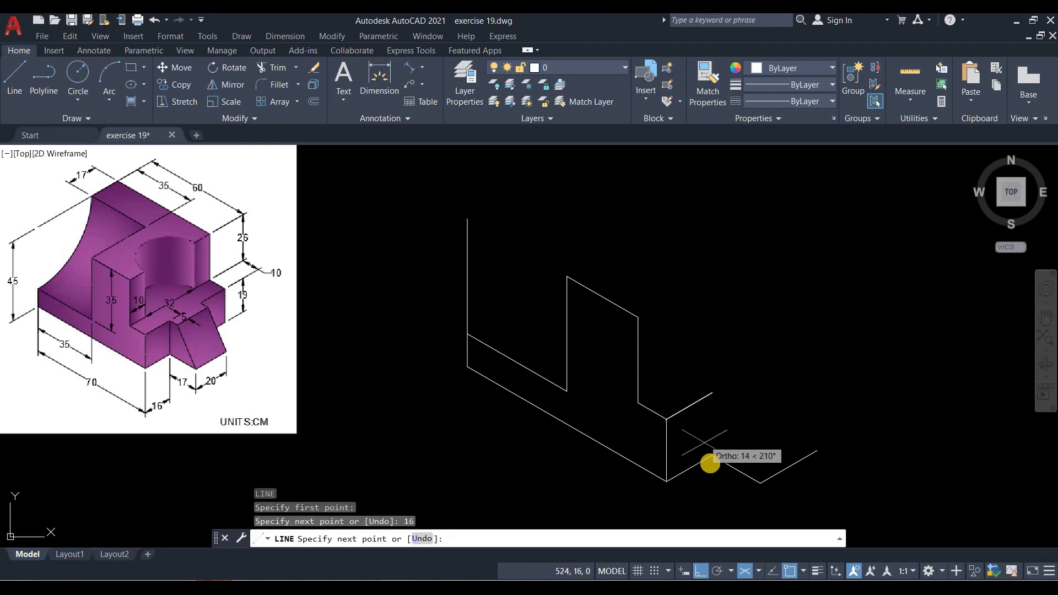
key("F5")
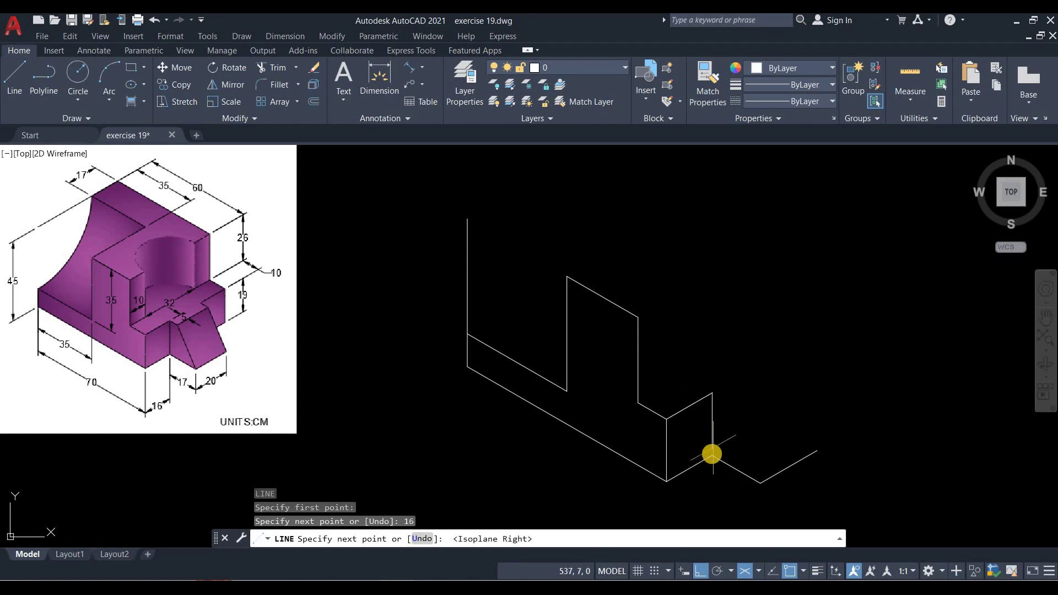
left_click(714, 457)
key("Return")
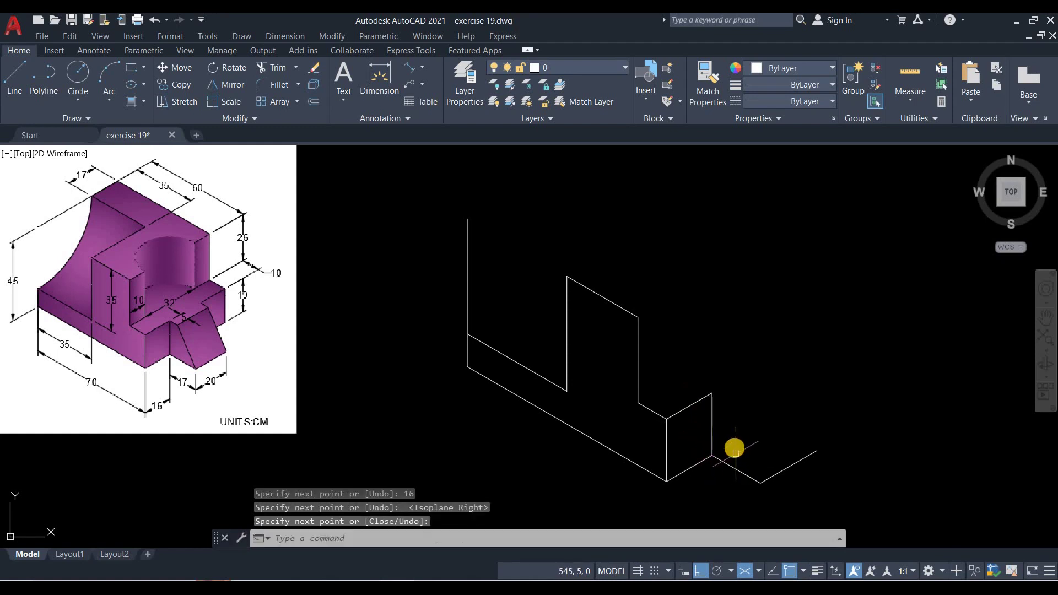
On the left isoplane, draw a 5-unit edge at 330° and a slanted line to the bottom corner
key("Return")
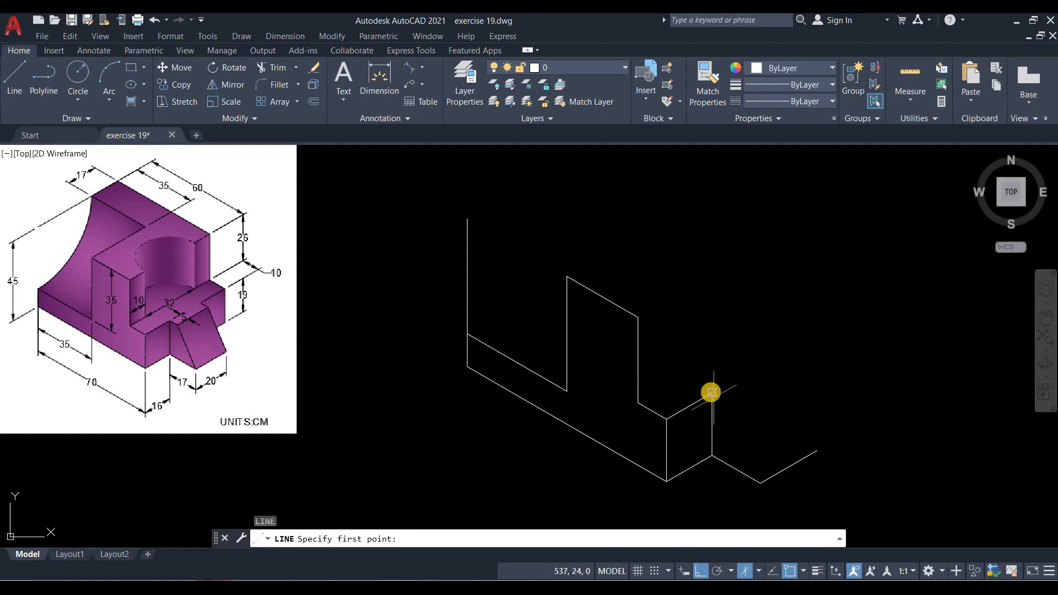
key("F5")
left_click(711, 393)
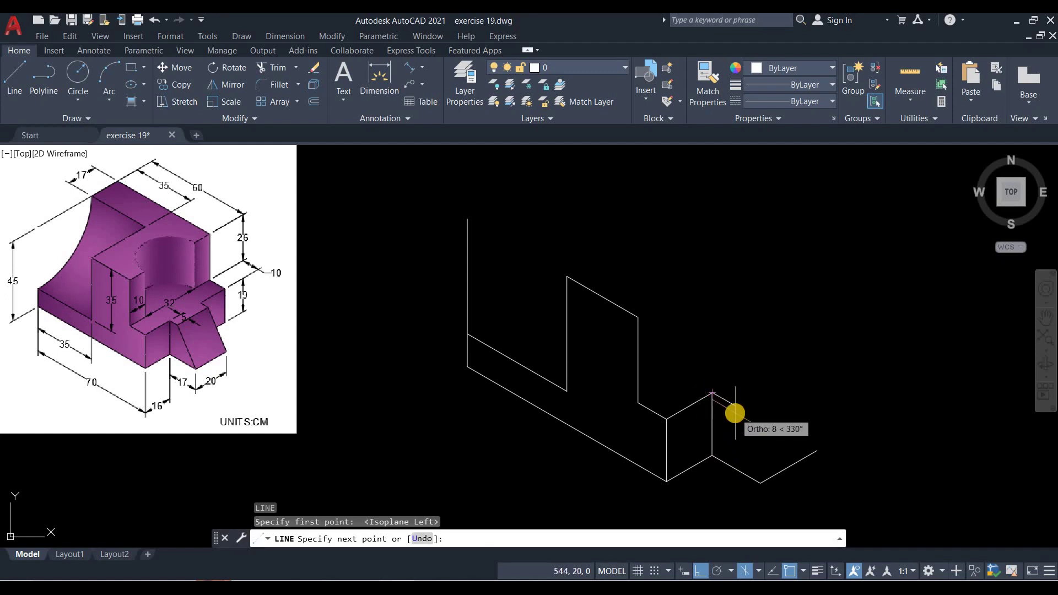
type("5")
key("Return")
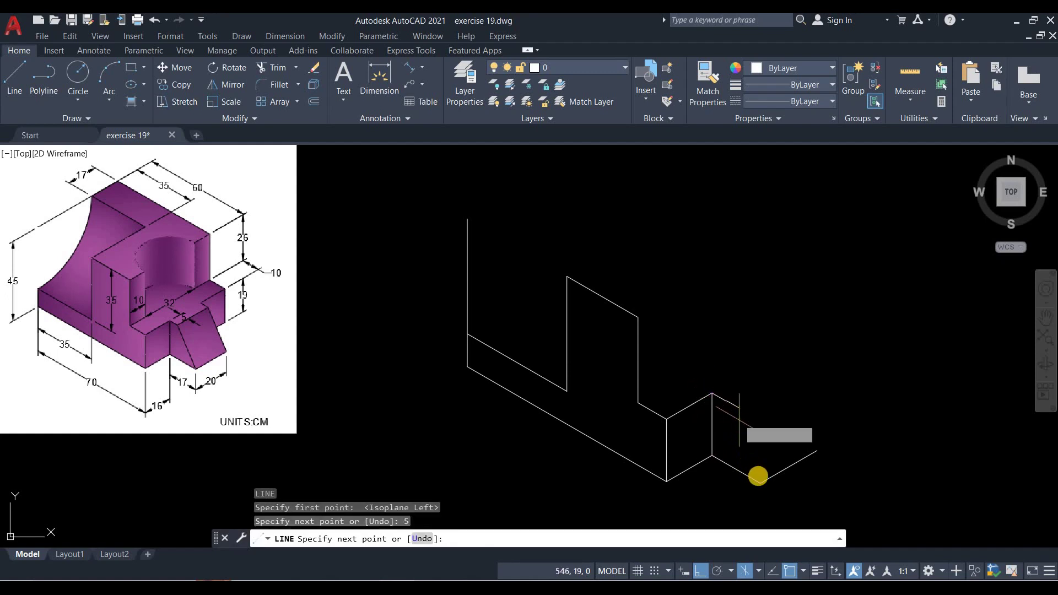
left_click(761, 482)
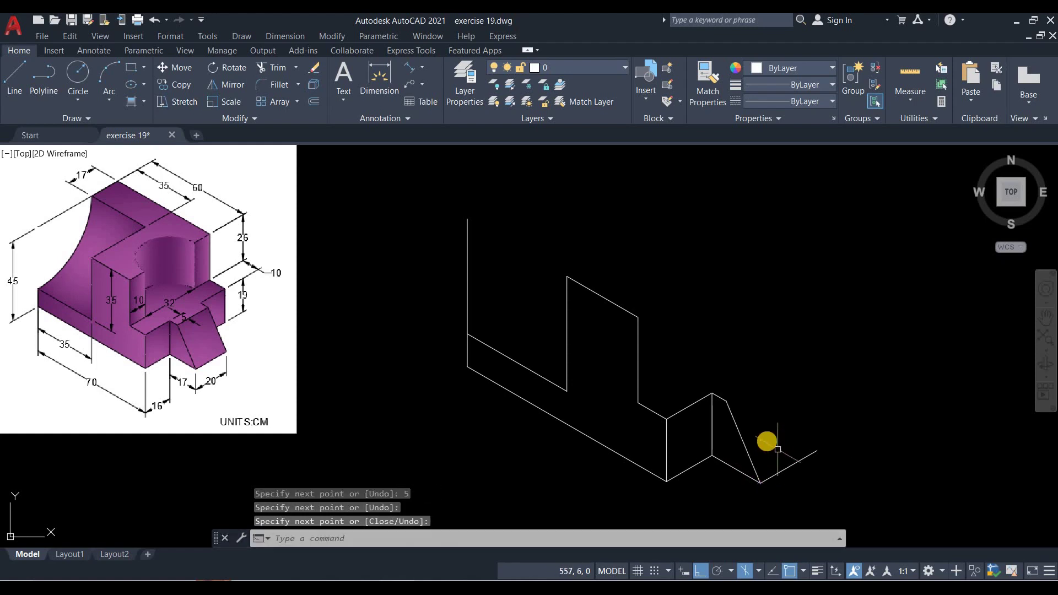
key("Return")
key("Return")
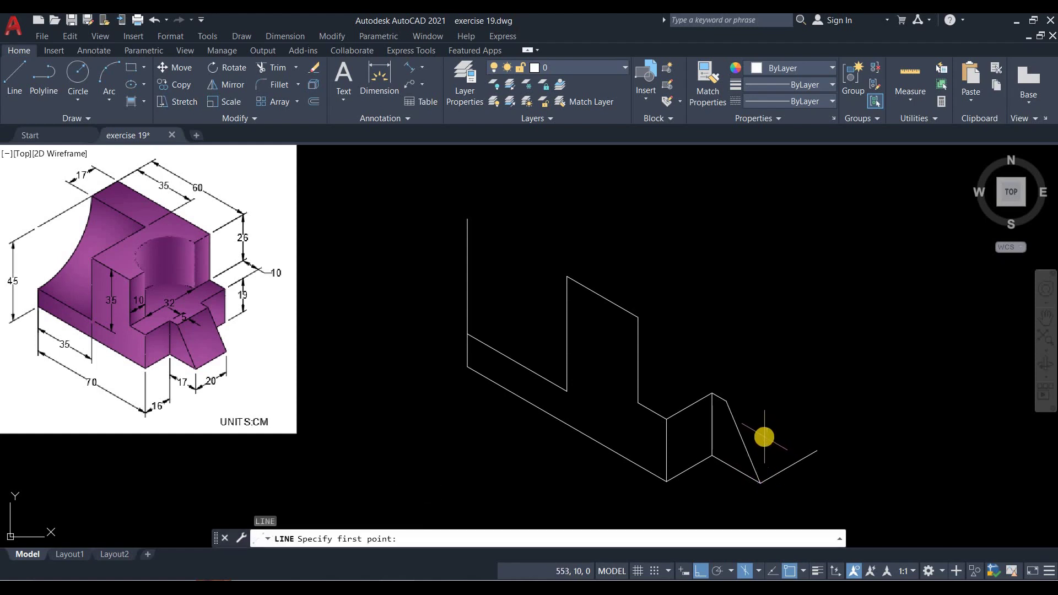
On the top isoplane, draw the 20-unit sloped face edge at 30° and close it at the lower right
key("F5")
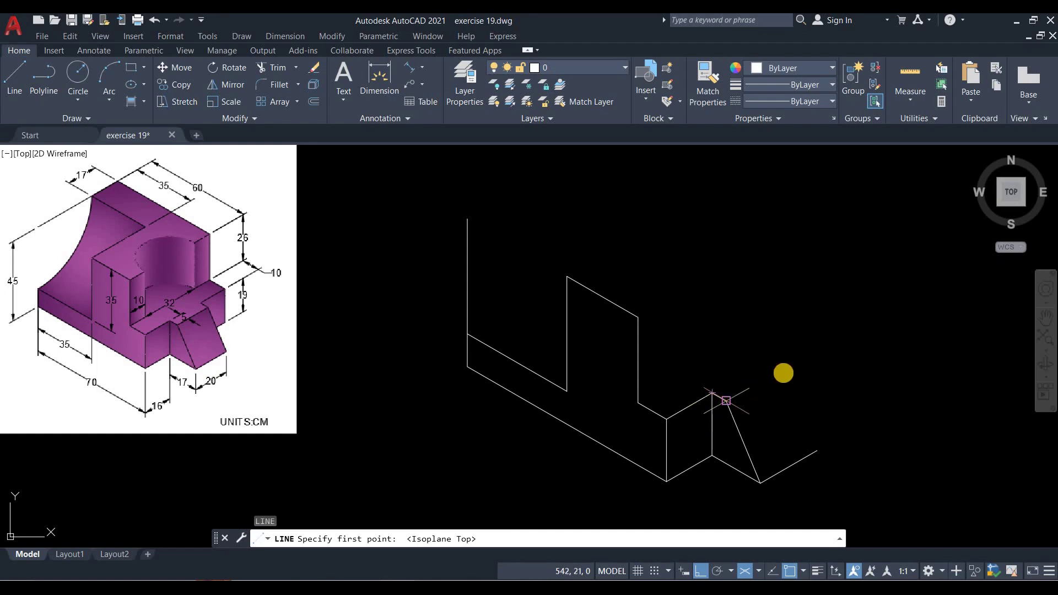
left_click(726, 400)
type("20")
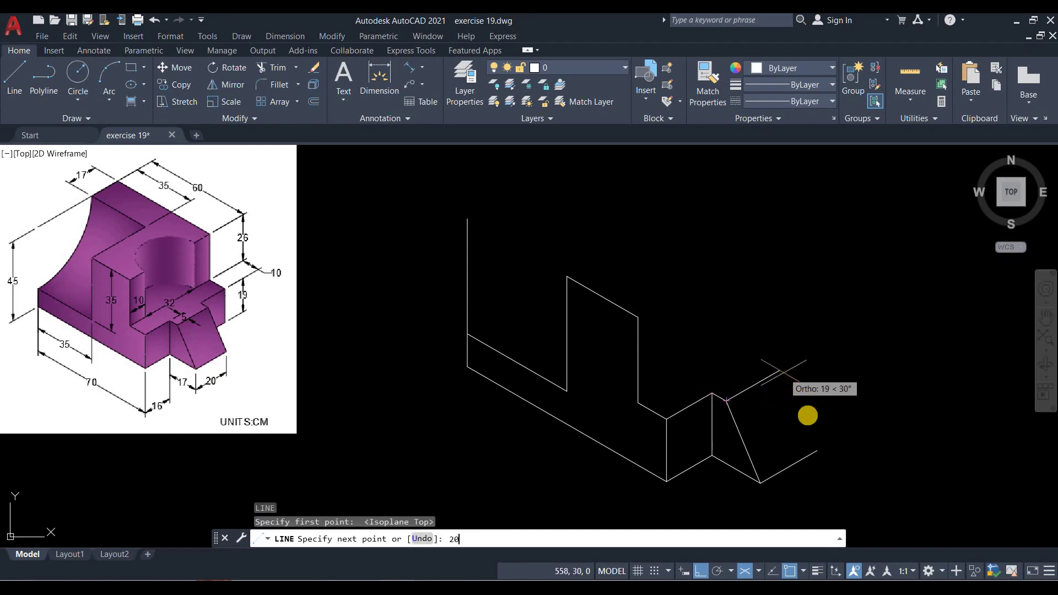
key("Return")
left_click(817, 450)
key("Return")
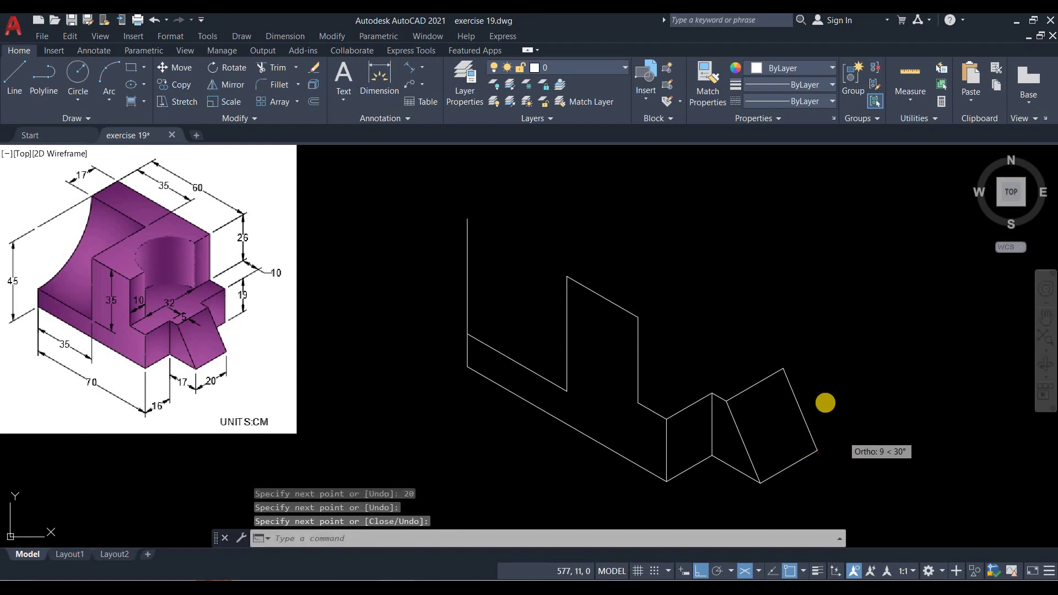
From the wedge's far top corner, draw 5 and 16-unit edges, then a 19-unit vertical edge
type("l")
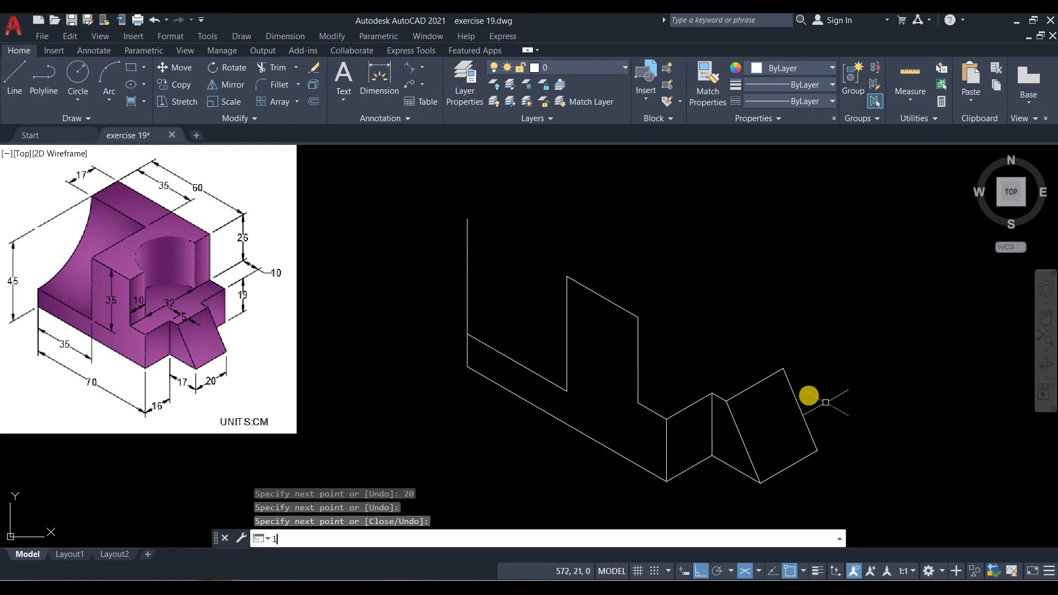
key("Return")
left_click(783, 368)
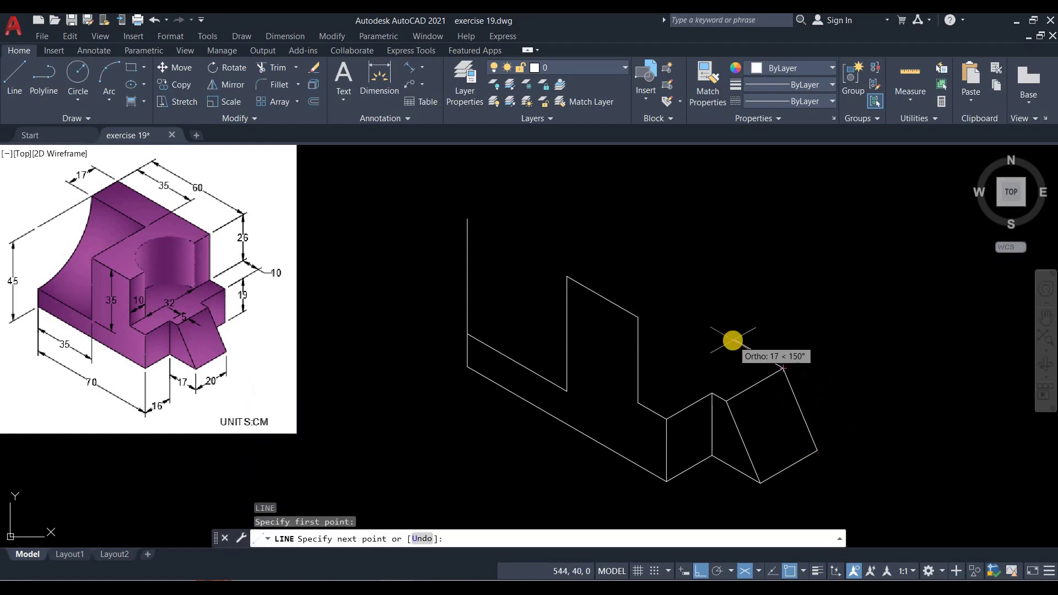
type("5")
key("Return")
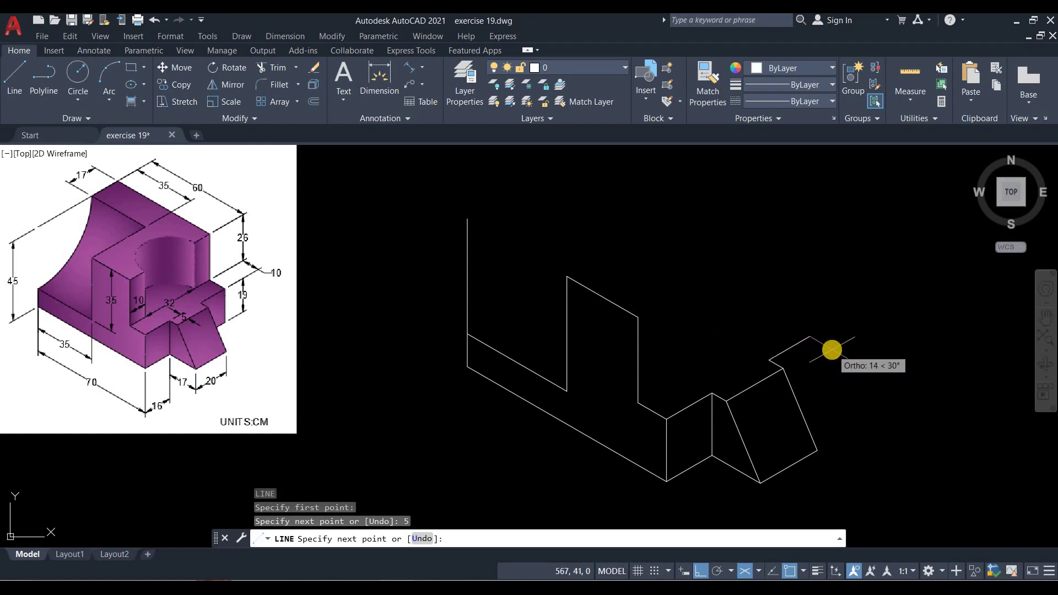
type("16")
key("Return")
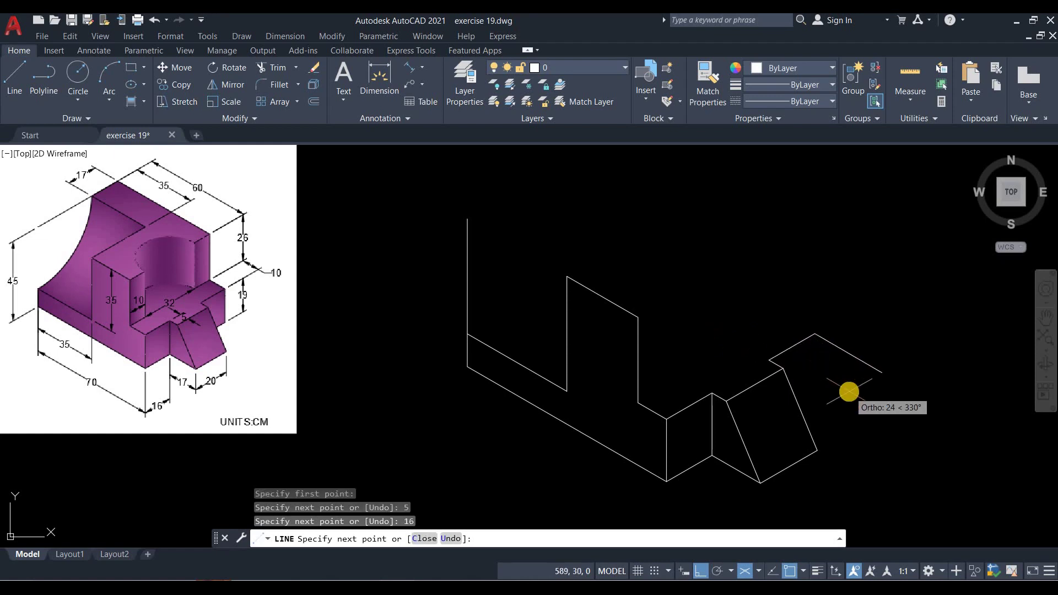
key("F5")
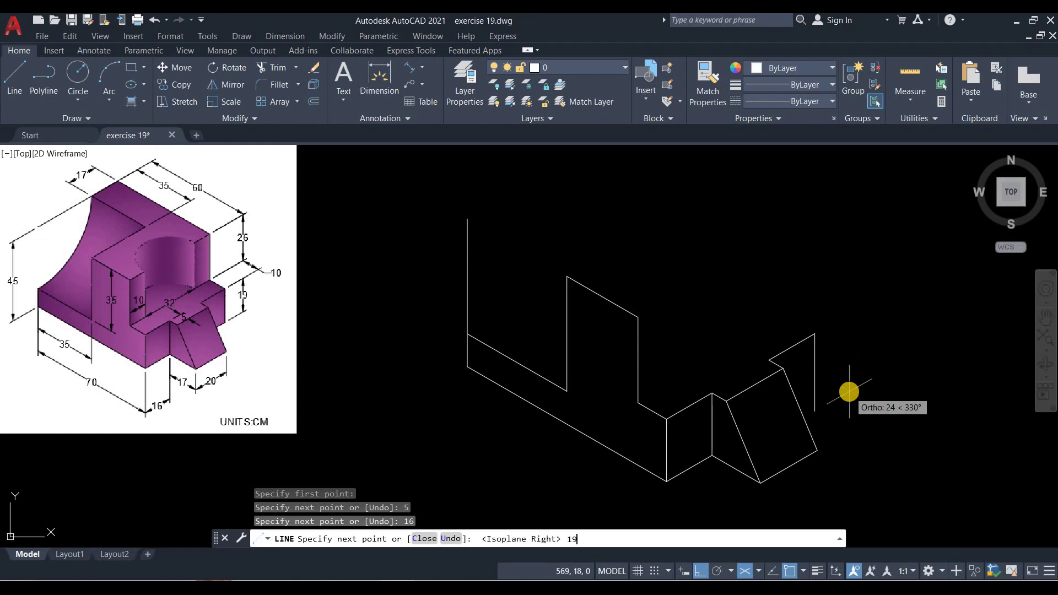
key("Return")
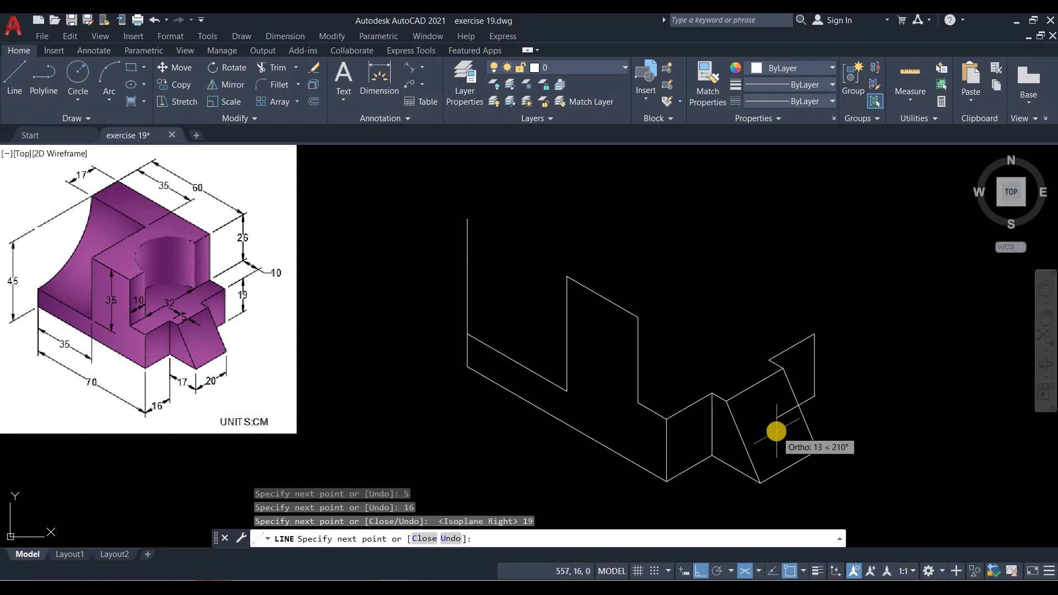
Bring the edge back down to the wedge and trim the short lower edge to the slanted line
left_click(751, 472)
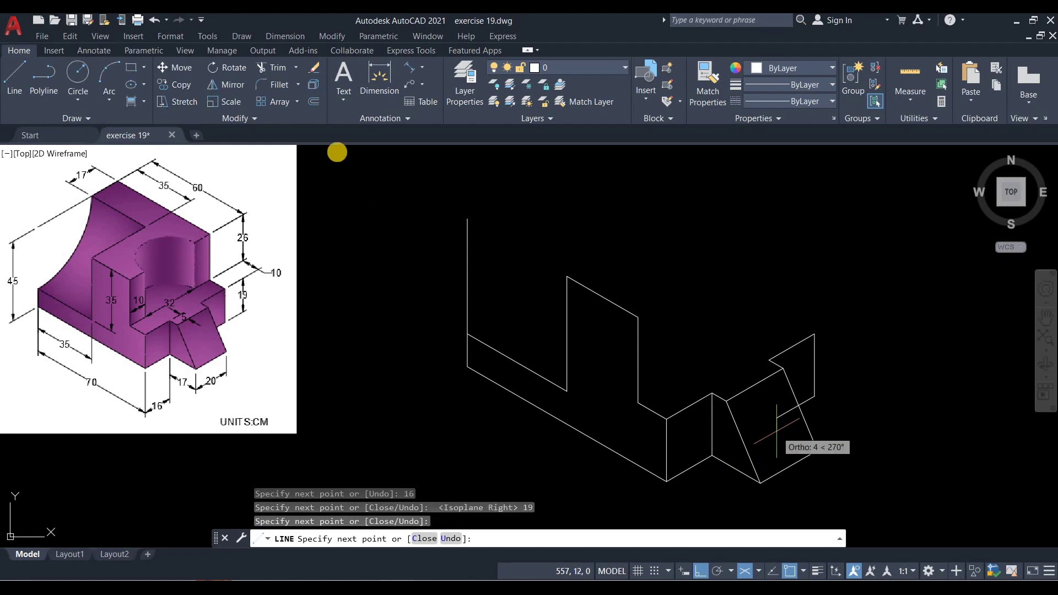
key("Return")
left_click(779, 416)
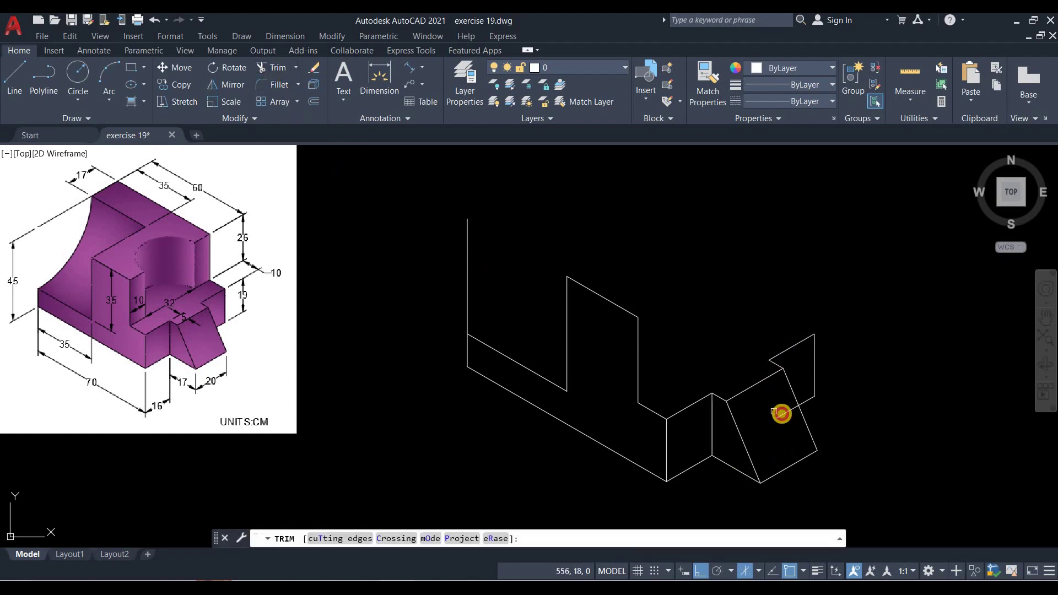
On the left isoplane, draw a 10-unit edge at 150° from the step's upper right corner
left_click(15, 75)
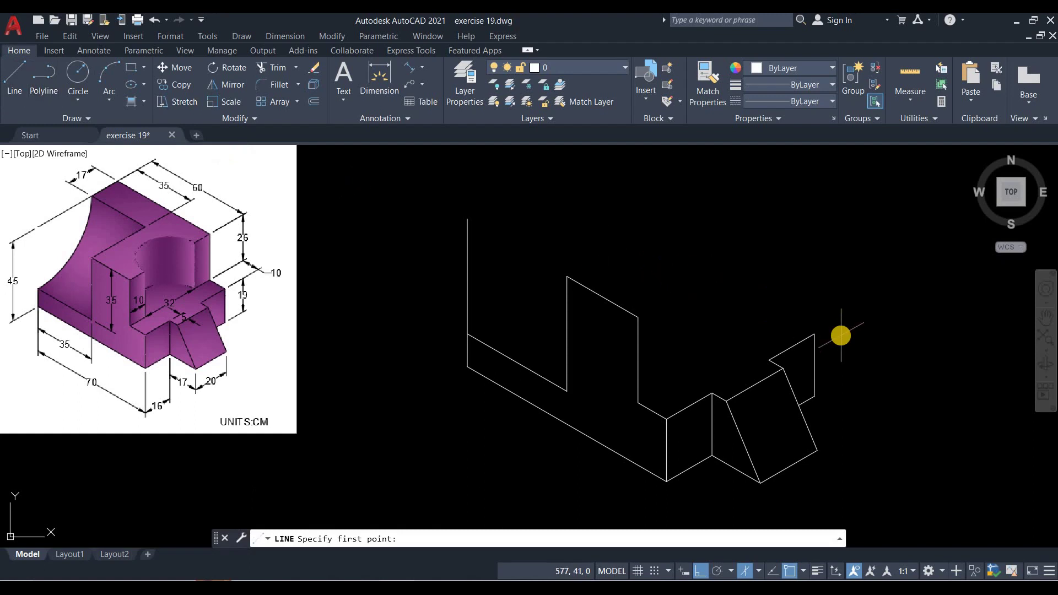
key("F5")
left_click(814, 333)
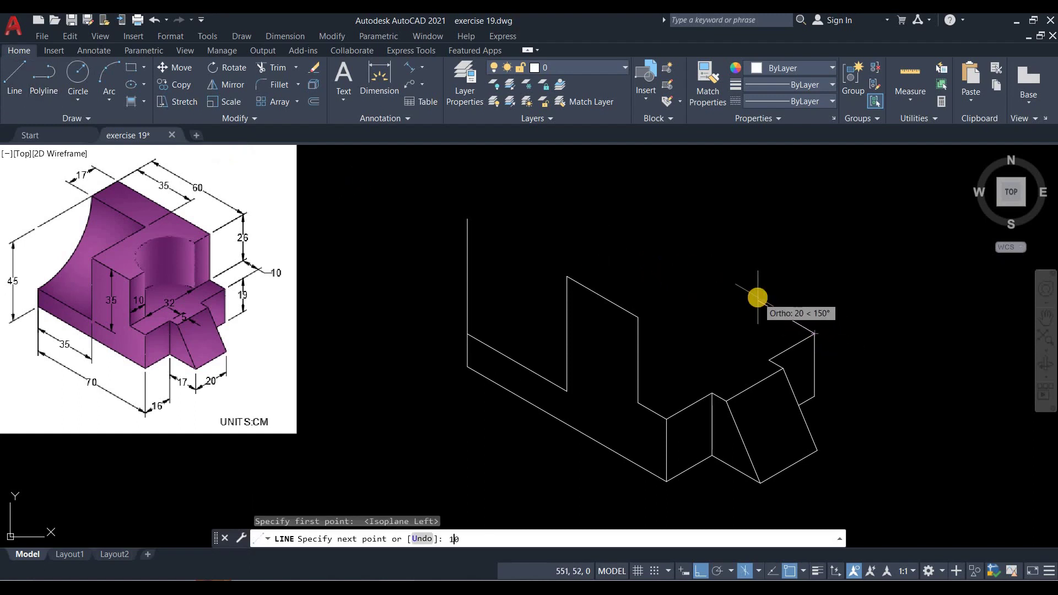
type("10")
key("Return")
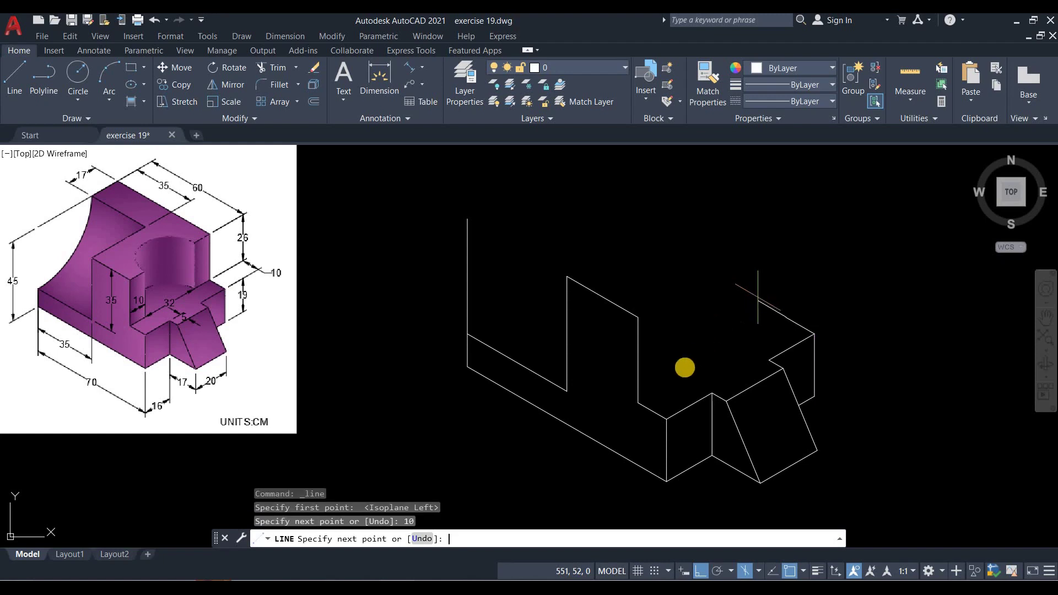
key("Return")
key("Return")
From the inner block corner, draw a 10-unit edge at 30°, a 26-unit vertical edge and a closing line
left_click(638, 402)
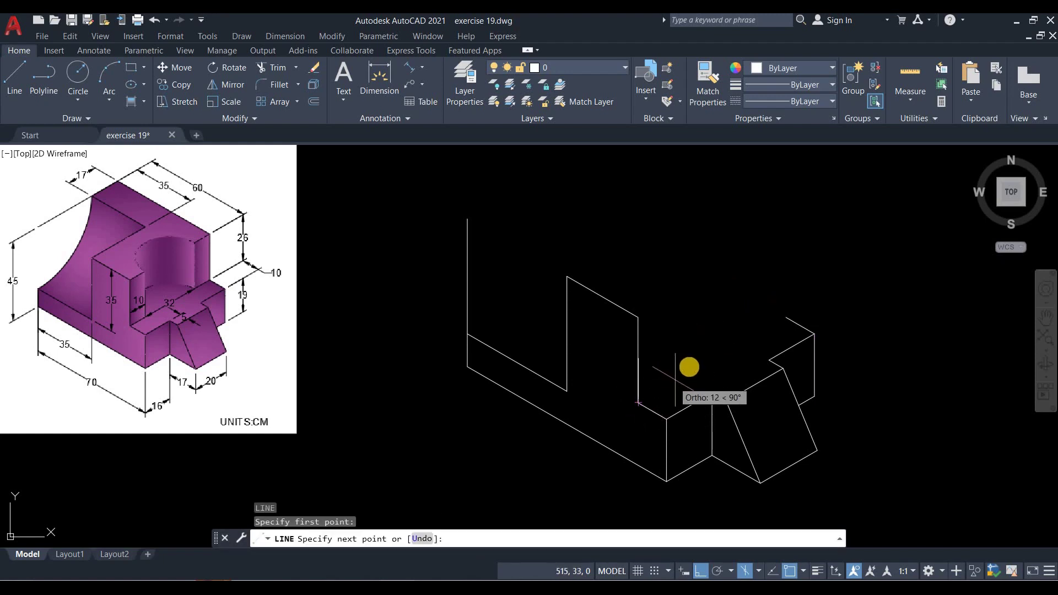
key("F5")
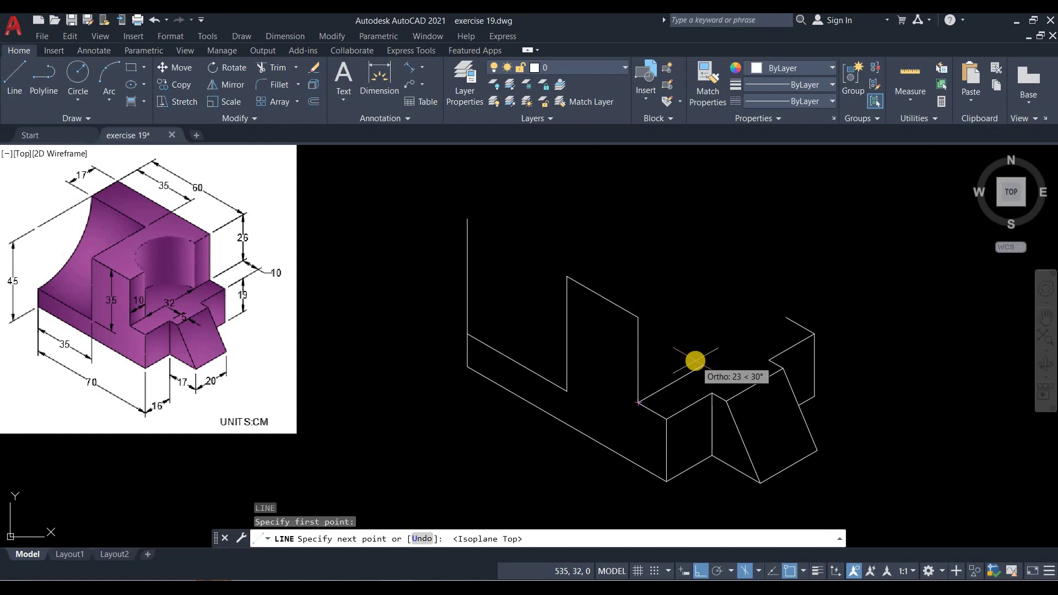
type("10")
key("Return")
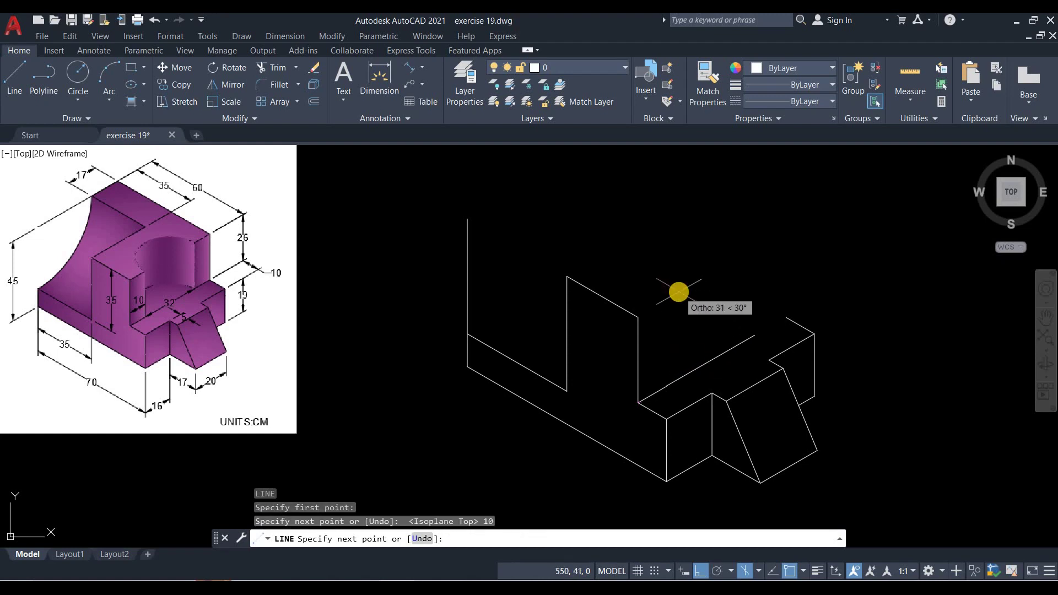
key("F5")
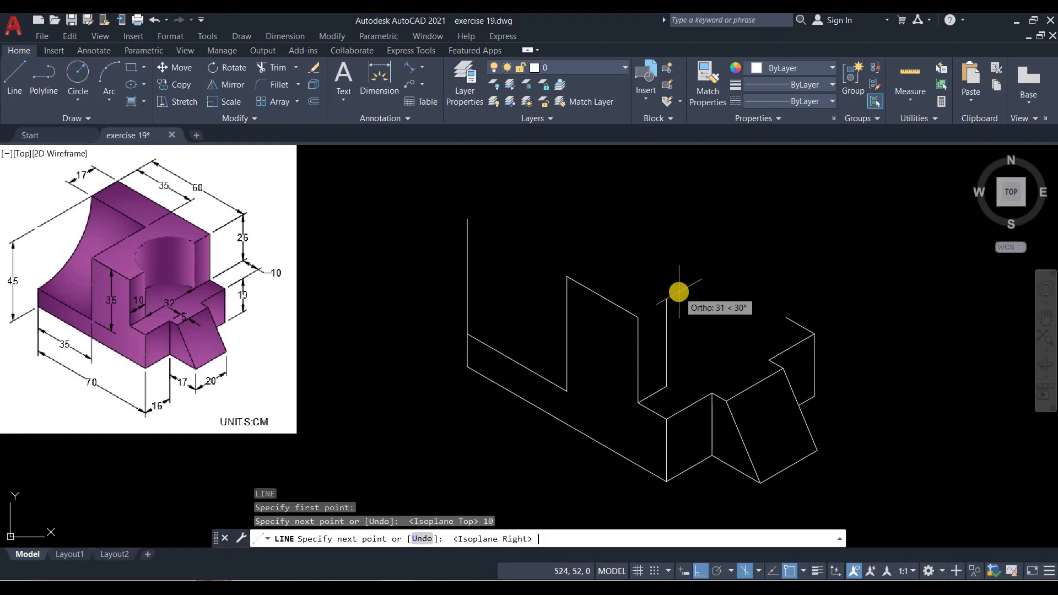
type("26")
key("Return")
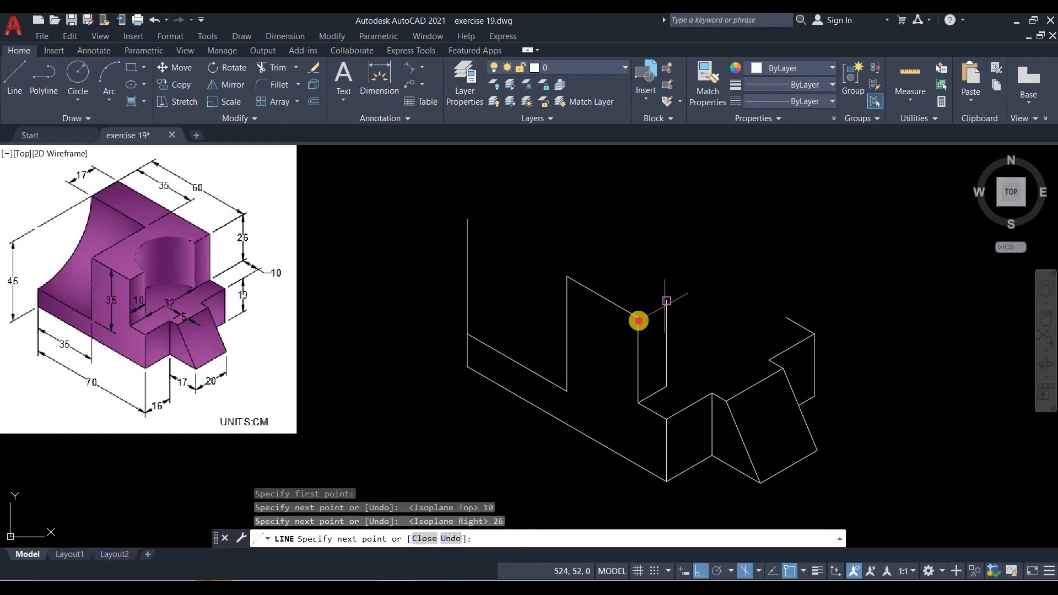
left_click(639, 320)
key("Return")
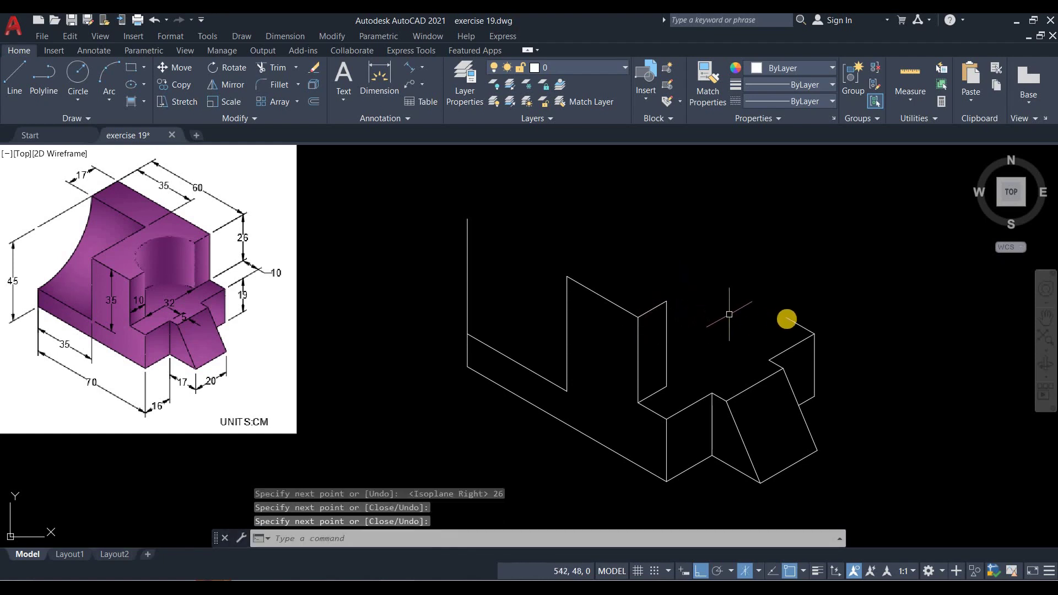
Draw the back step's edges: 10 units at 210°, 26 vertical, 10, and a vertical closing edge
key("Return")
left_click(786, 318)
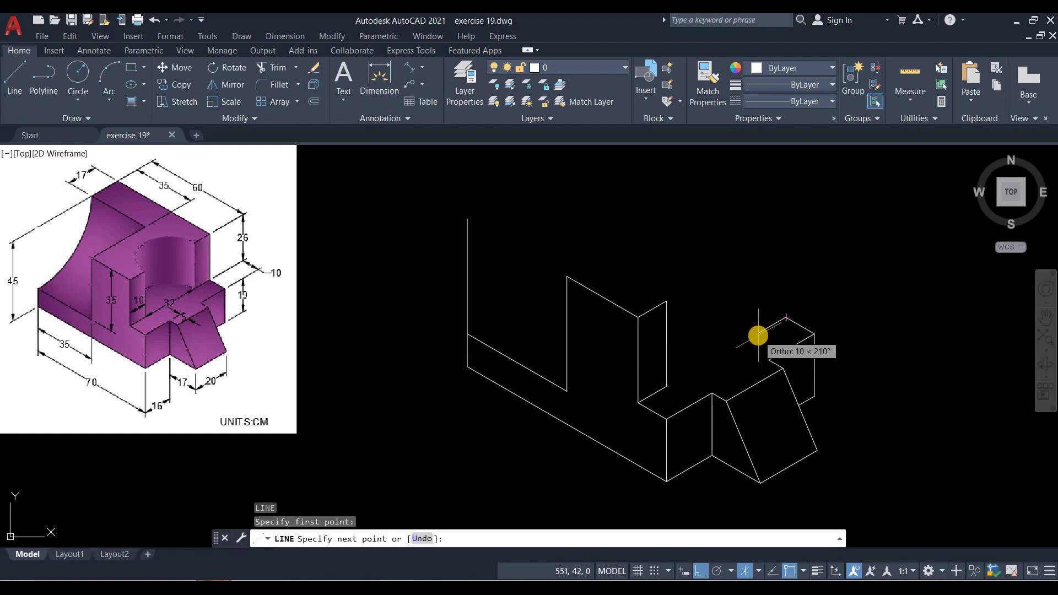
type("10")
key("Return")
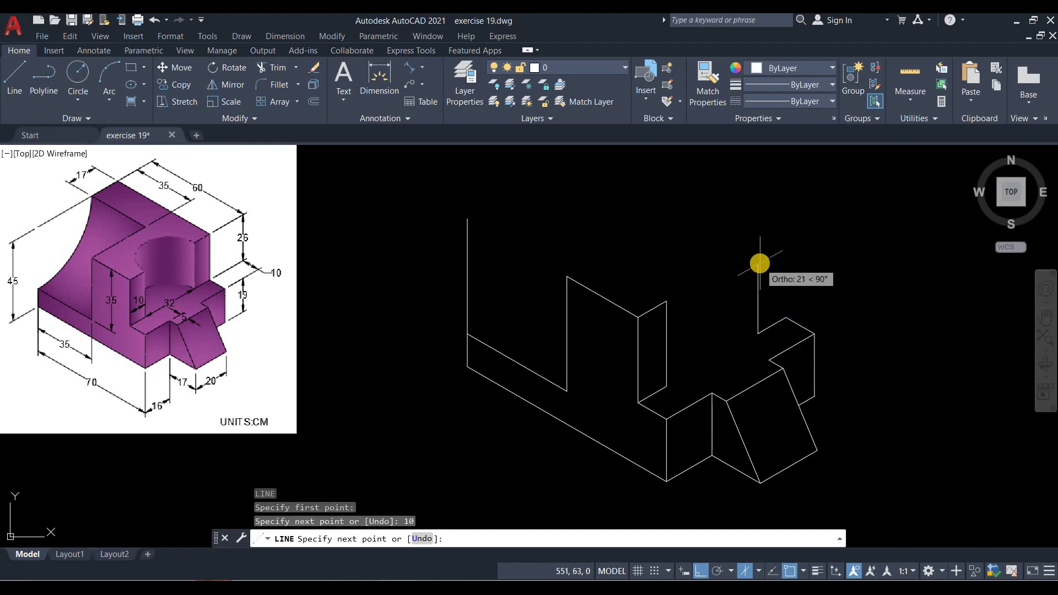
key("F5")
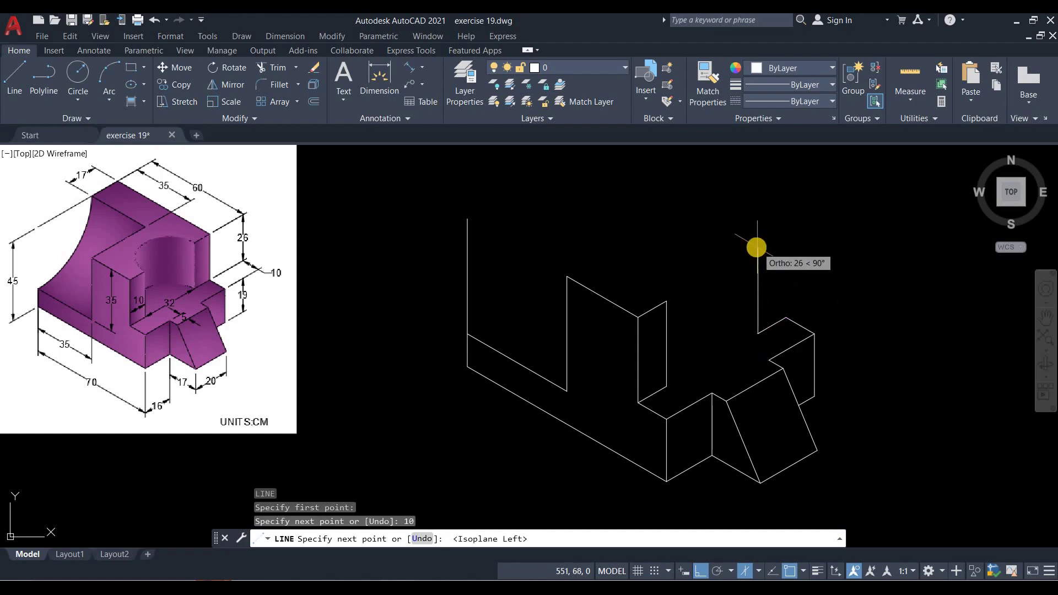
type("26")
key("Return")
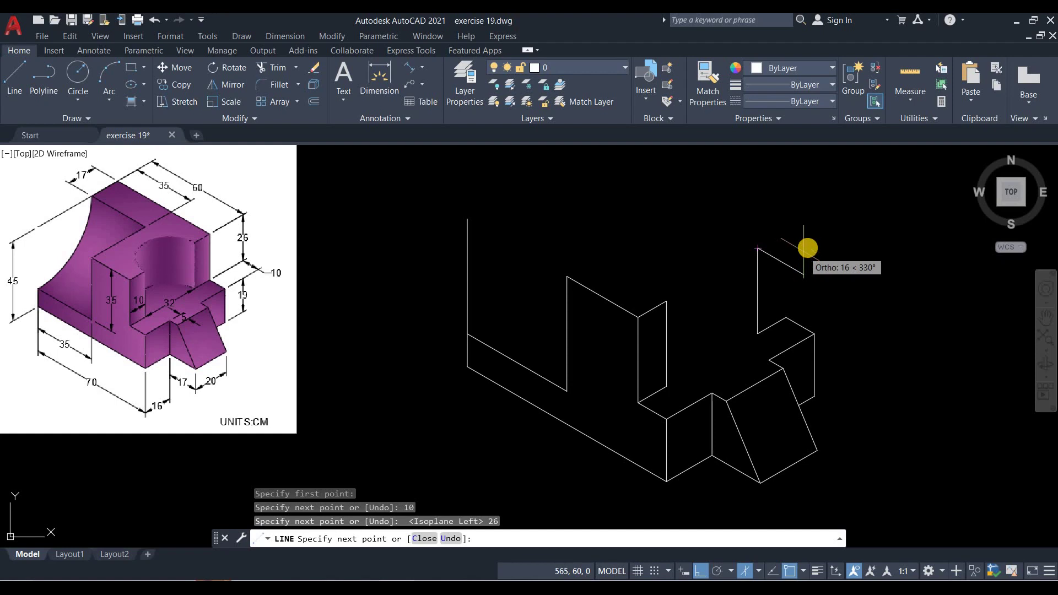
key("F5")
type("10")
key("Return")
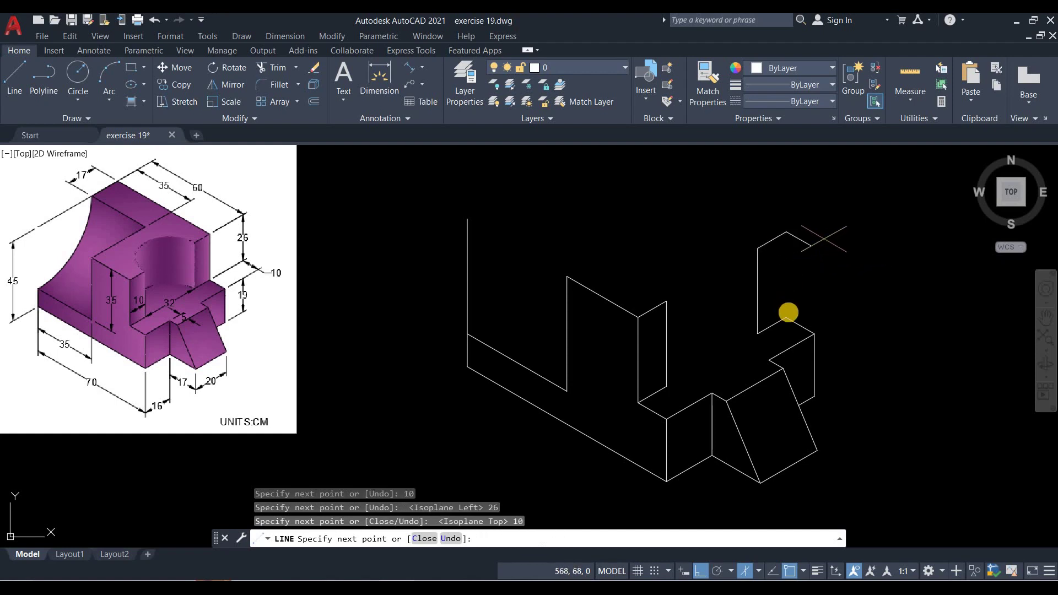
key("F5")
left_click(786, 318)
key("Return")
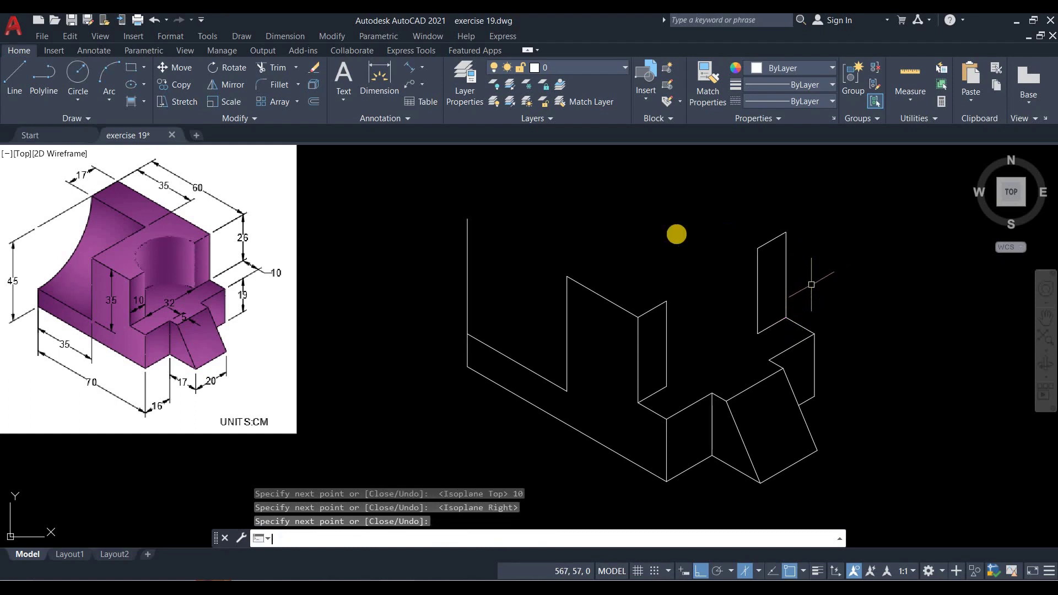
From the vertical edge's top, draw the 60-unit back edge, 17-unit side edge and 35-unit notch edge
middle_click_drag(593, 229, 641, 267)
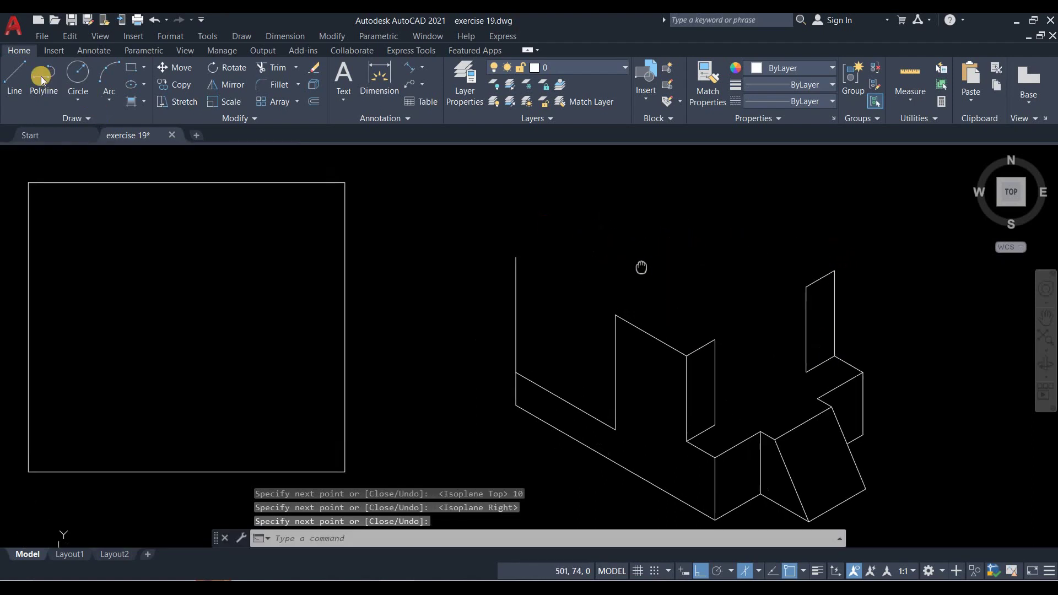
left_click(14, 74)
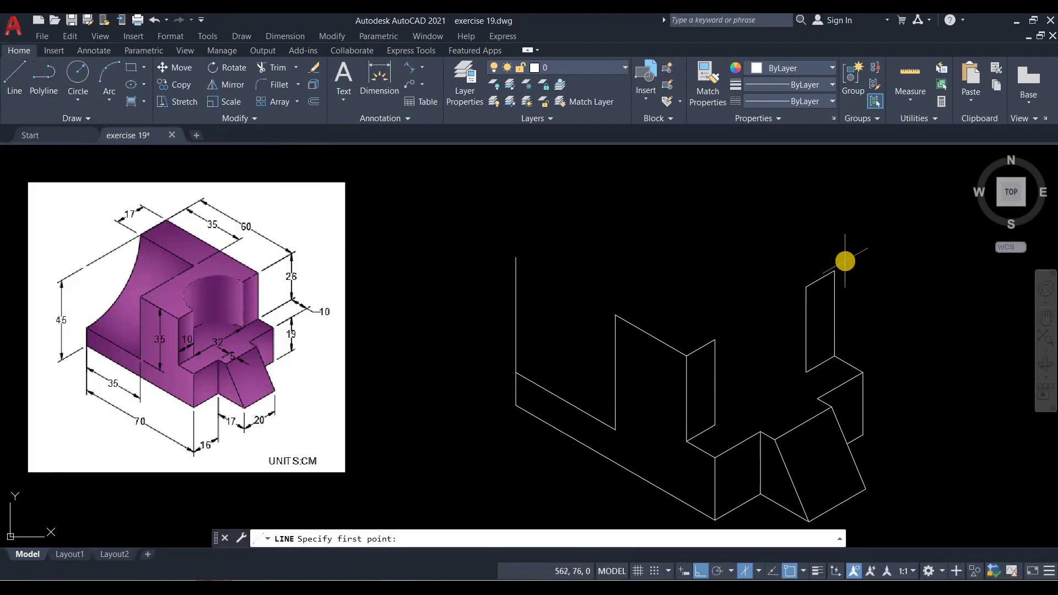
key("F5")
left_click(835, 270)
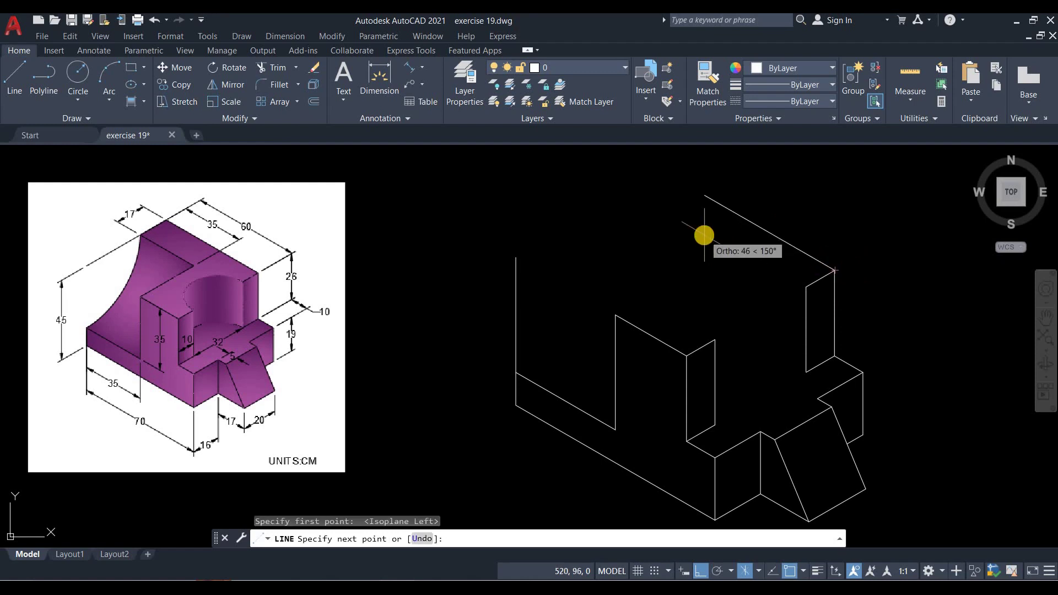
type("60")
key("Return")
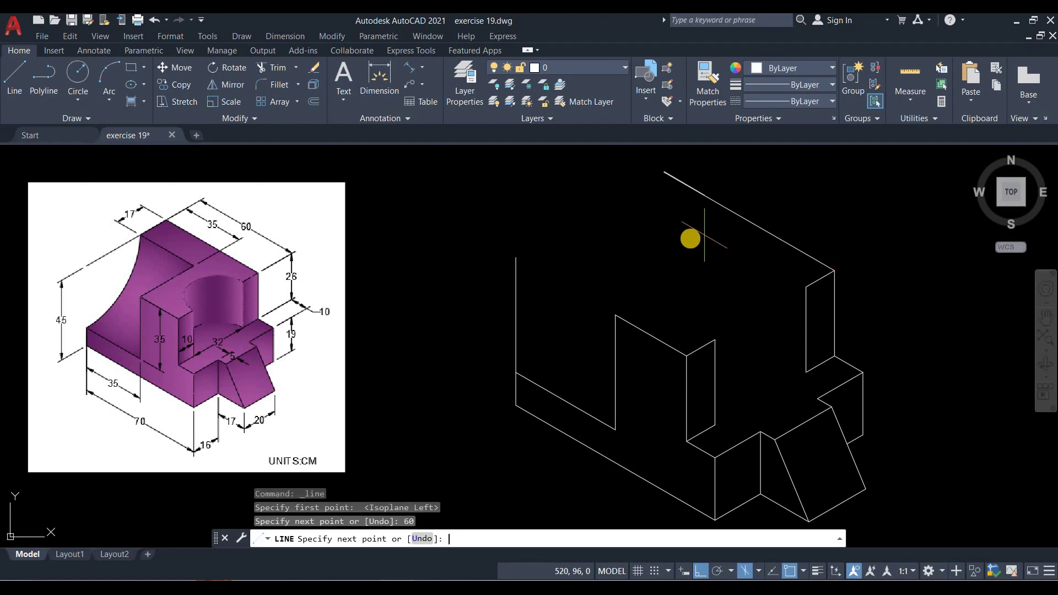
key("F5")
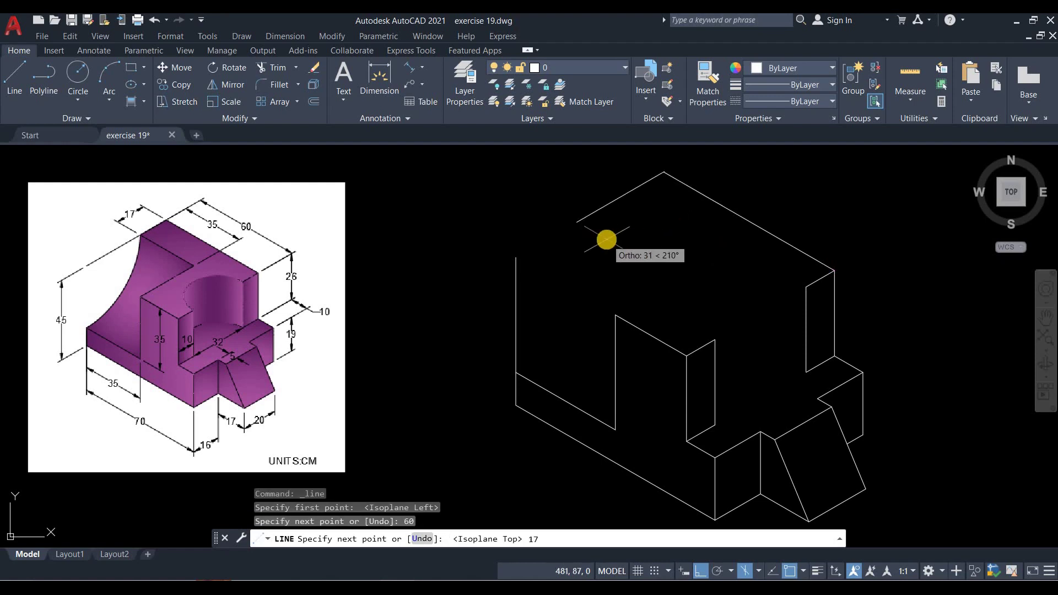
type("17")
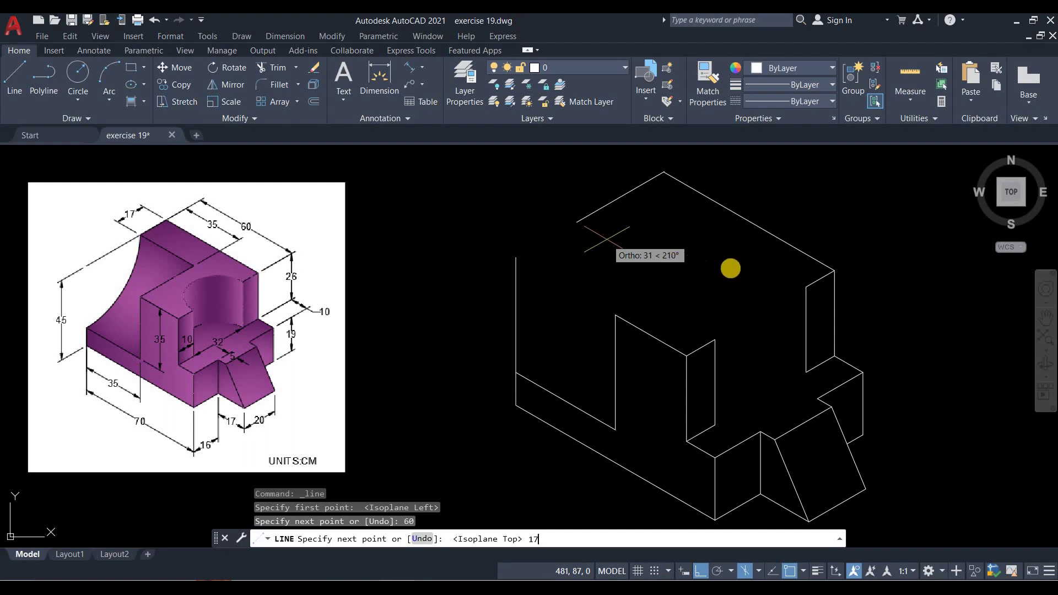
key("Return")
type("35")
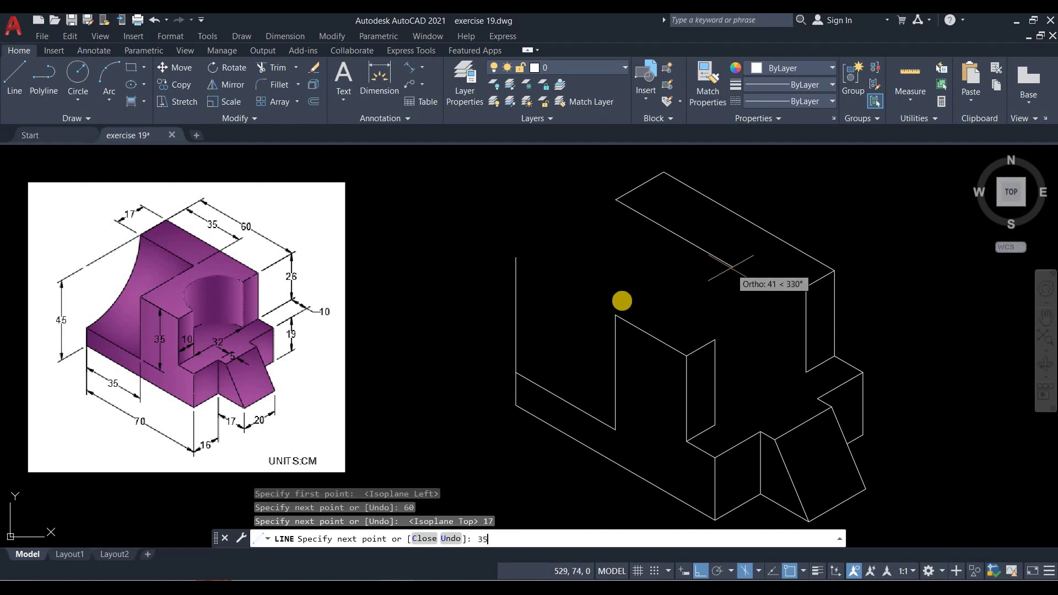
key("Return")
key("Return")
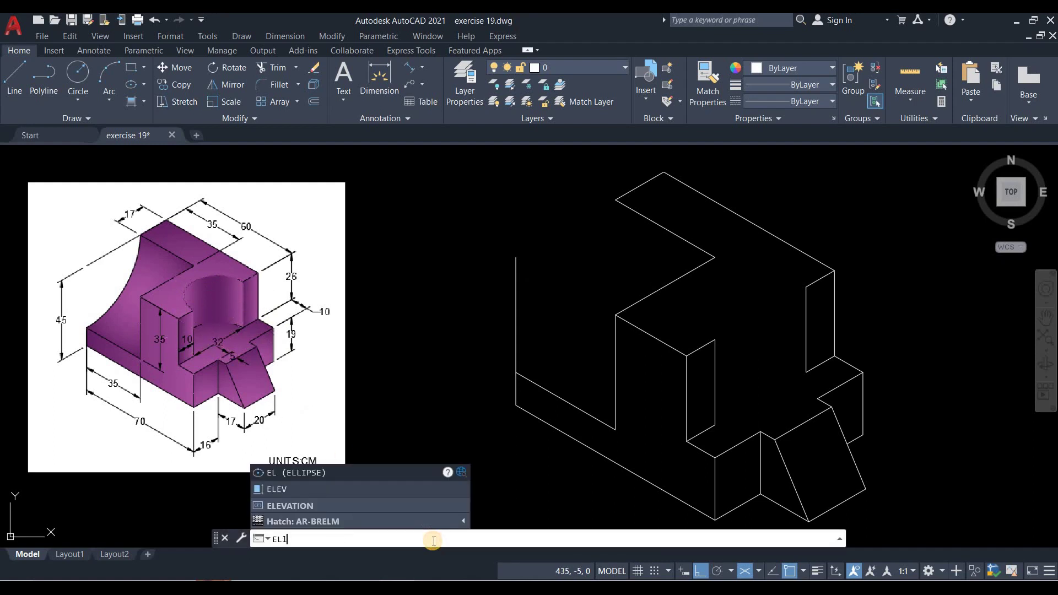
Draw a diagonal construction line from the front step's corner across the step's top face
type("l")
key("Return")
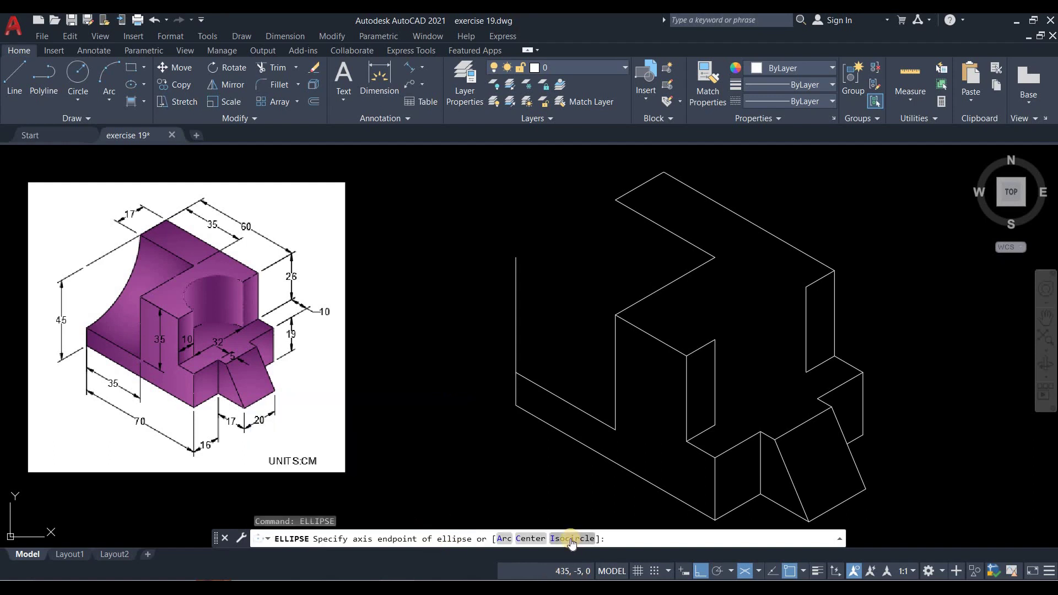
left_click(571, 539)
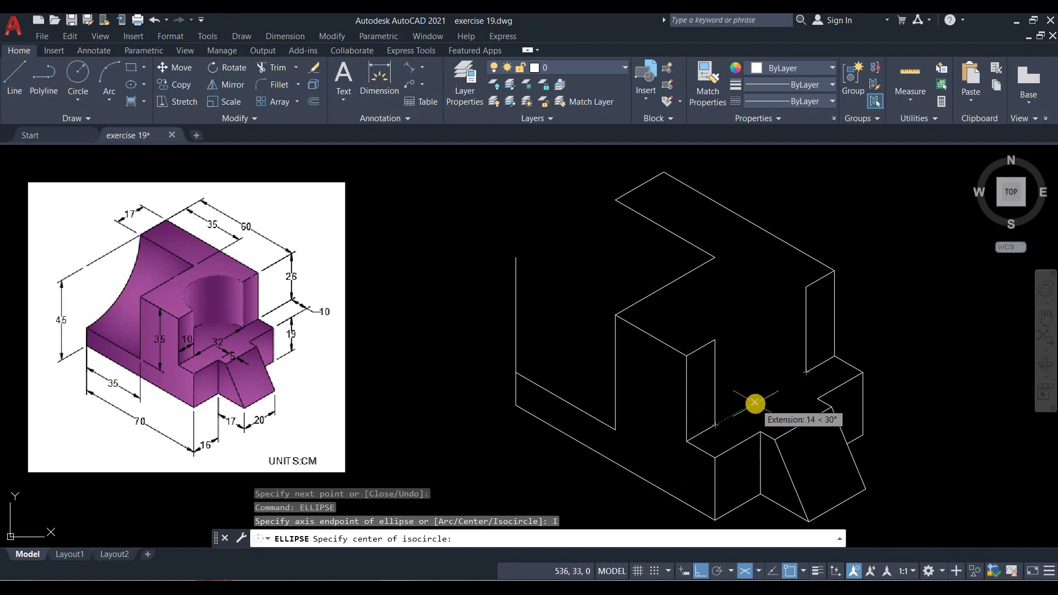
key("Escape")
type("l")
key("Return")
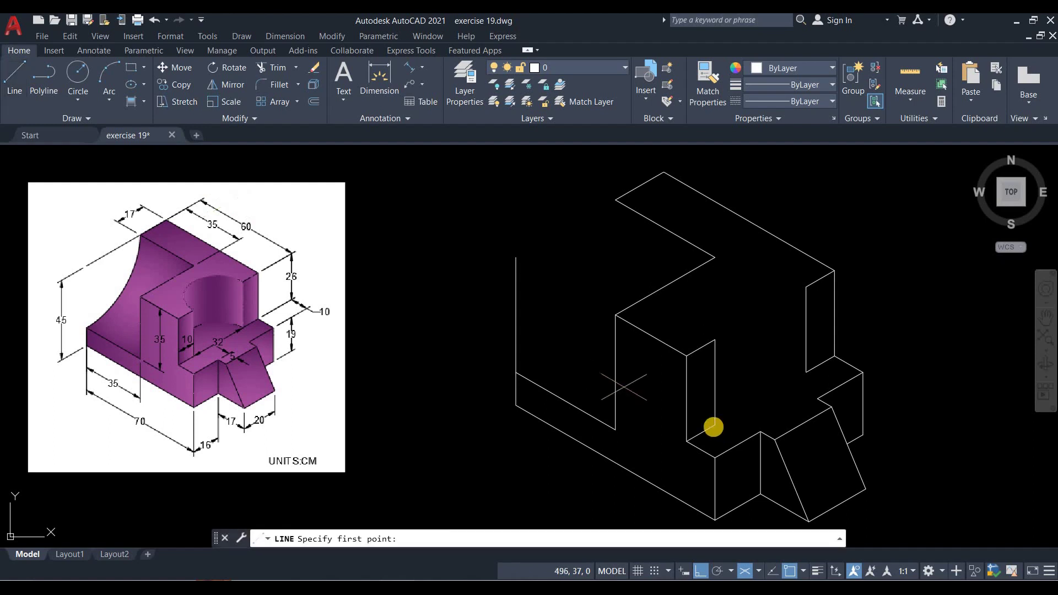
left_click(714, 425)
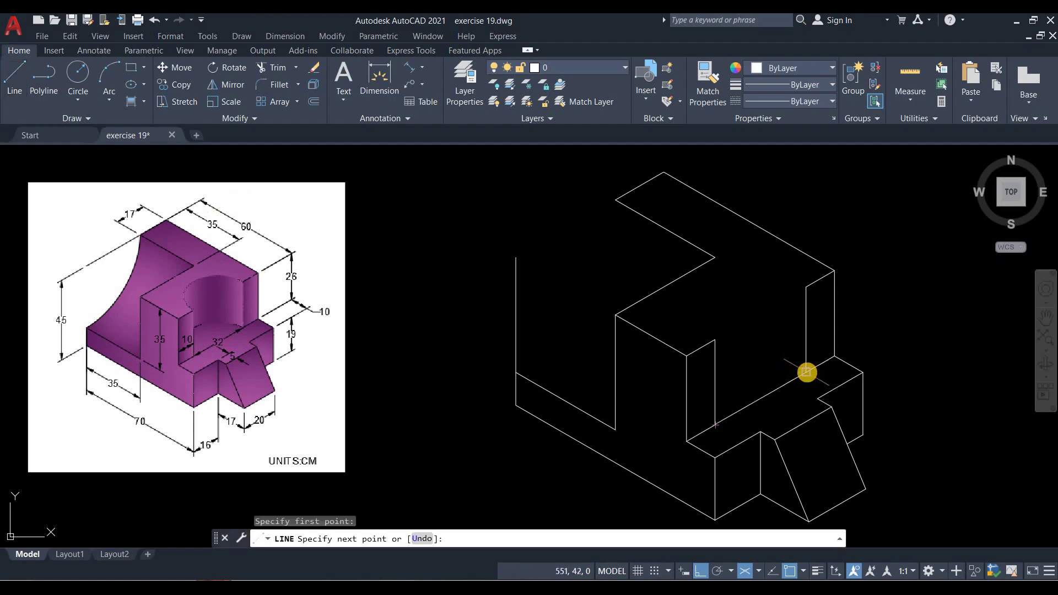
key("Return")
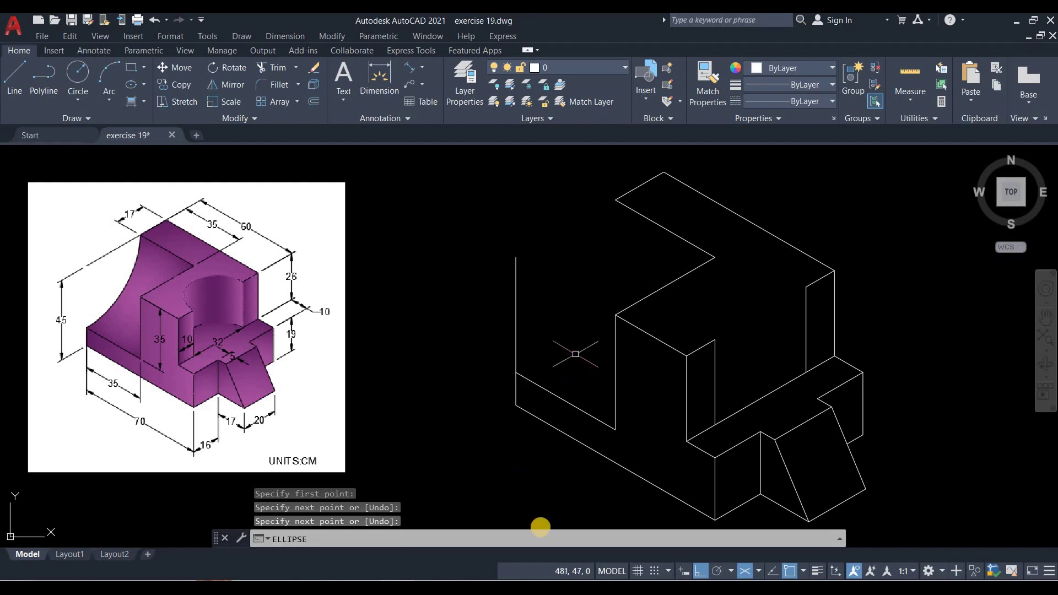
Draw an isocircle with the EL command, centred on the diagonal's midpoint, radius to the snap point
type("el")
key("Return")
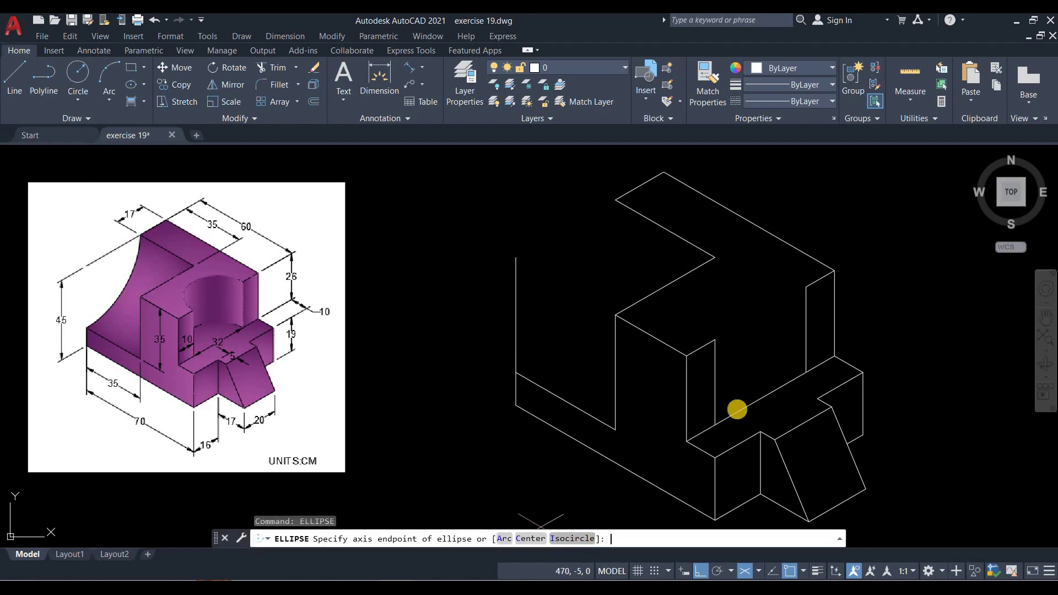
type("i")
key("Return")
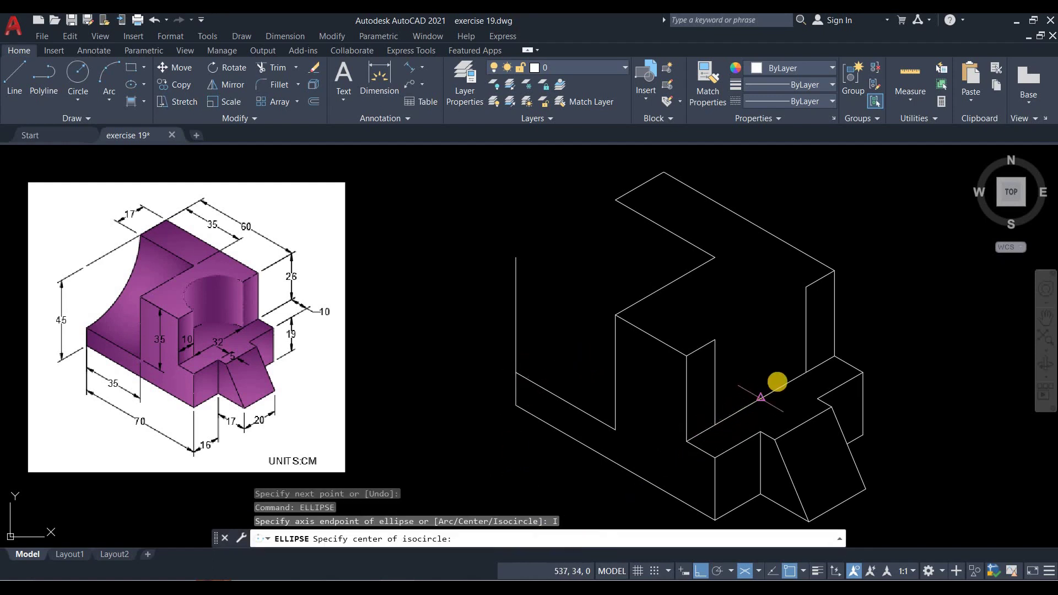
left_click(777, 382)
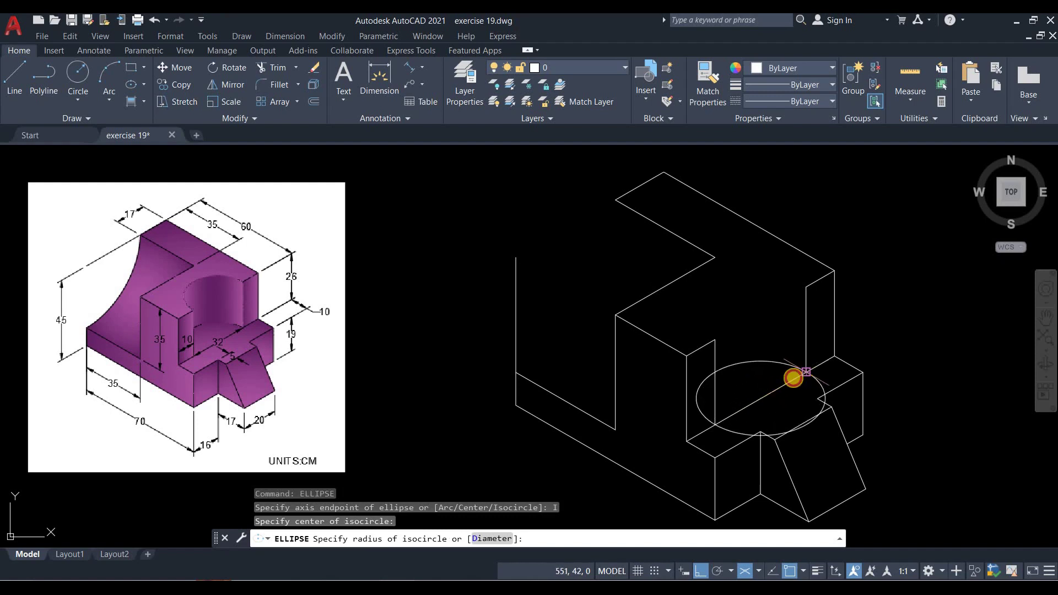
left_click(805, 372)
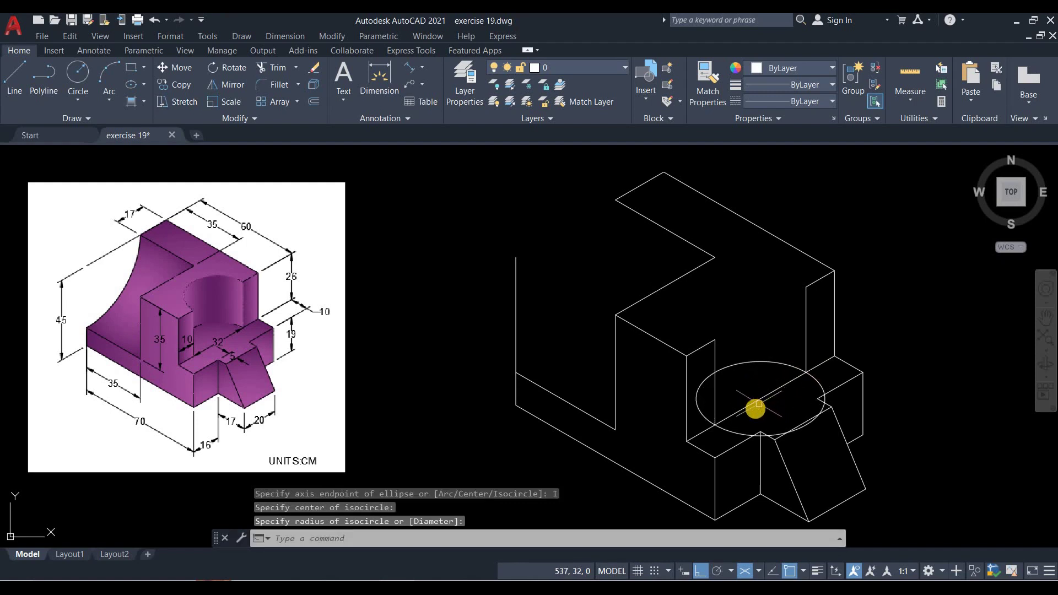
Copy the isocircle on the right isoplane from its edge point, restarting after an abandoned first attempt
left_click(696, 398)
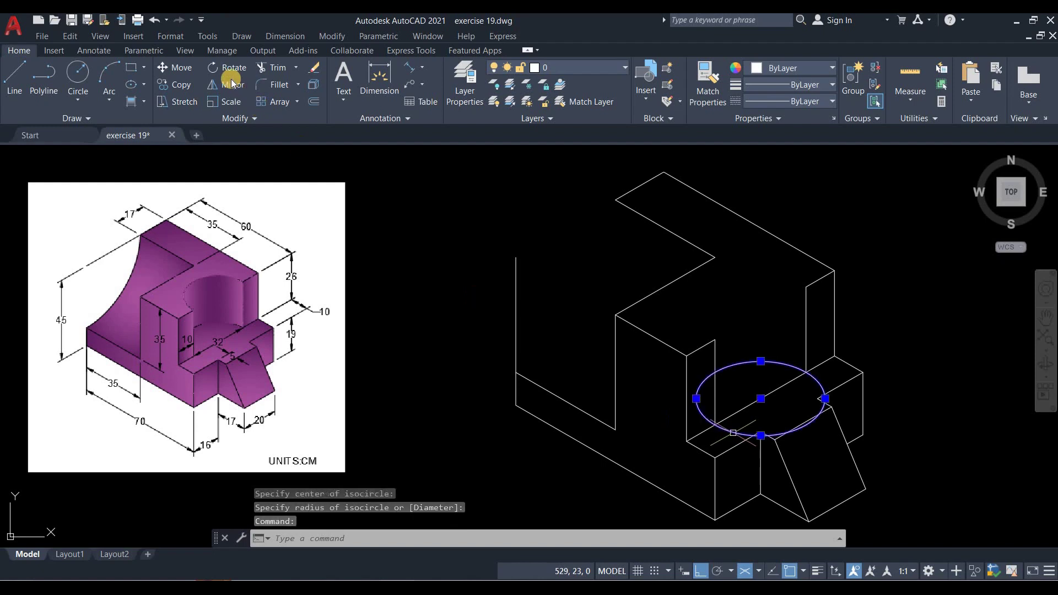
left_click(181, 85)
left_click(805, 374)
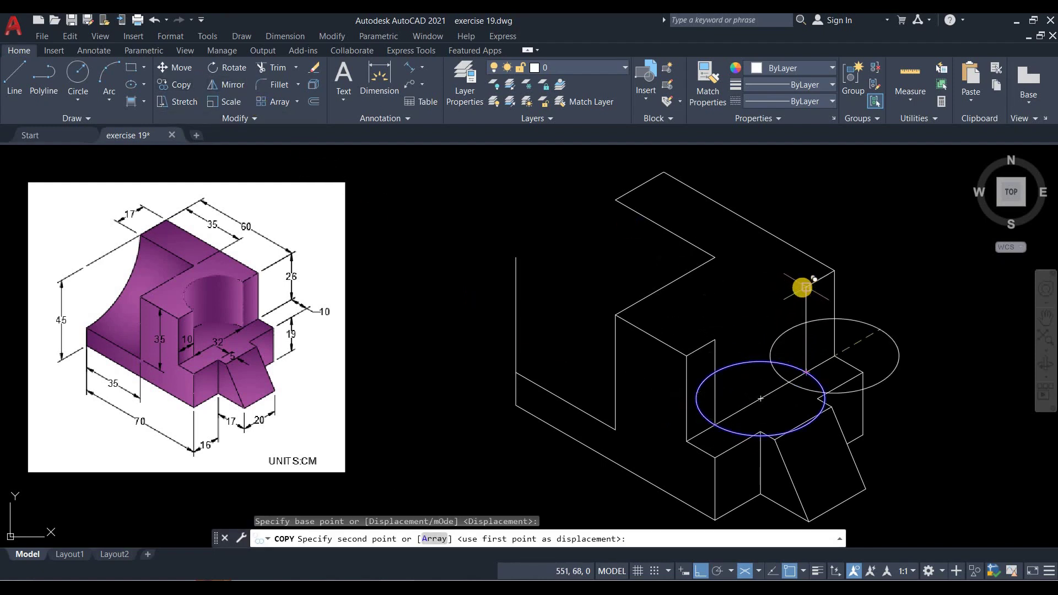
key("F5")
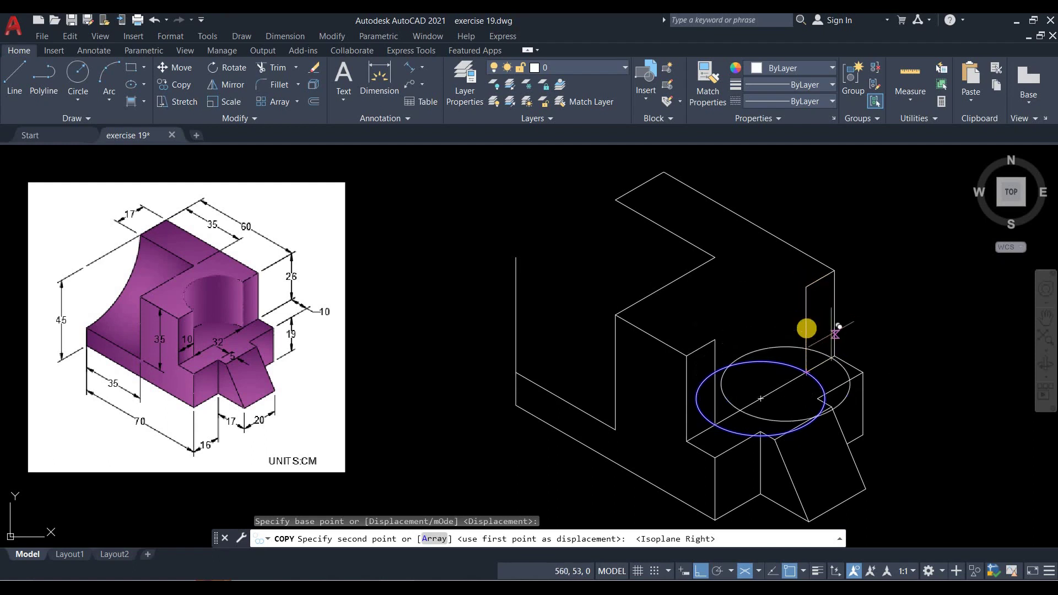
key("Return")
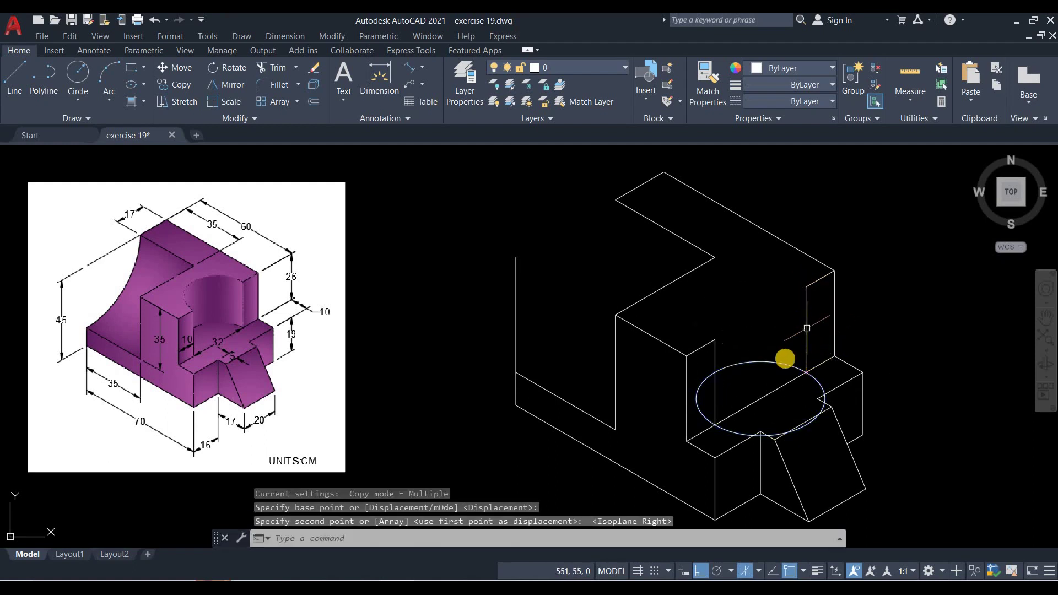
left_click(783, 363)
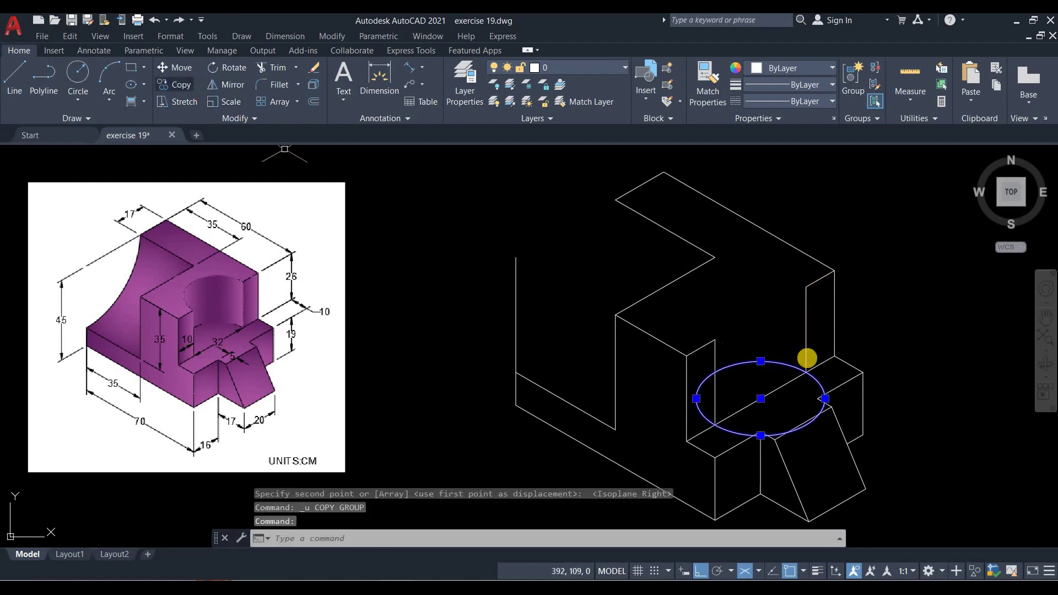
key("Return")
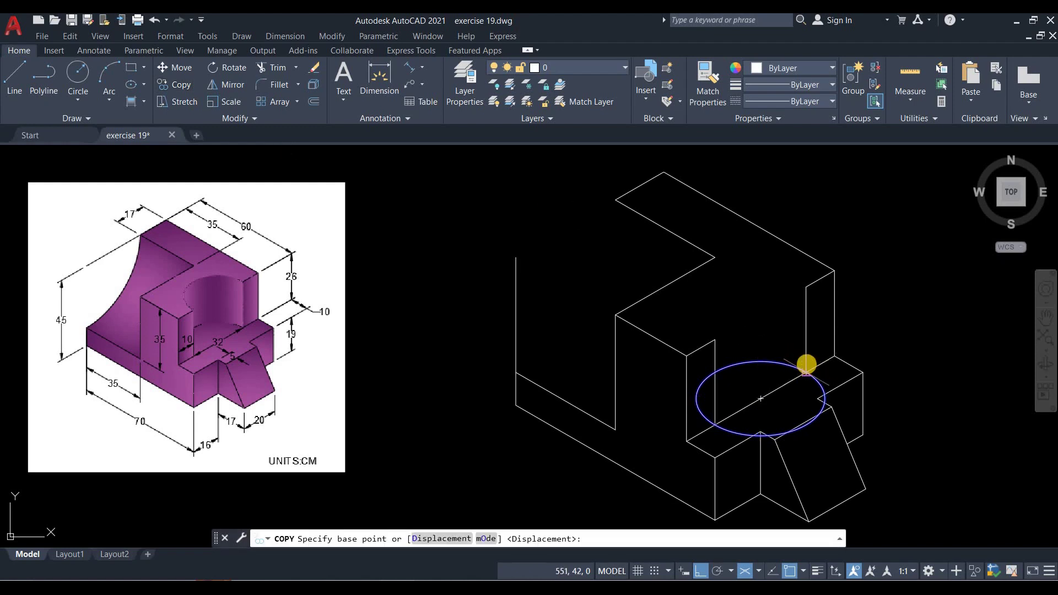
key("F5")
left_click(806, 370)
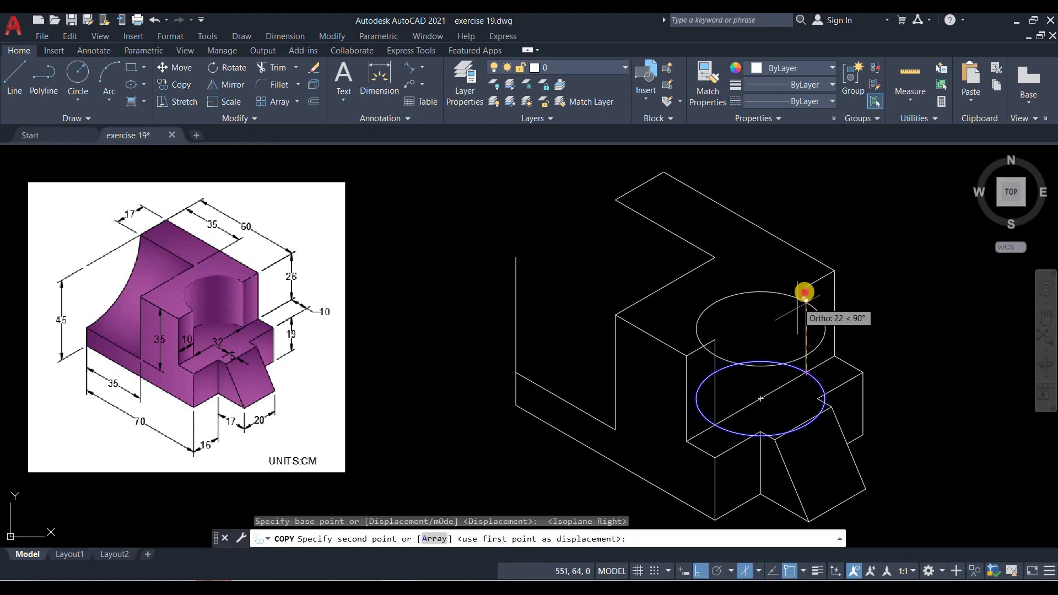
Place the isocircle copy on the top face and trim away the hidden ellipse arcs
left_click(853, 268)
key("Return")
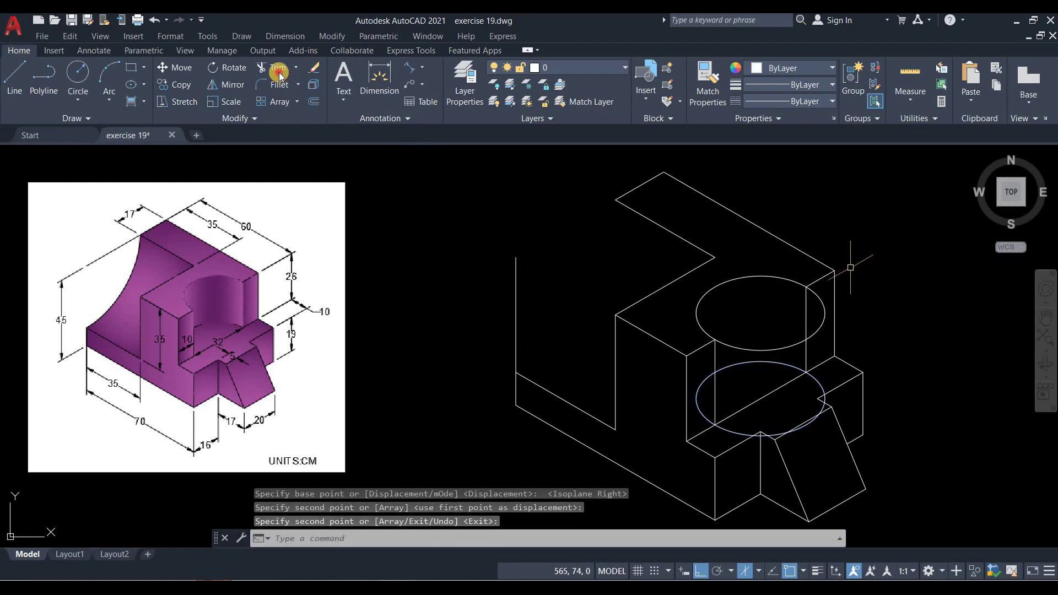
left_click(279, 69)
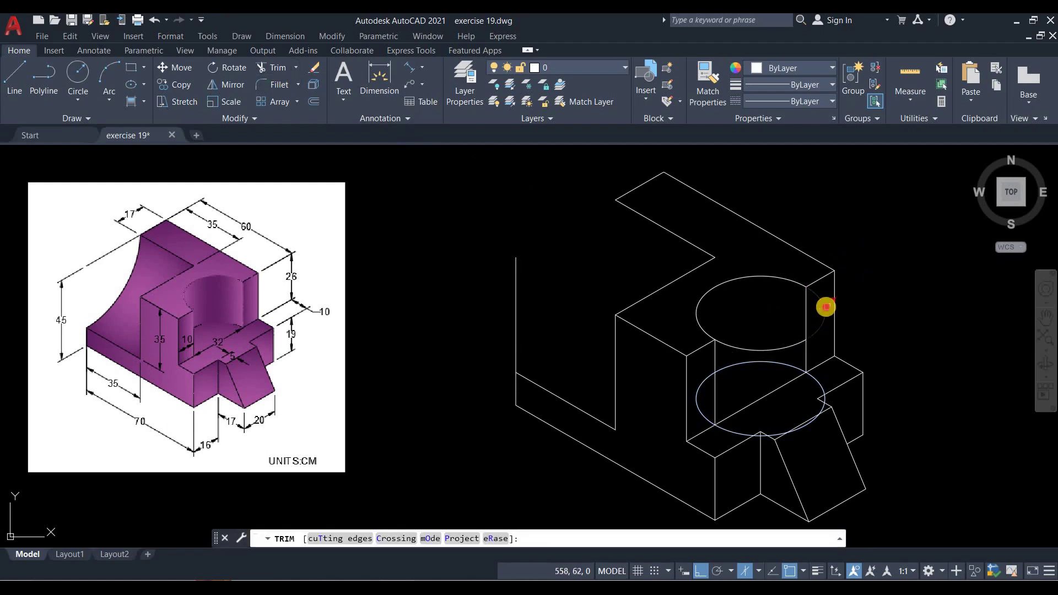
left_click(825, 307)
left_click(799, 338)
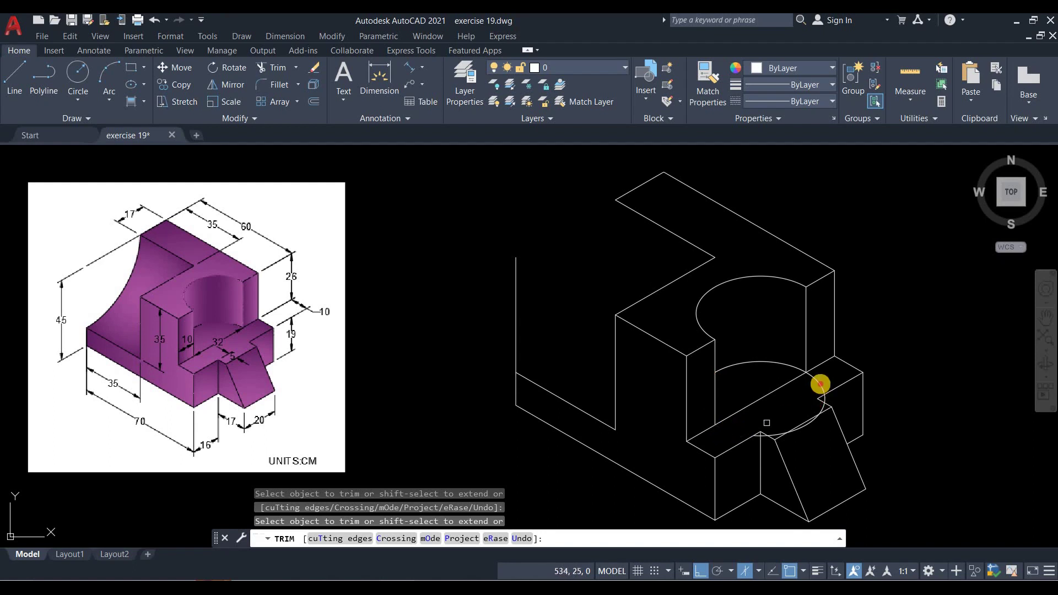
key("Escape")
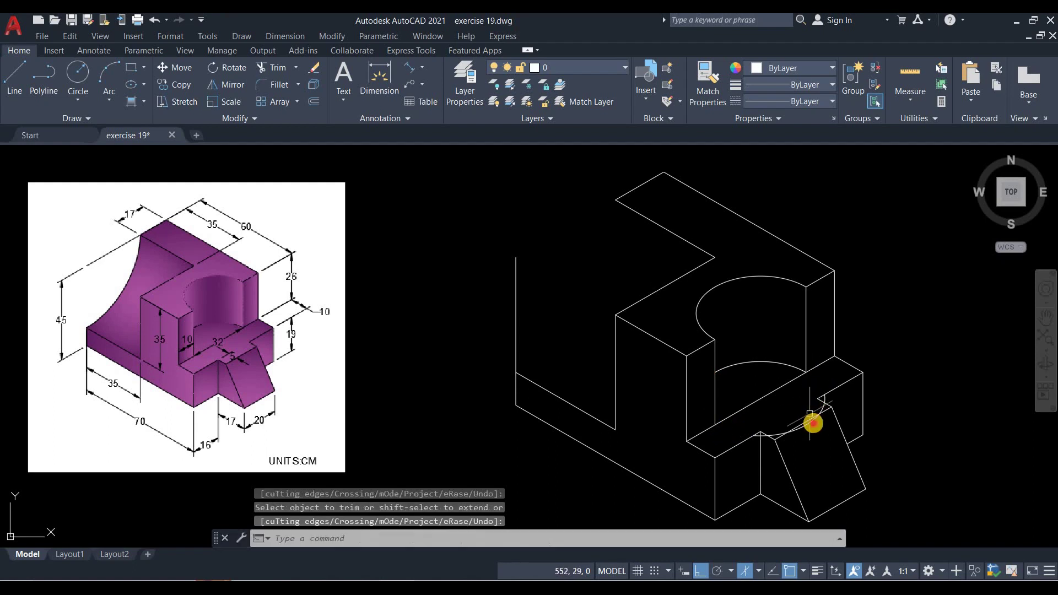
Delete the leftover lower arc and the short sloped line in the front pocket
left_click(806, 431)
key("Delete")
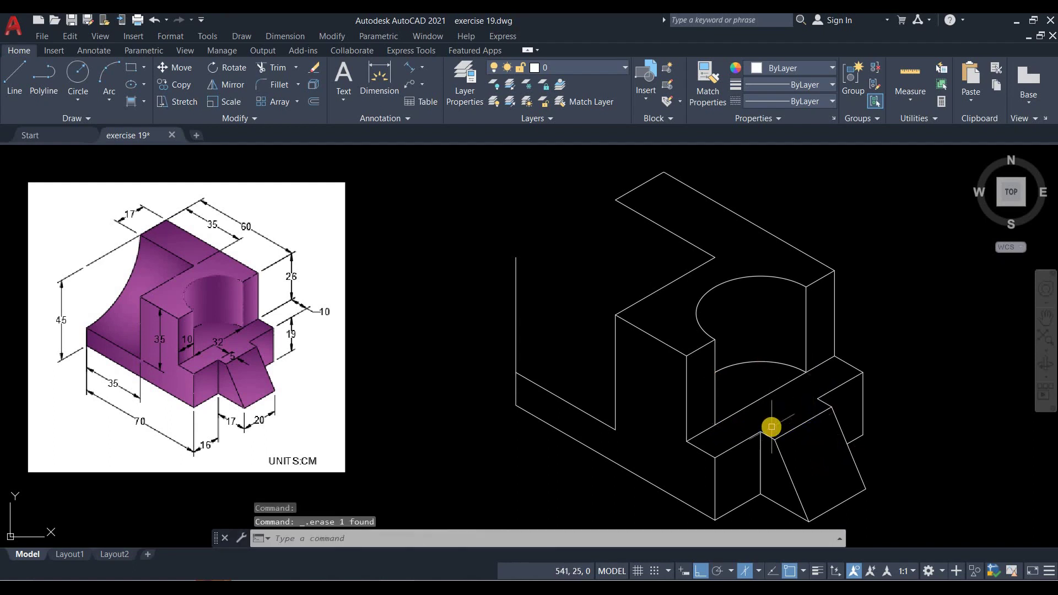
left_click(760, 398)
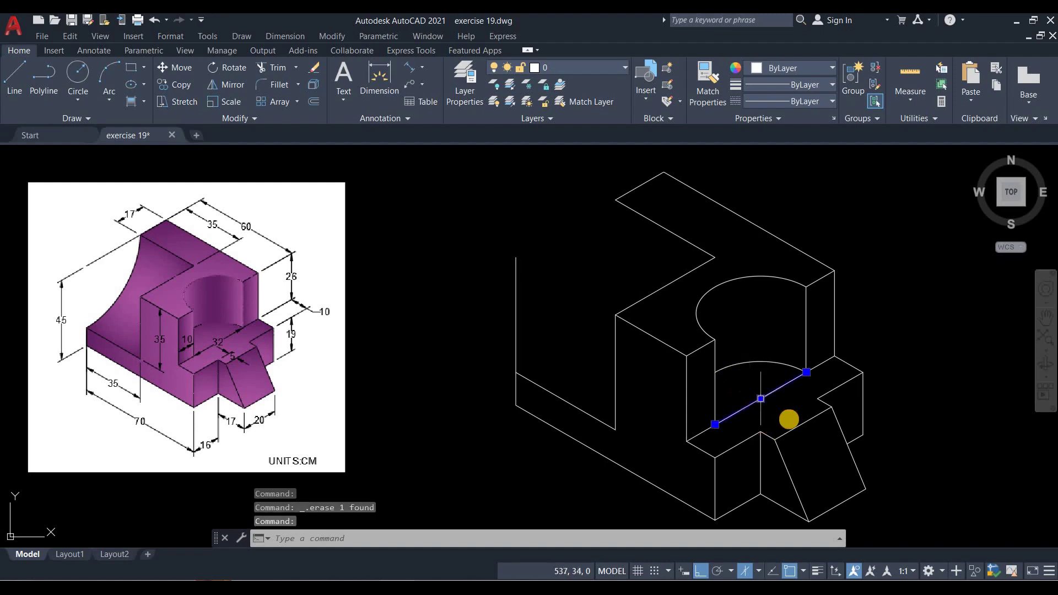
key("Delete")
Draw a large isocircle centred on the block's left corner, with its radius reaching the top corner
middle_click_drag(599, 305, 620, 312)
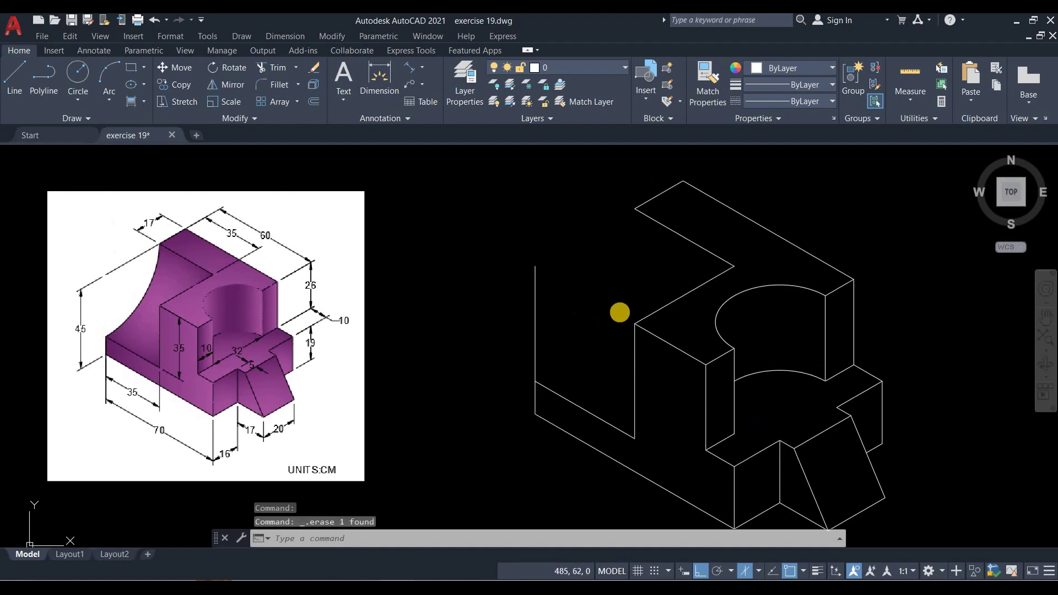
type("e")
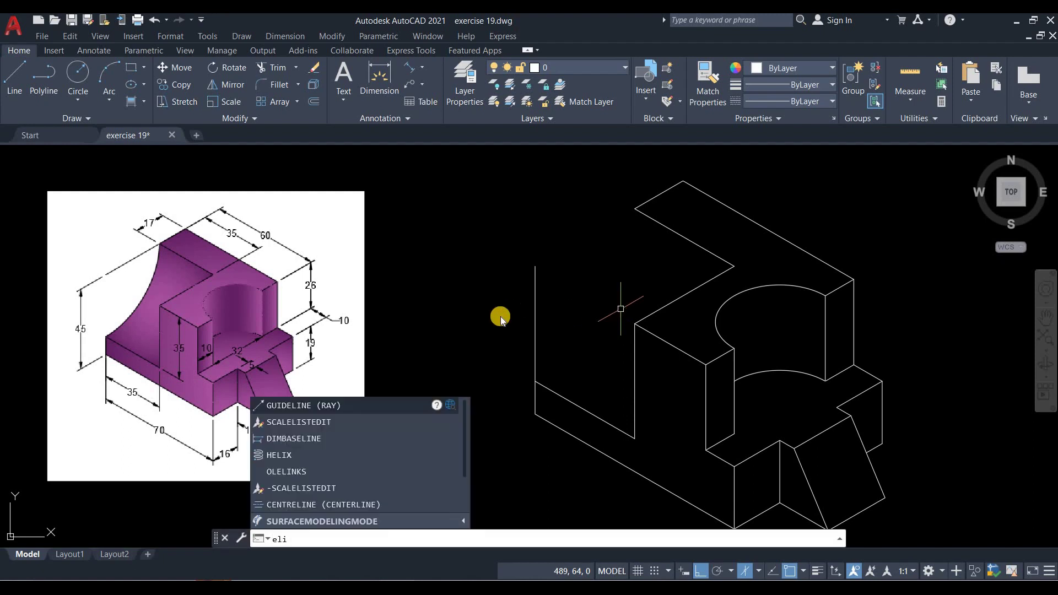
type("l")
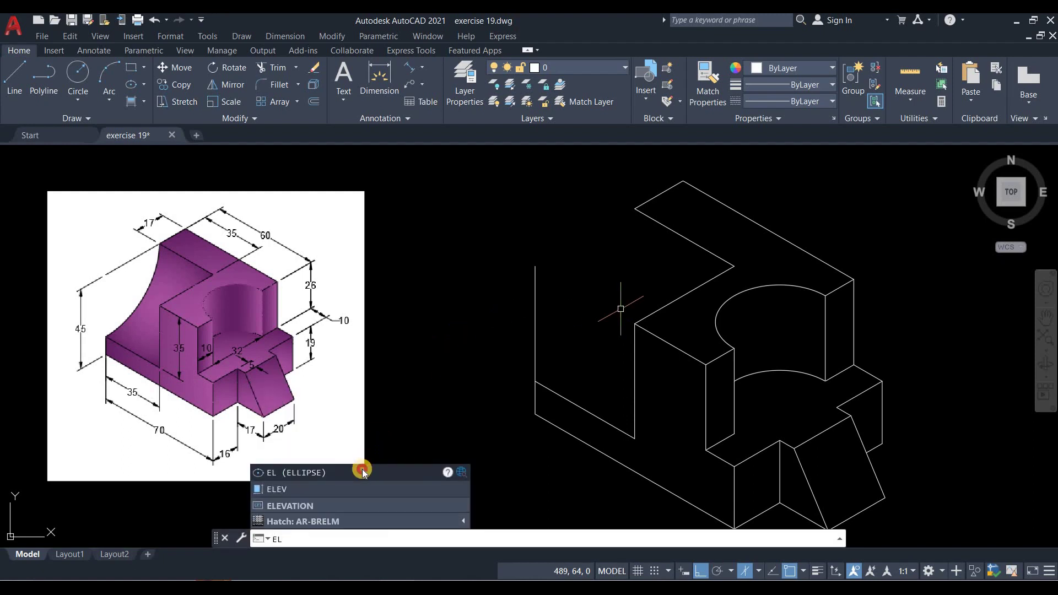
key("Return")
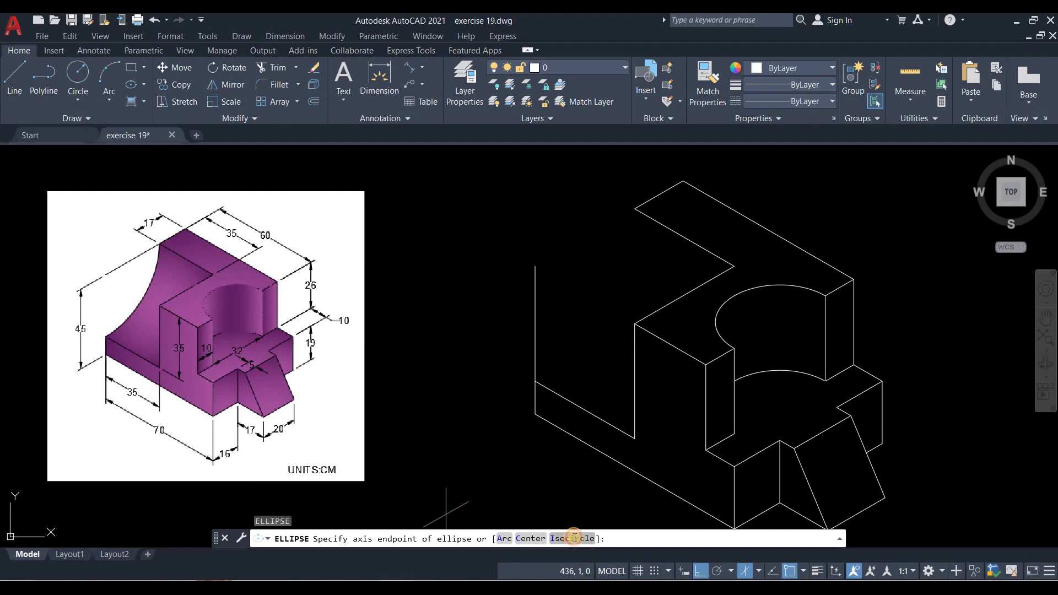
type("I")
key("Return")
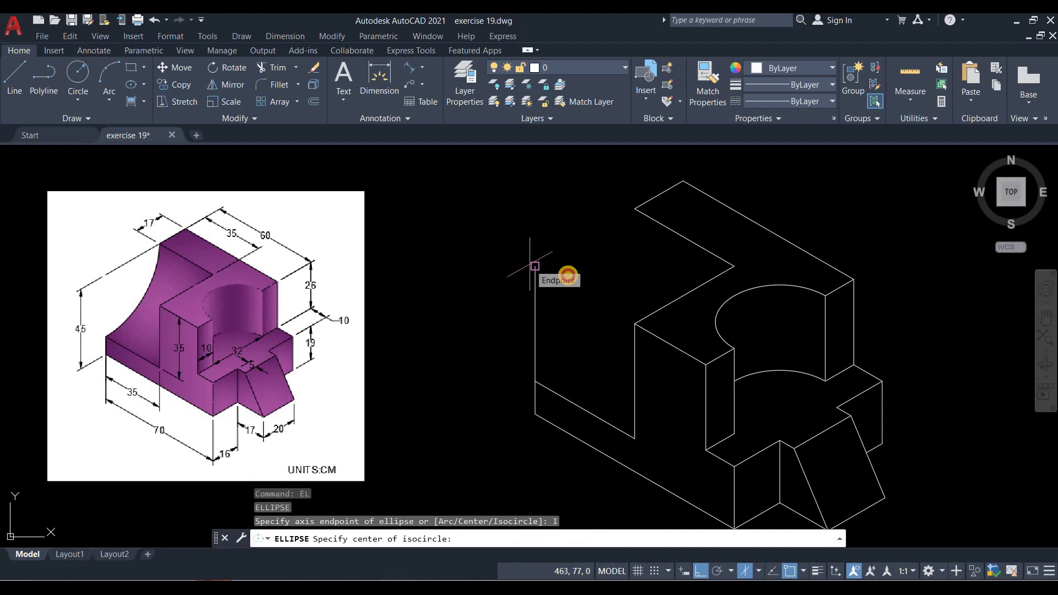
left_click(534, 266)
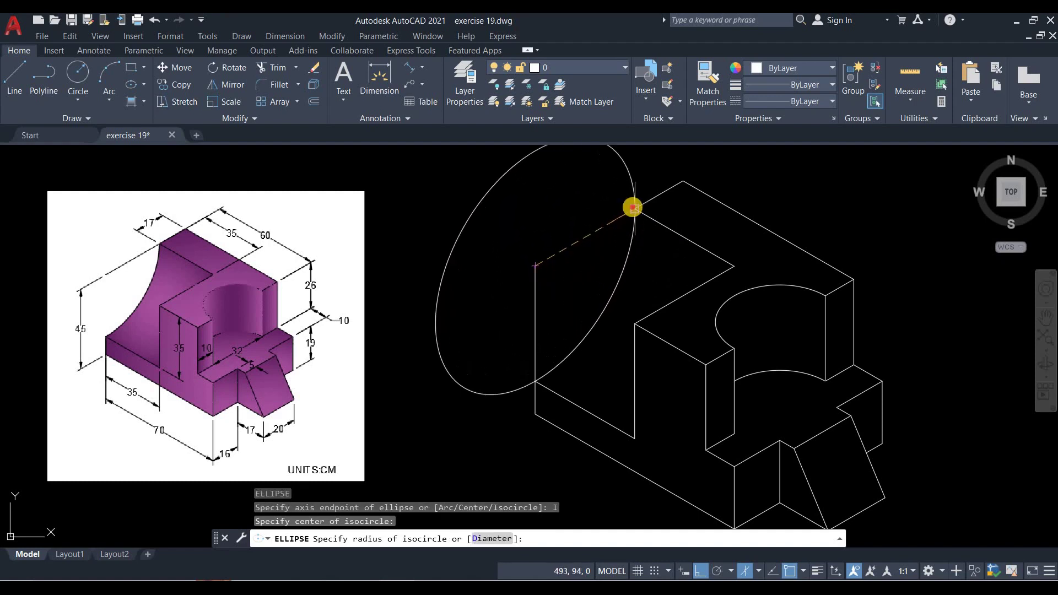
left_click(635, 209)
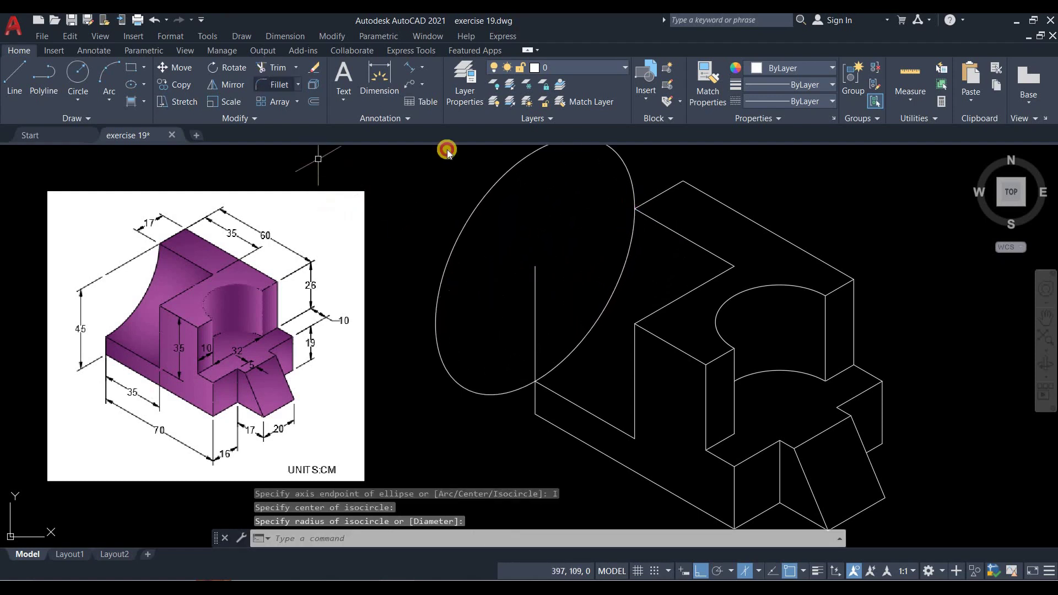
Trim the circle's excess arc and the vertical left line above it
type("tr")
key("Return")
left_click(620, 170)
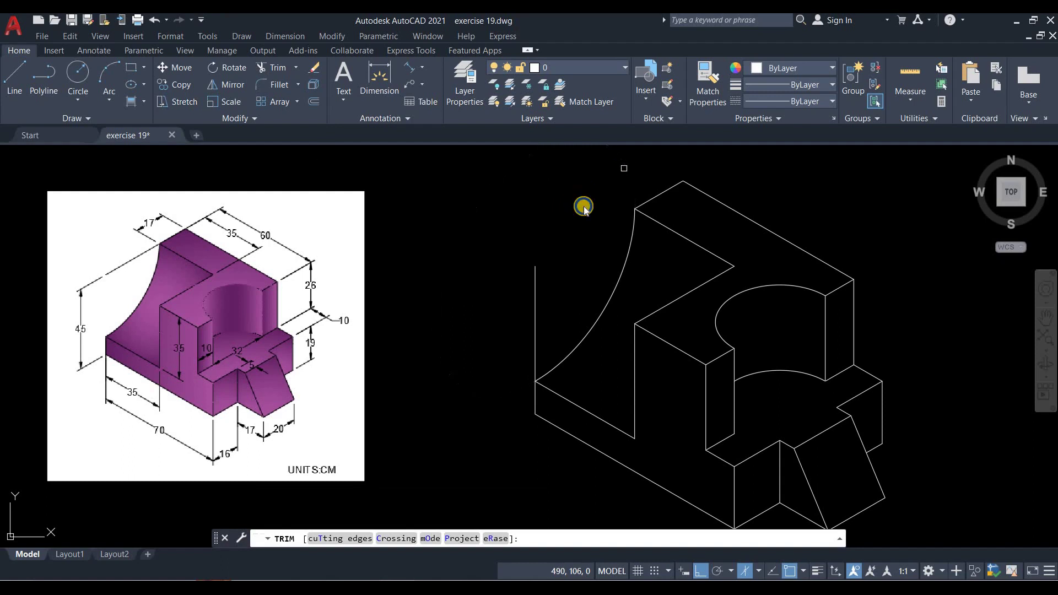
key("Return")
left_click(546, 275)
left_click(522, 296)
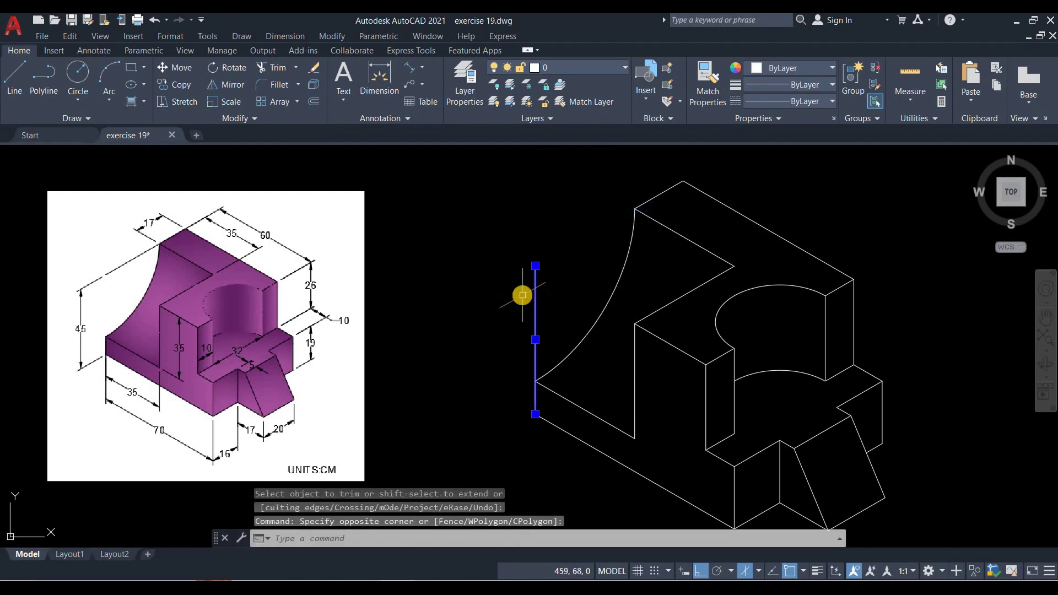
key("Return")
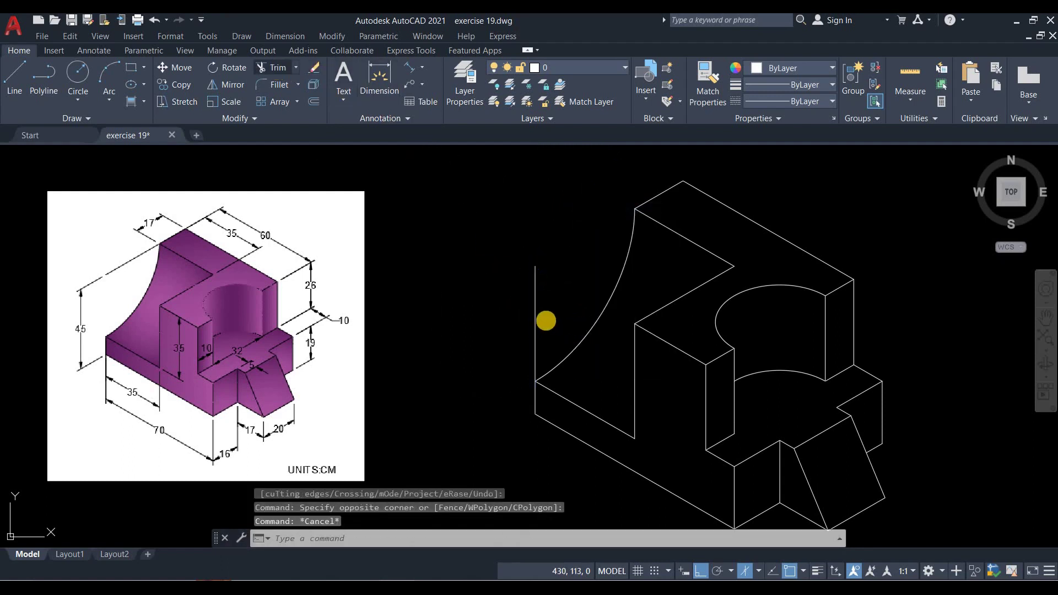
left_click(538, 324)
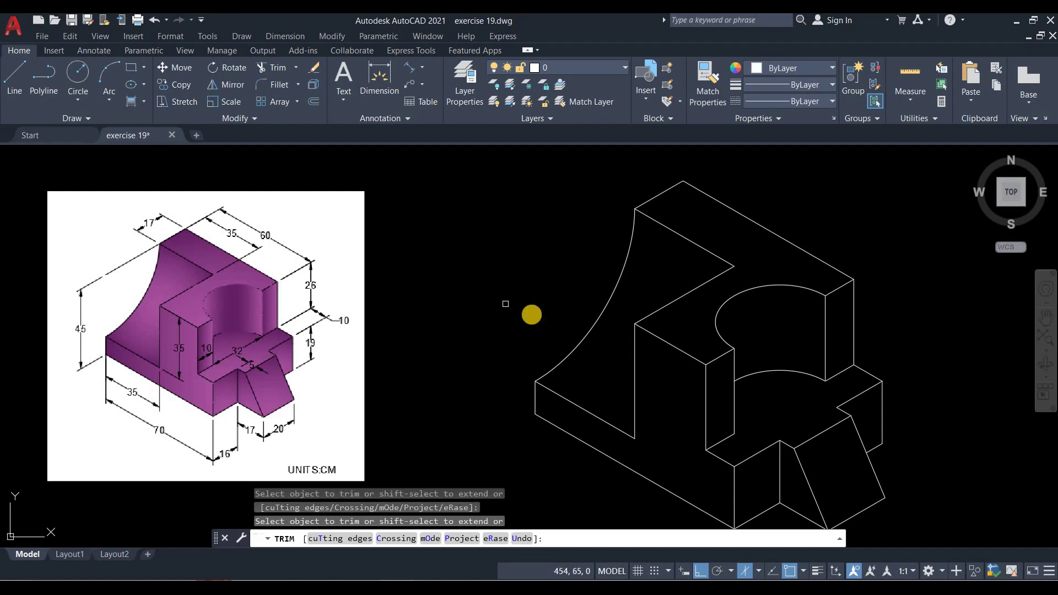
key("Return")
scroll(532, 314, "down", 2)
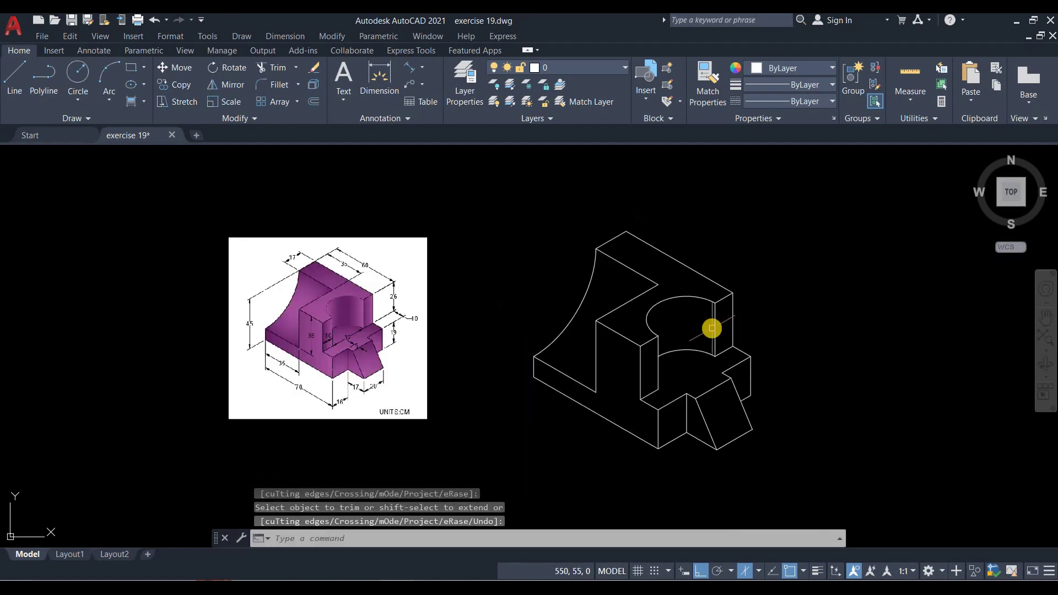
scroll(712, 328, "up", 2)
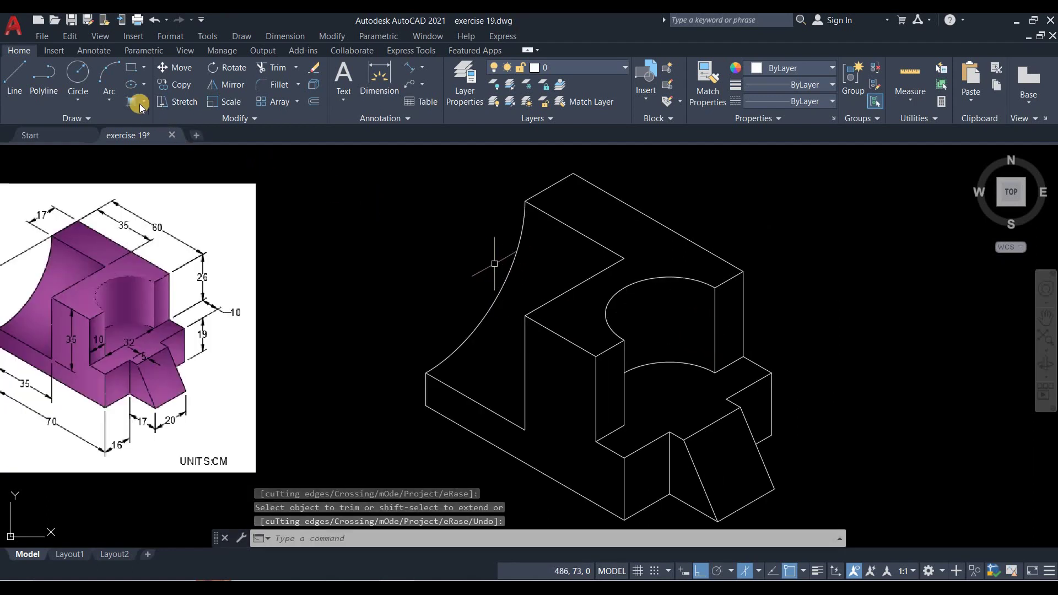
Set up a gradient hatch from 100,33,101 to 209,156,199 using the GR_HEMISP pattern
key("gradient")
key("Return")
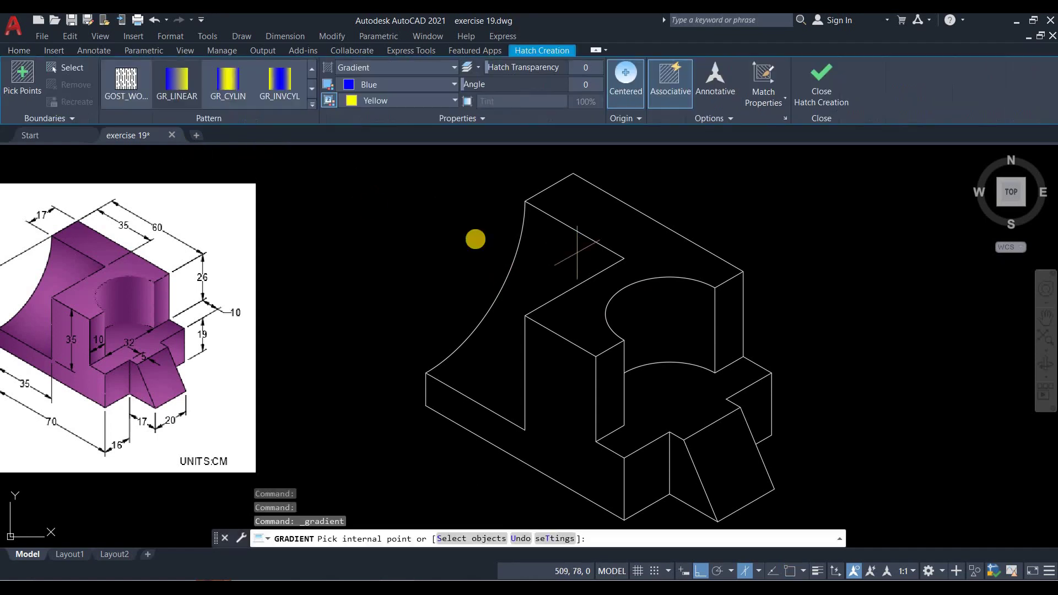
left_click(352, 86)
left_click(396, 104)
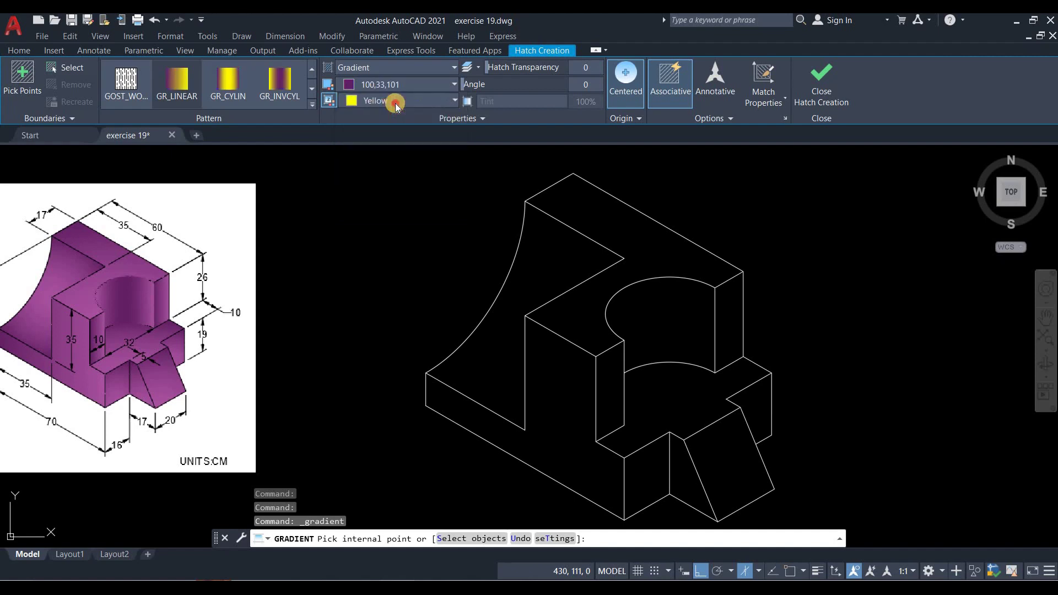
left_click(395, 102)
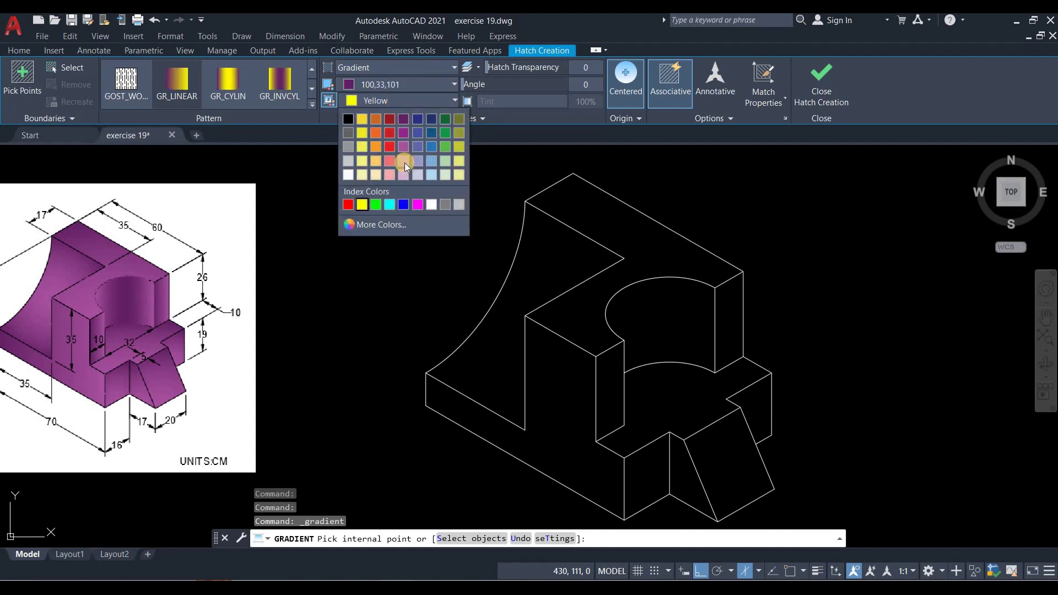
left_click(404, 162)
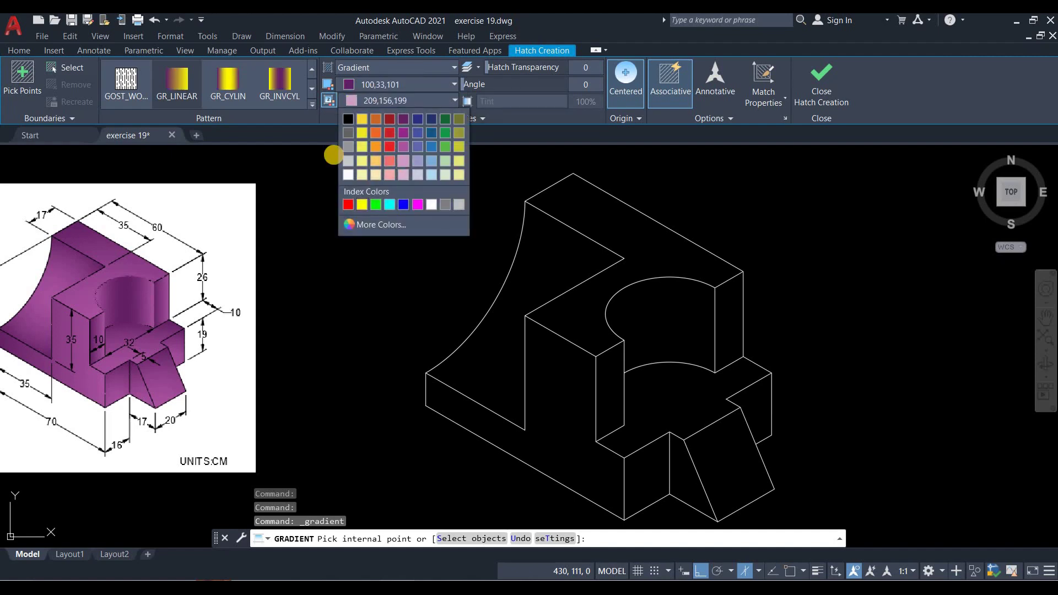
left_click(313, 83)
left_click(174, 72)
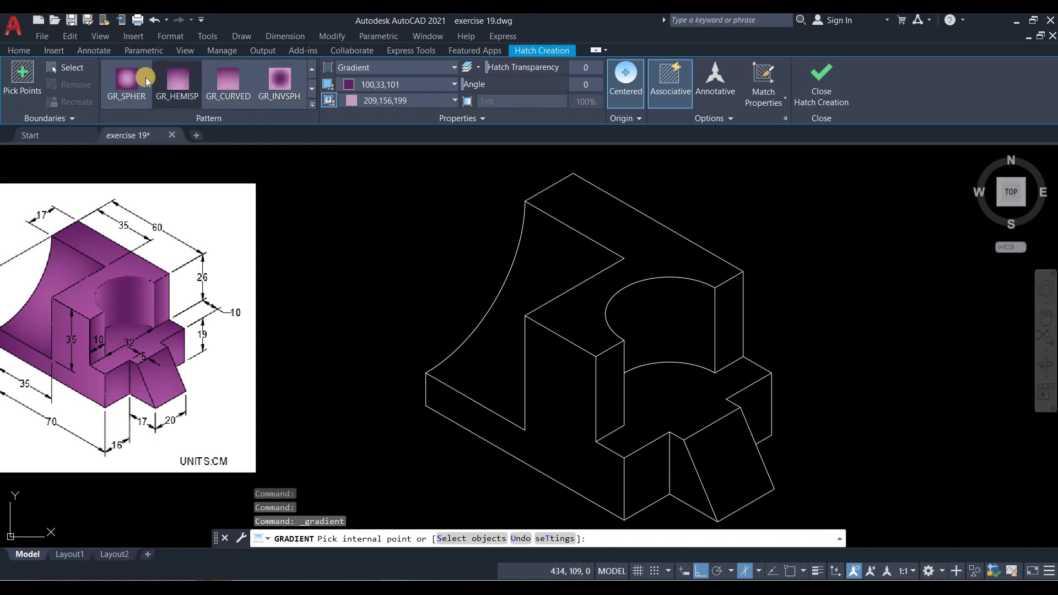
Gradient-fill the curved left face, the curved pocket face and the top face
left_click(578, 280)
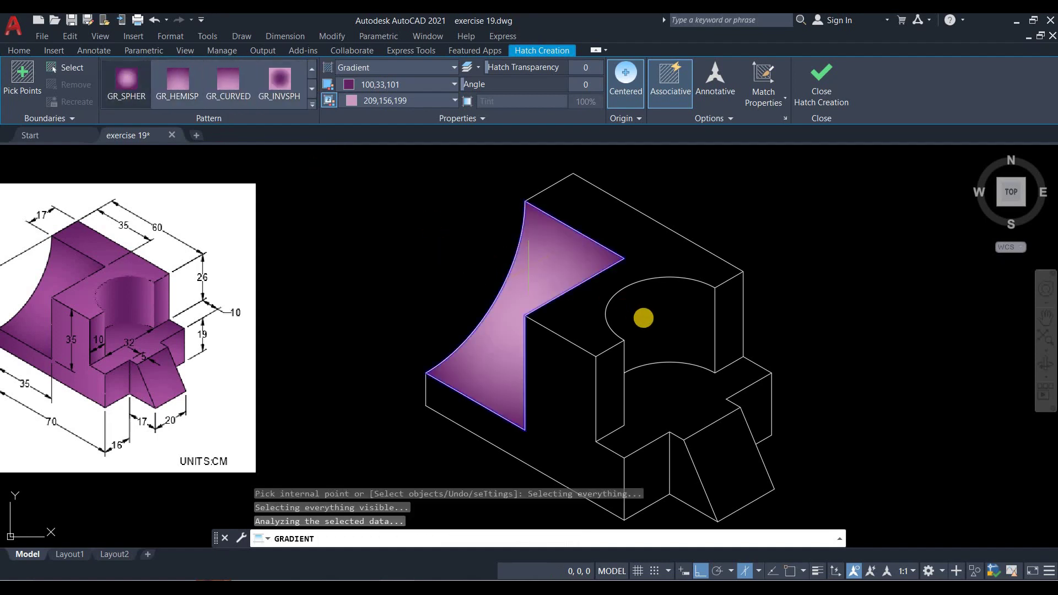
left_click(643, 318)
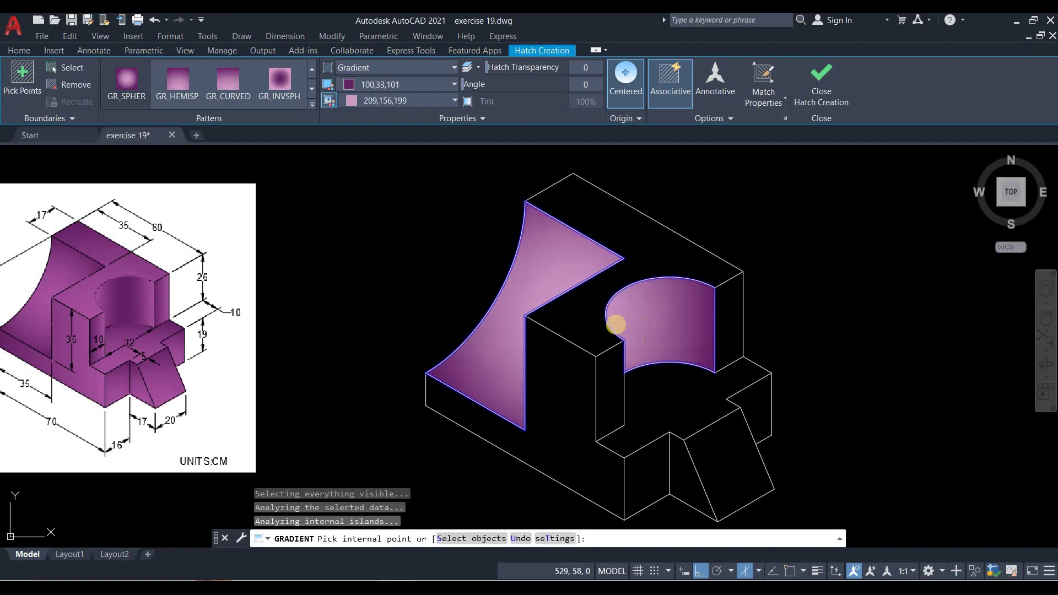
key("ctrl+z")
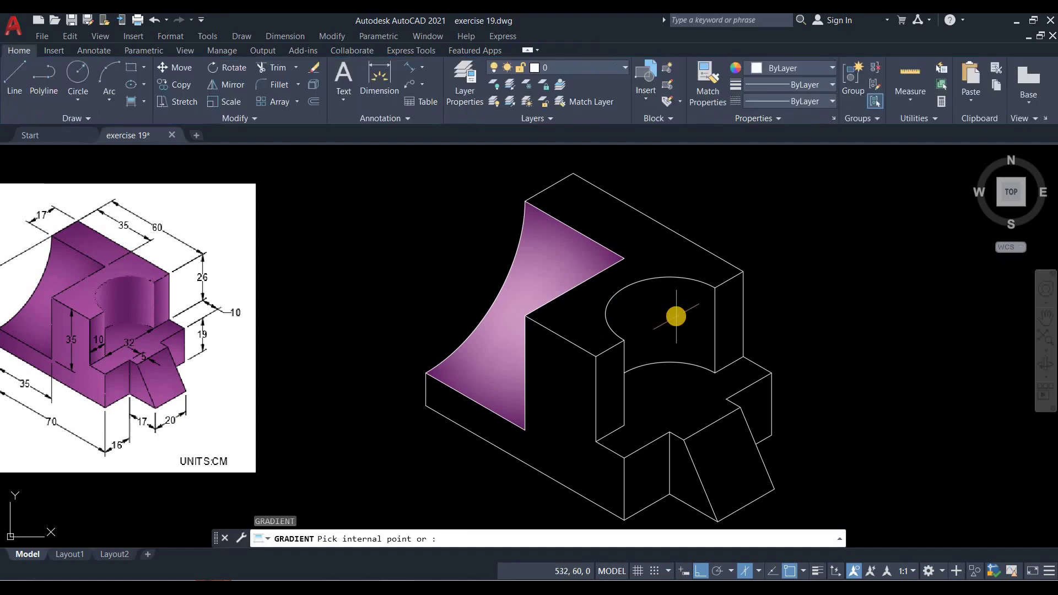
left_click(676, 316)
key("Return")
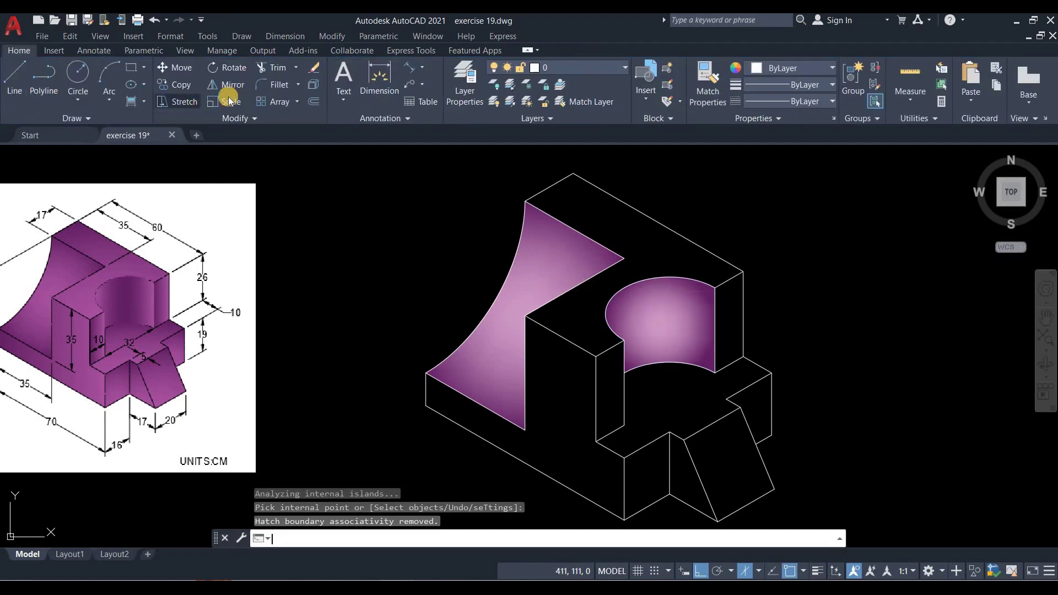
key("Return")
left_click(314, 71)
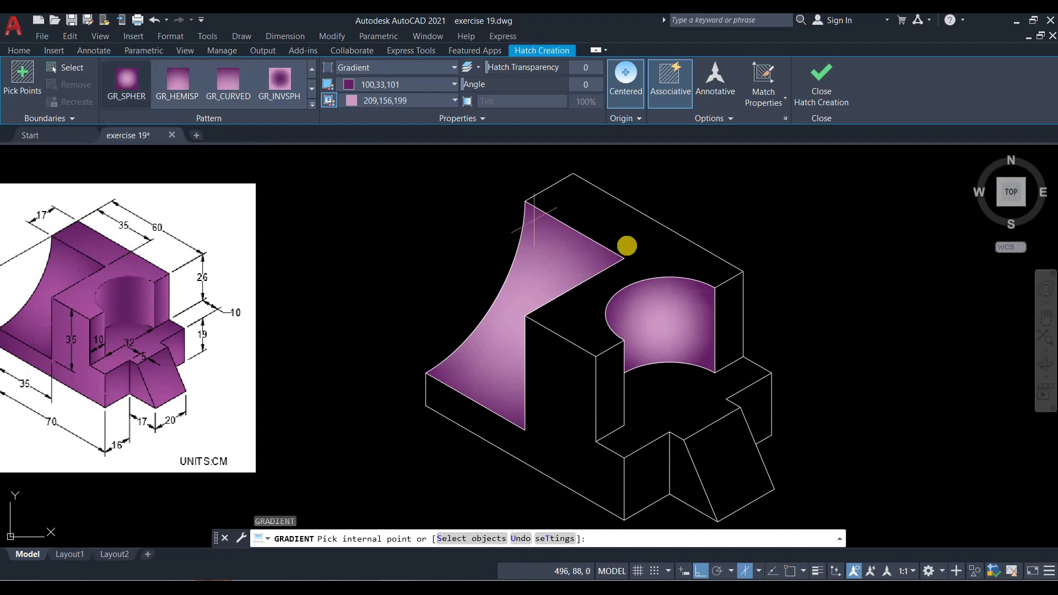
left_click(630, 242)
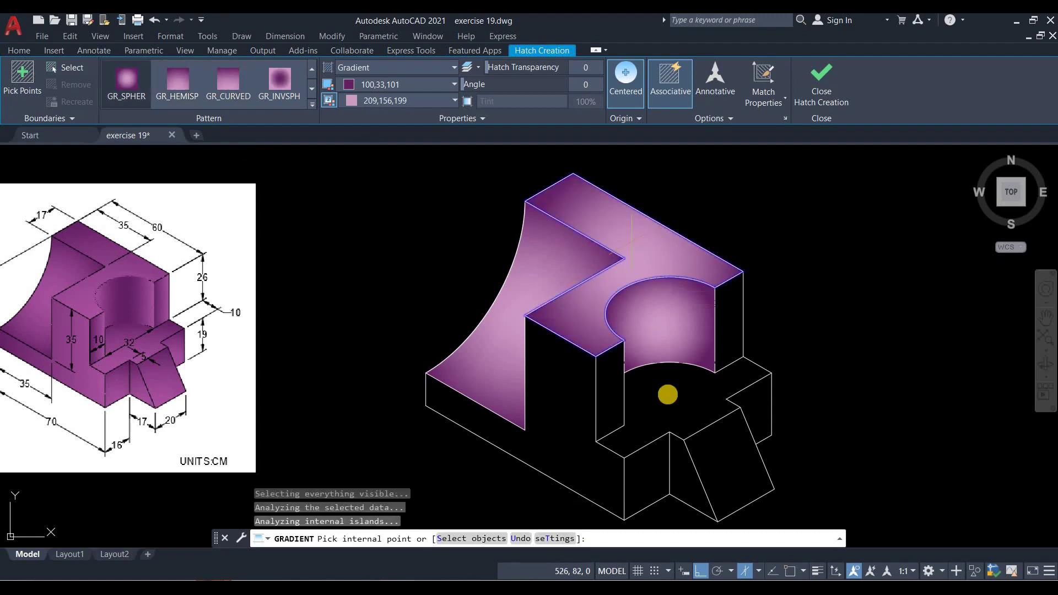
key("Return")
Gradient-fill the block's lower, sloped and front faces
key("Return")
left_click(672, 407)
left_click(677, 455)
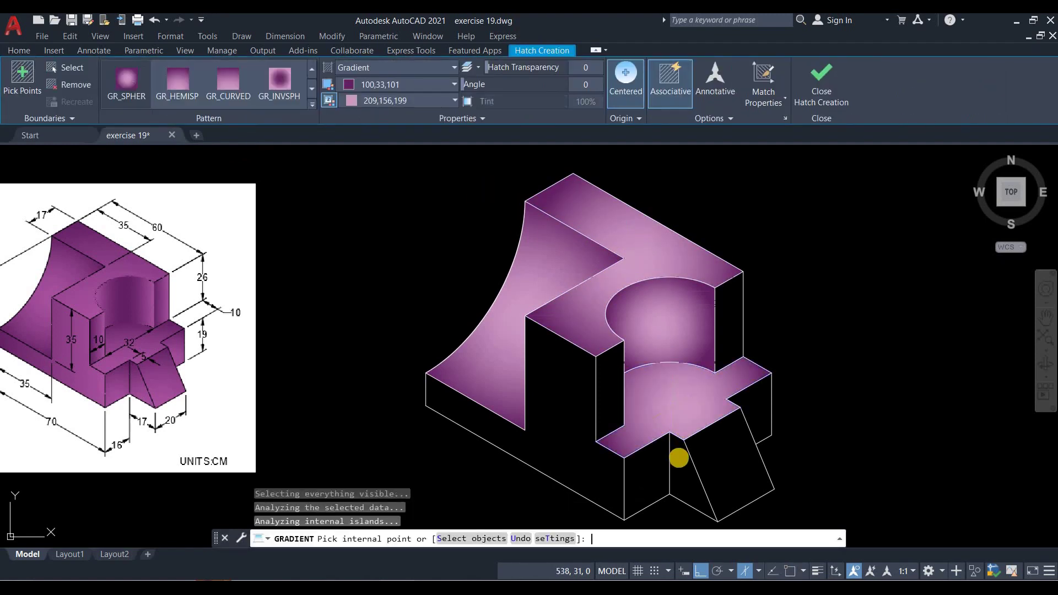
key("Return")
key("Return")
left_click(661, 473)
key("Return")
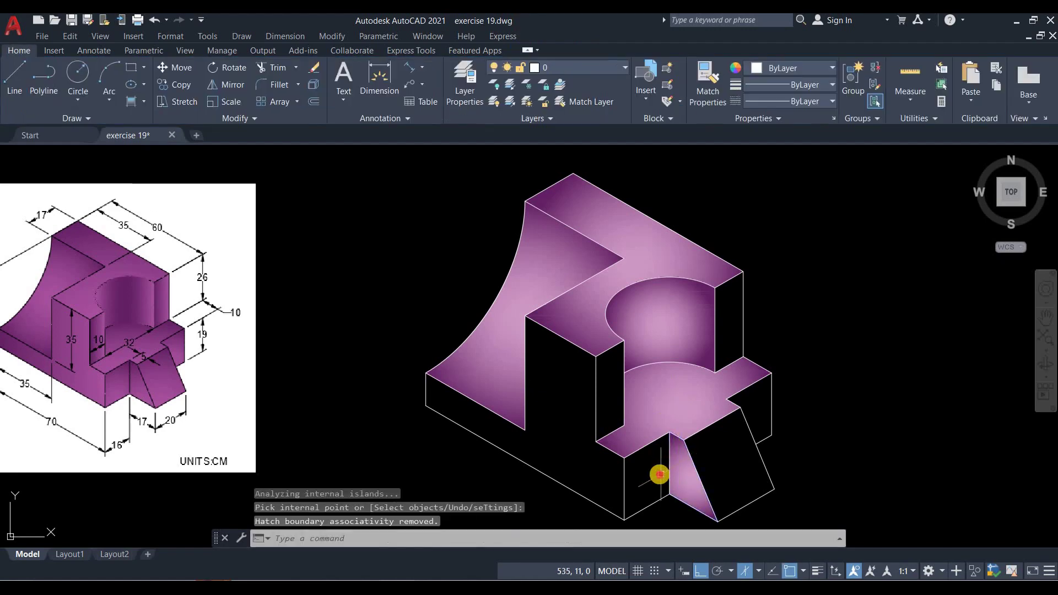
key("Return")
left_click(702, 468)
key("Return")
key("Return")
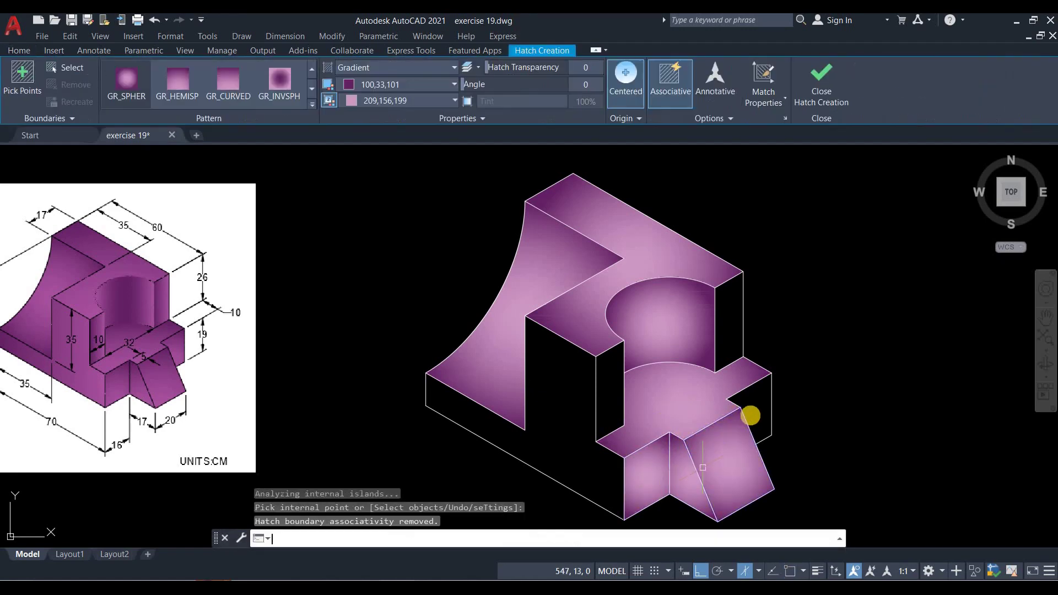
key("Return")
key("Return")
key("Return")
key("Return")
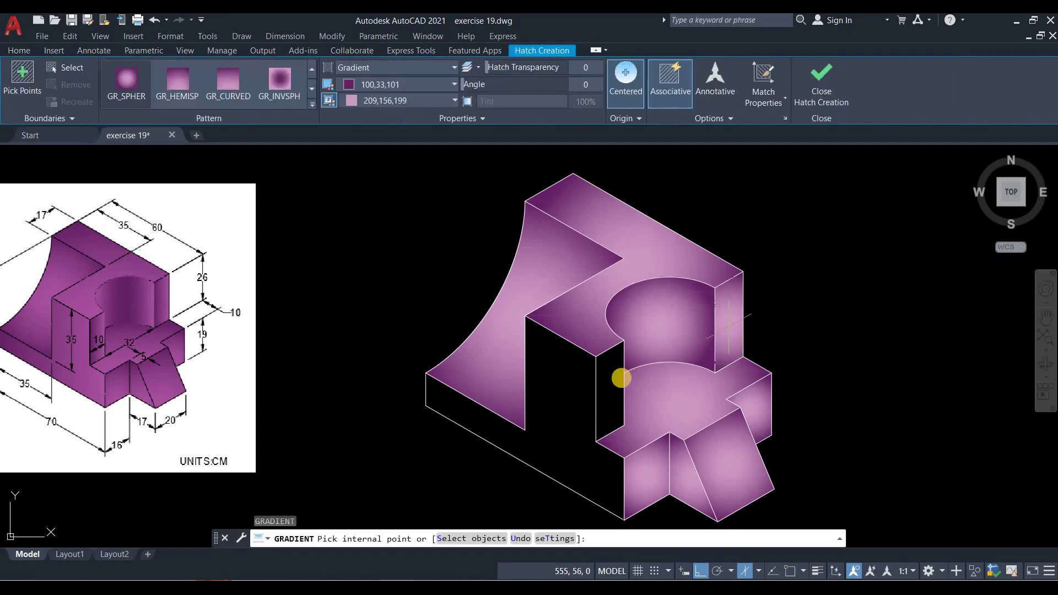
key("Return")
Gradient-fill the cylinder's front face, the lower-left front face and the face beside the cylinder
left_click(728, 327)
left_click(727, 335)
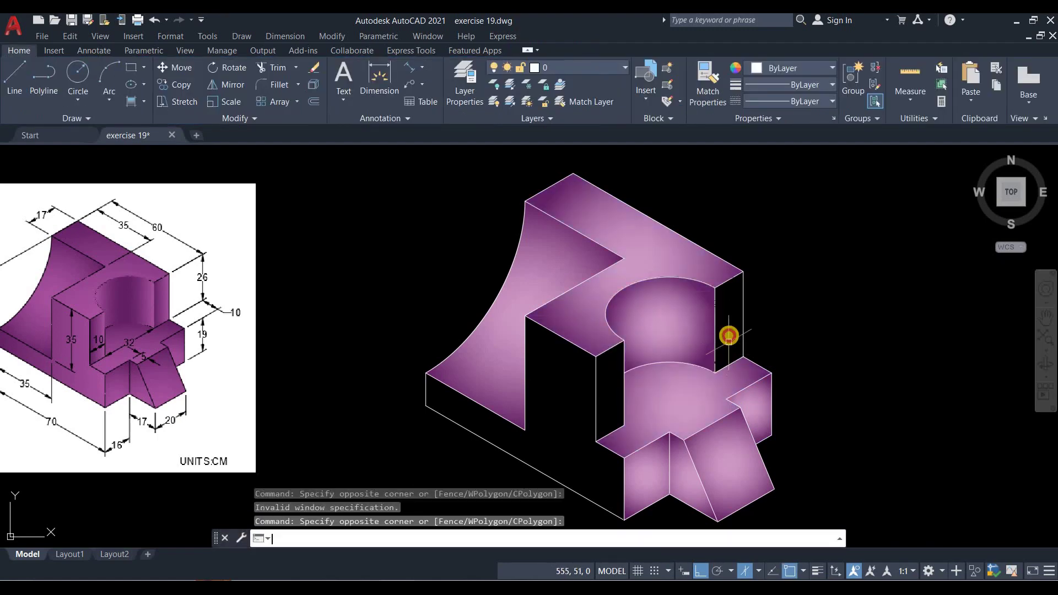
key("Return")
left_click(618, 391)
key("Return")
key("Return")
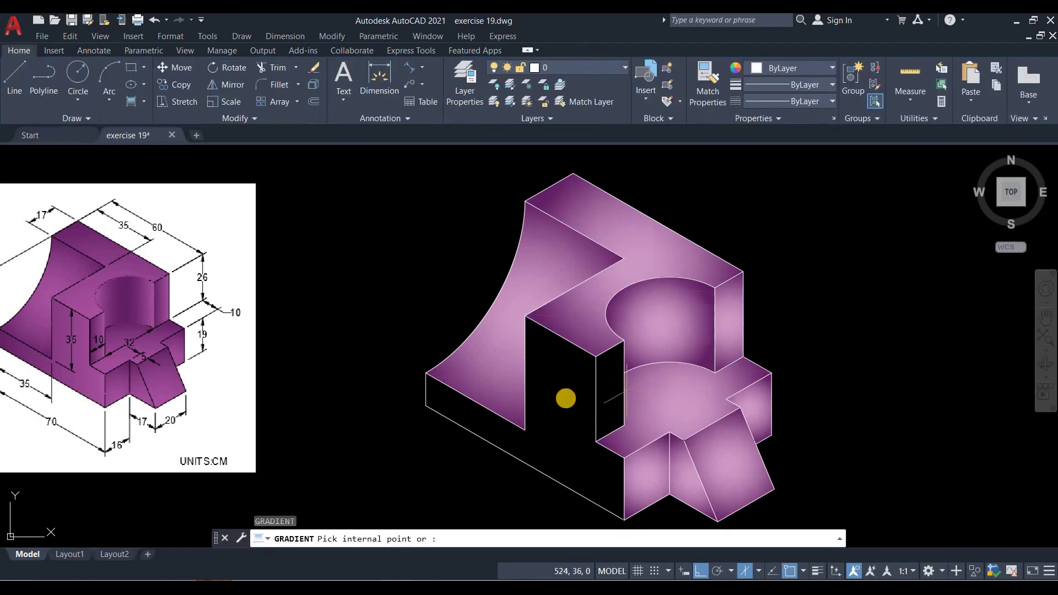
left_click(567, 396)
key("Return")
key("Return")
left_click(594, 458)
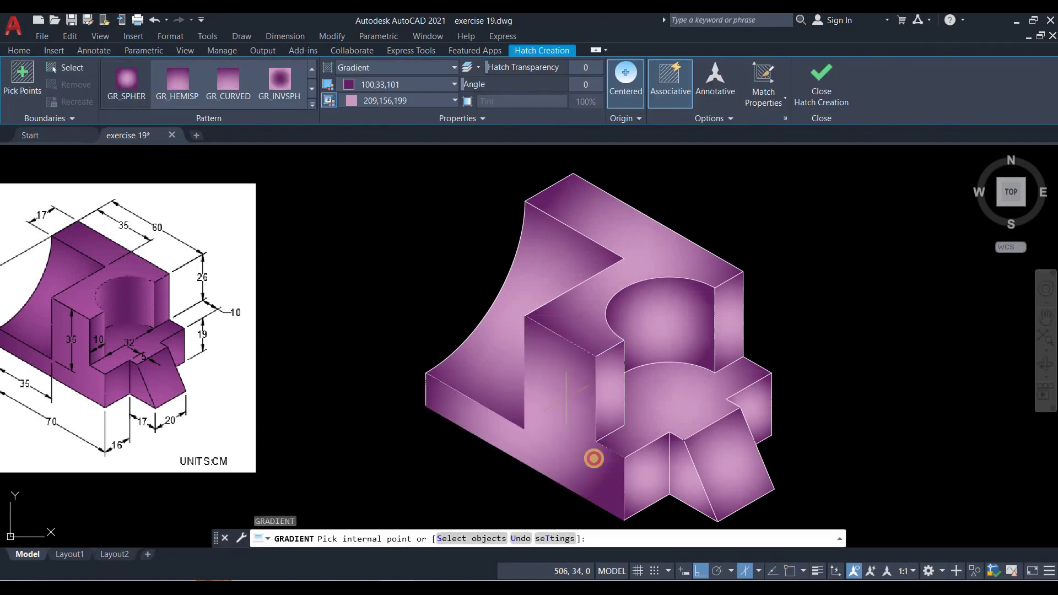
left_click(725, 368)
key("Return")
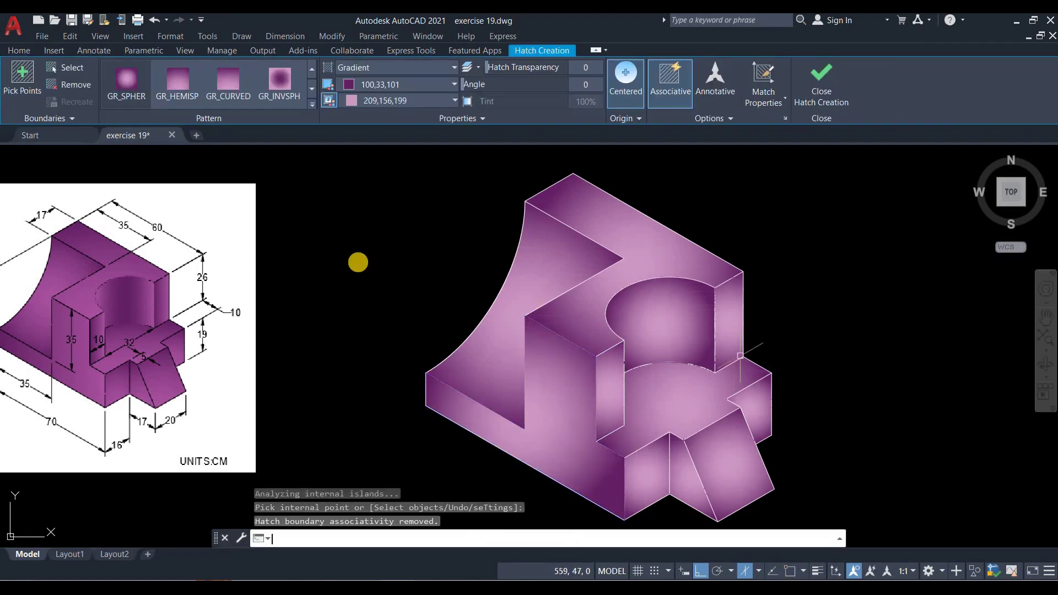
Recenter the model and reference image, then select the side-face gradient hatch
scroll(390, 260, "down", 3)
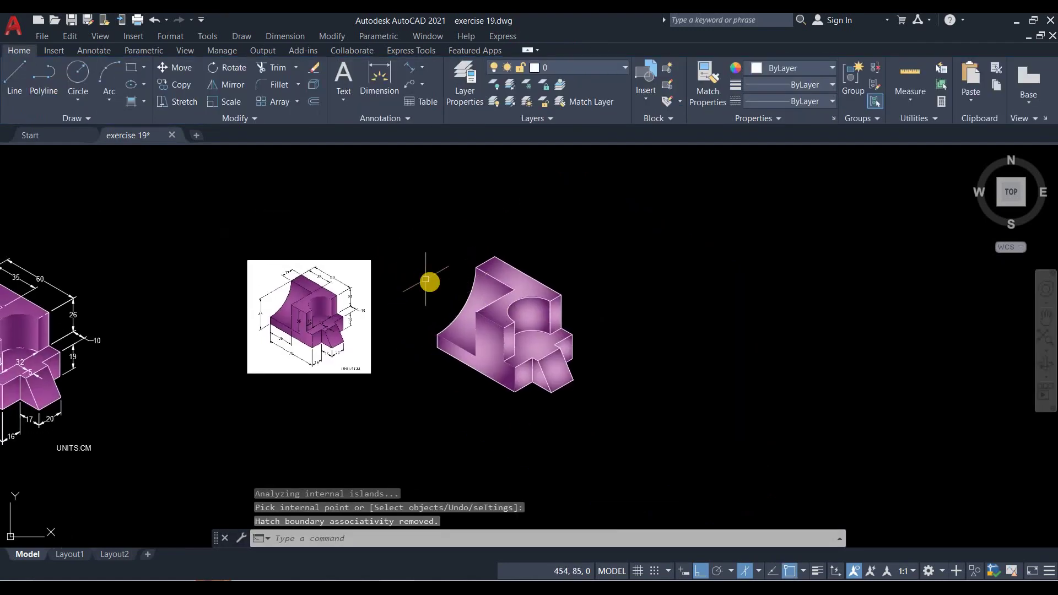
scroll(427, 281, "up", 1)
middle_click_drag(420, 289, 432, 305)
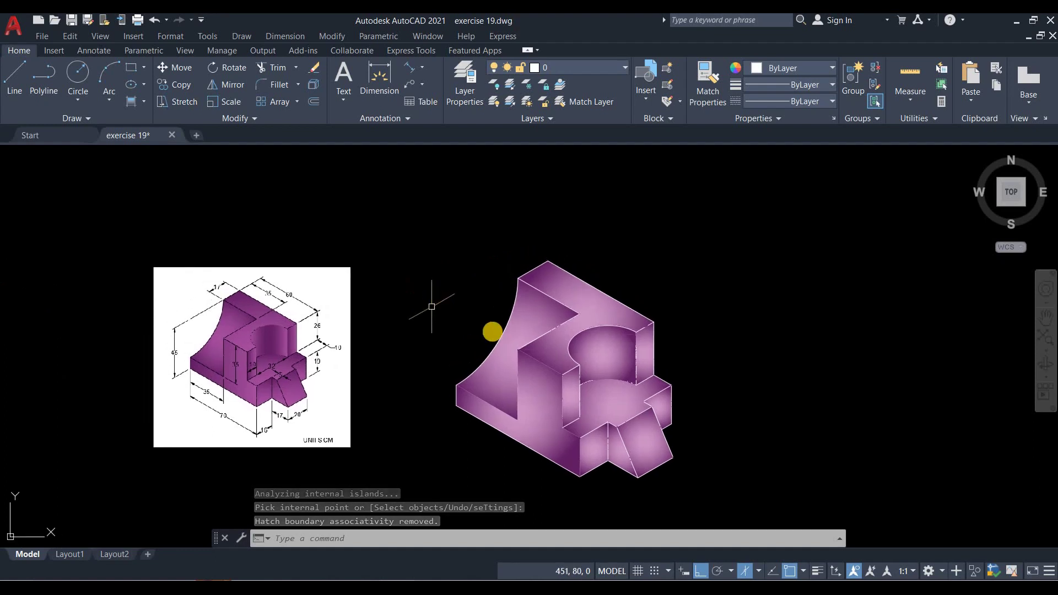
scroll(562, 451, "up", 2)
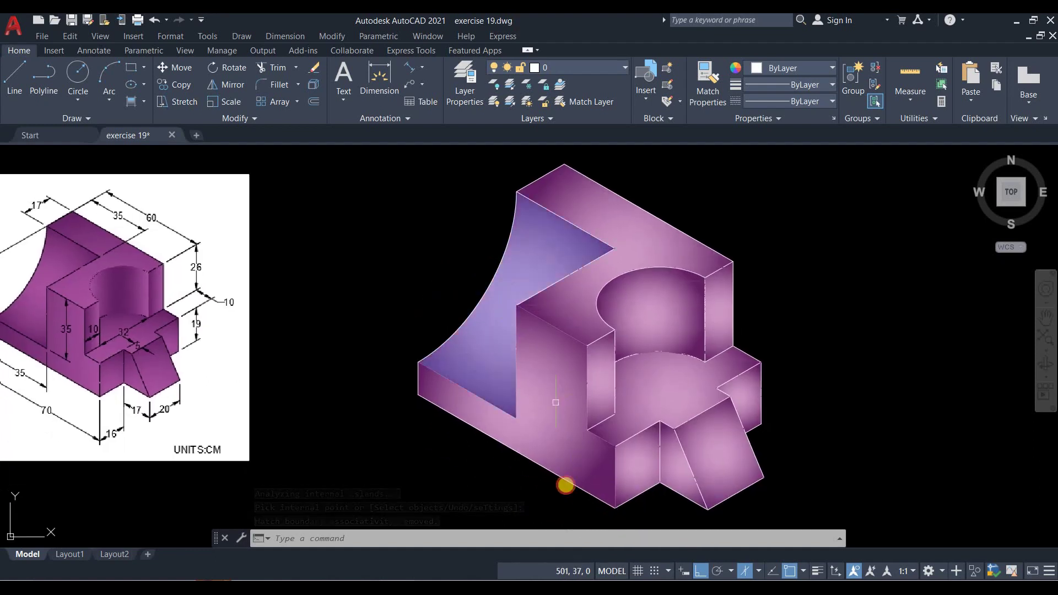
left_click(583, 459)
left_click(542, 418)
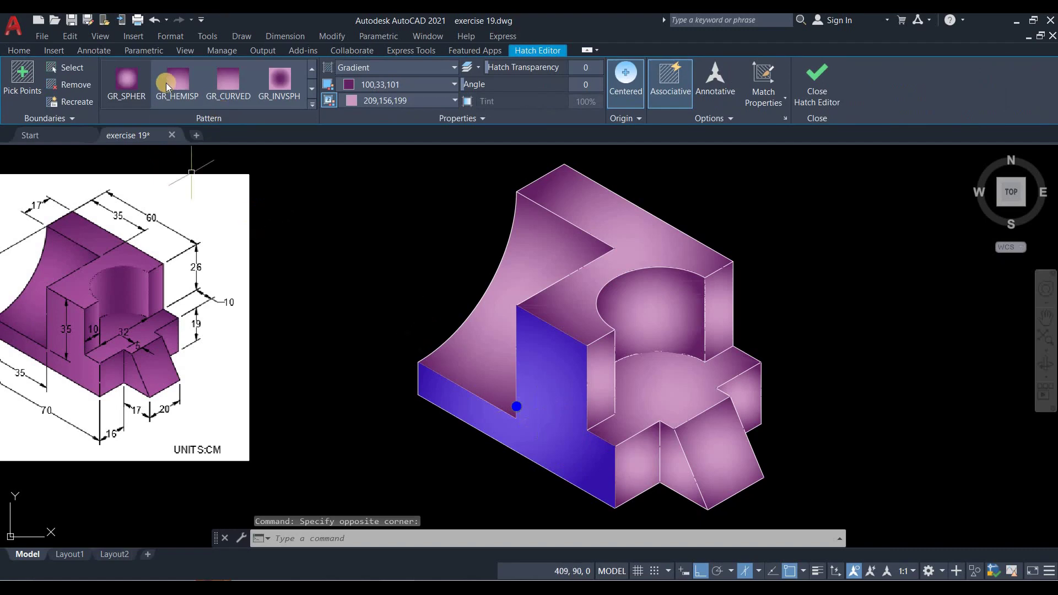
Change the side-face hatch to the GR_INVCUR gradient pattern
left_click(167, 82)
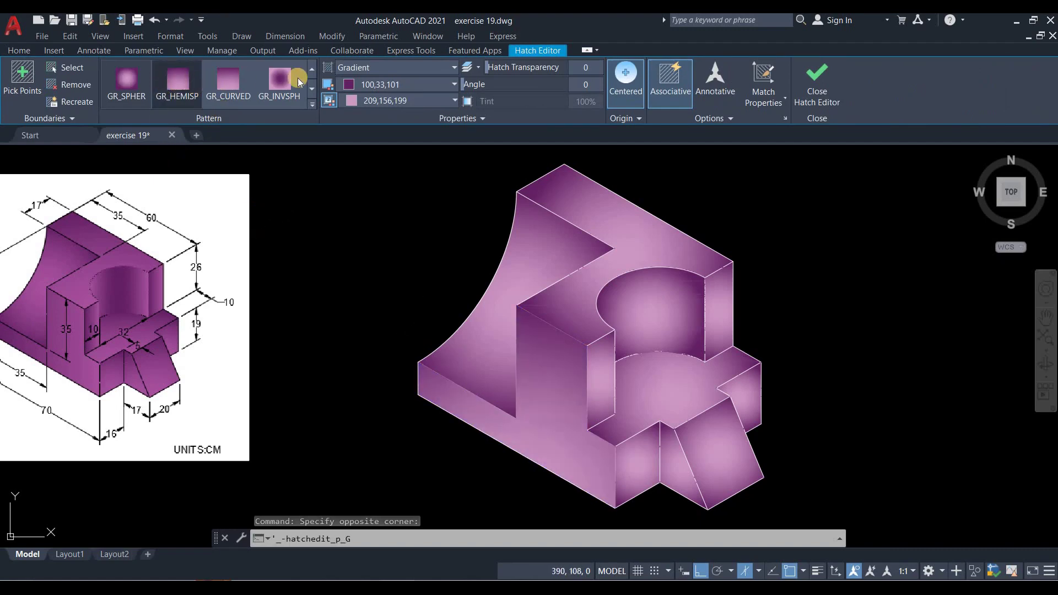
left_click(311, 82)
left_click(190, 86)
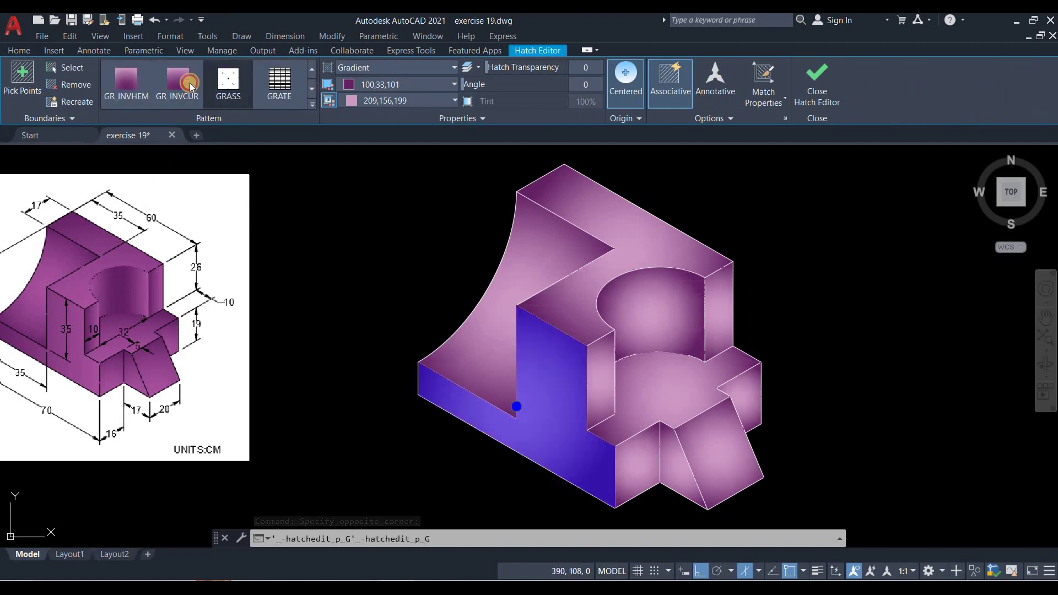
key("Escape")
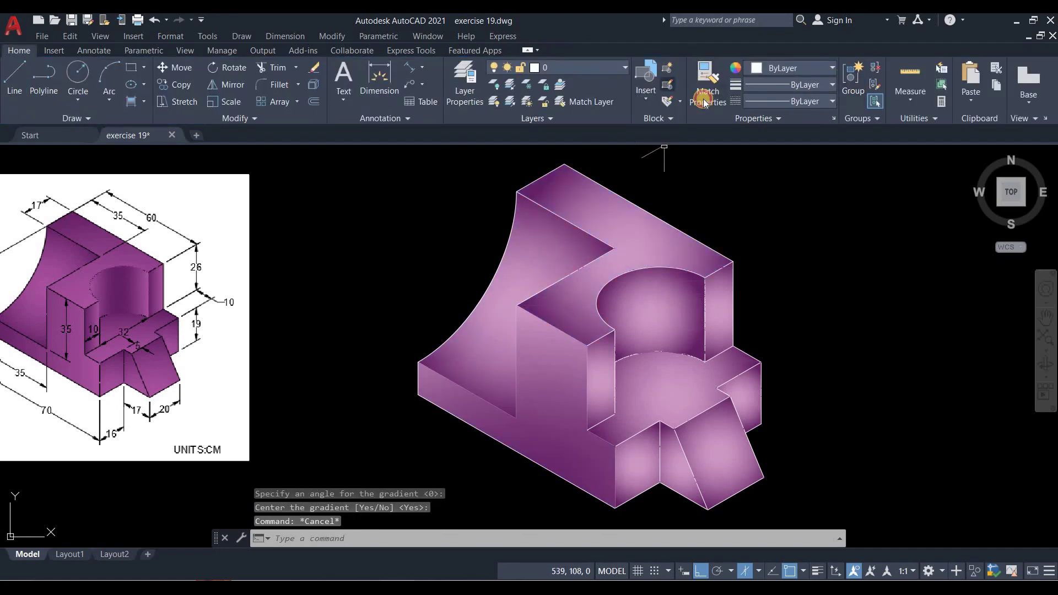
Match the side-face hatch properties onto the slanted, right and small step faces
left_click(705, 102)
left_click(559, 379)
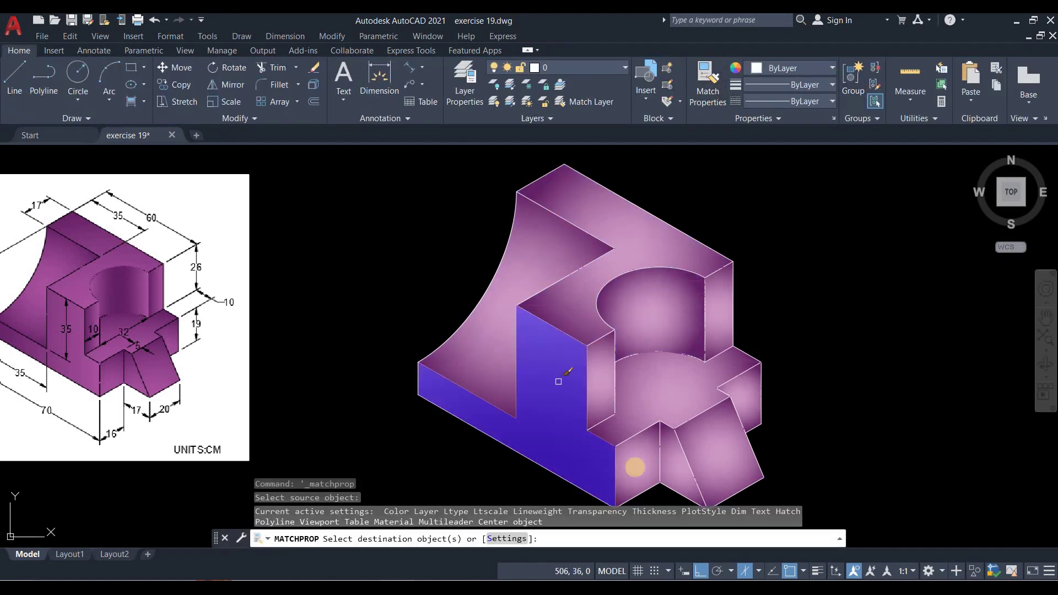
left_click(673, 467)
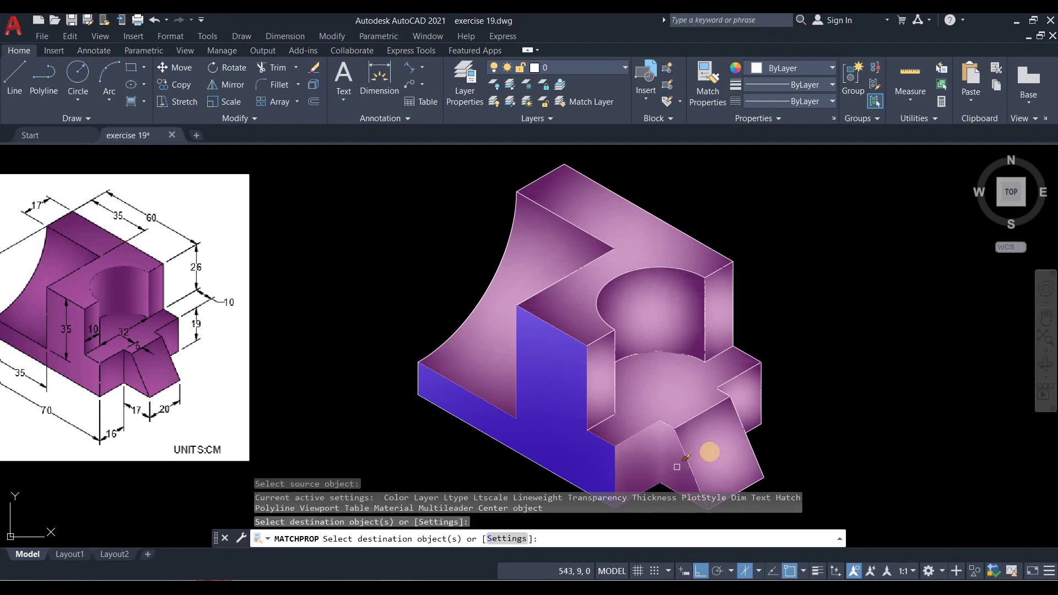
left_click(677, 466)
left_click(738, 402)
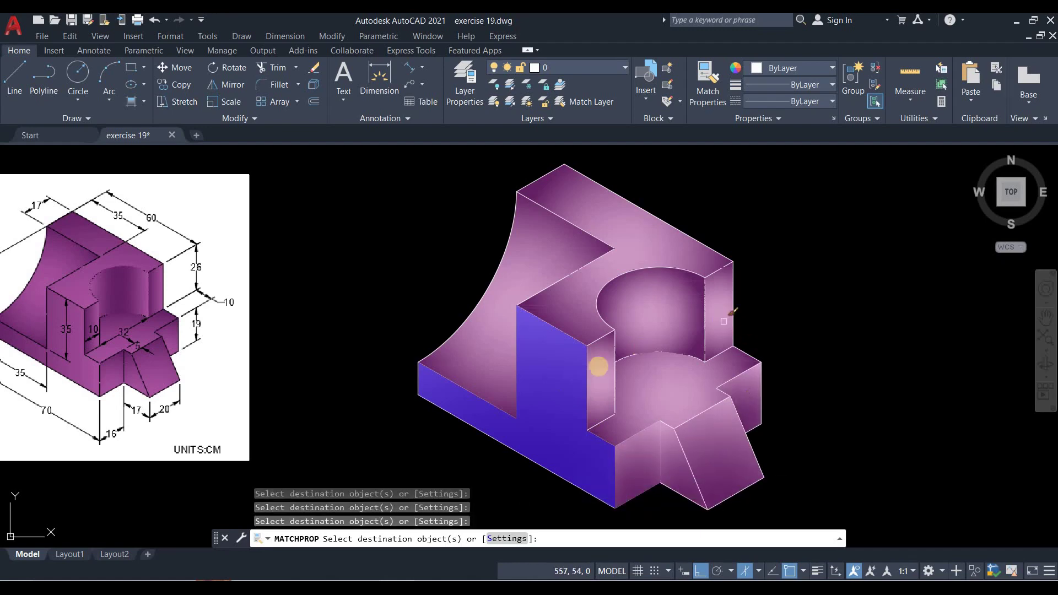
left_click(603, 359)
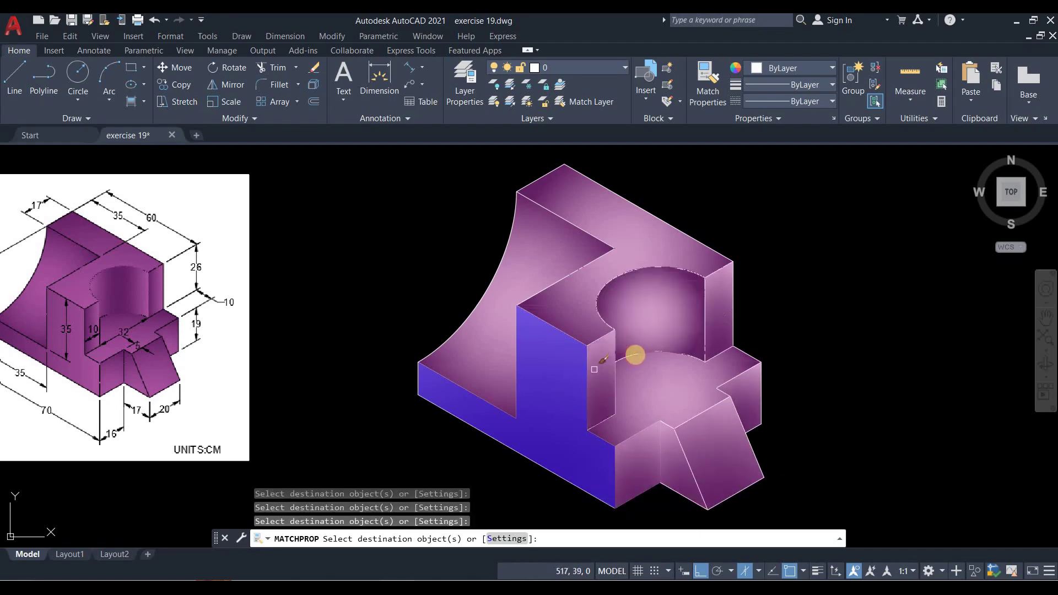
right_click(793, 366)
key("Return")
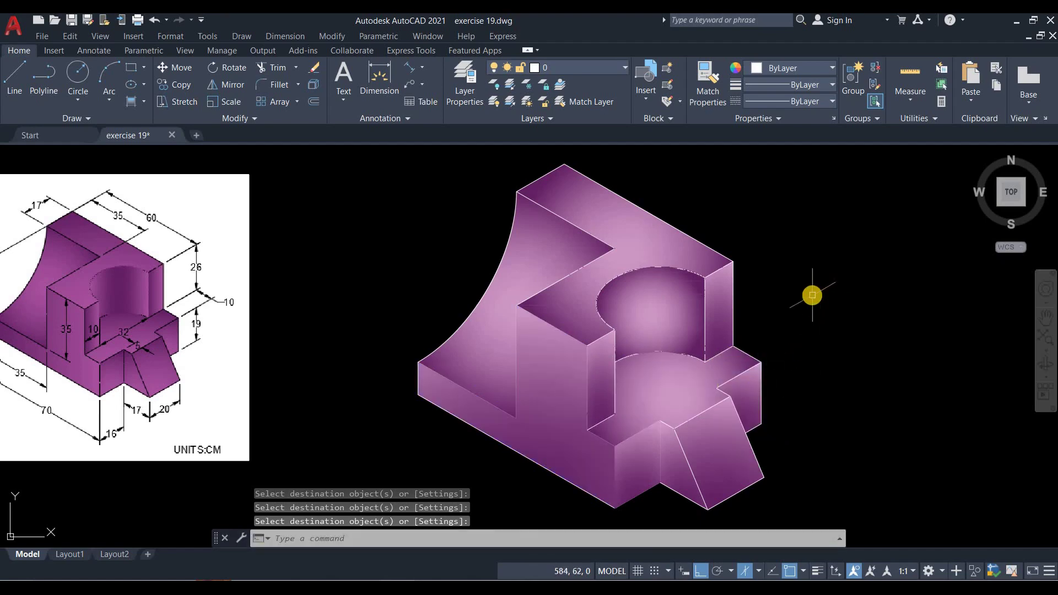
Shift the view left and regenerate the drawing with RE
scroll(812, 295, "down", 2)
mouse_move(812, 295)
middle_mouse_down()
mouse_move(779, 295)
mouse_move(755, 324)
middle_mouse_up()
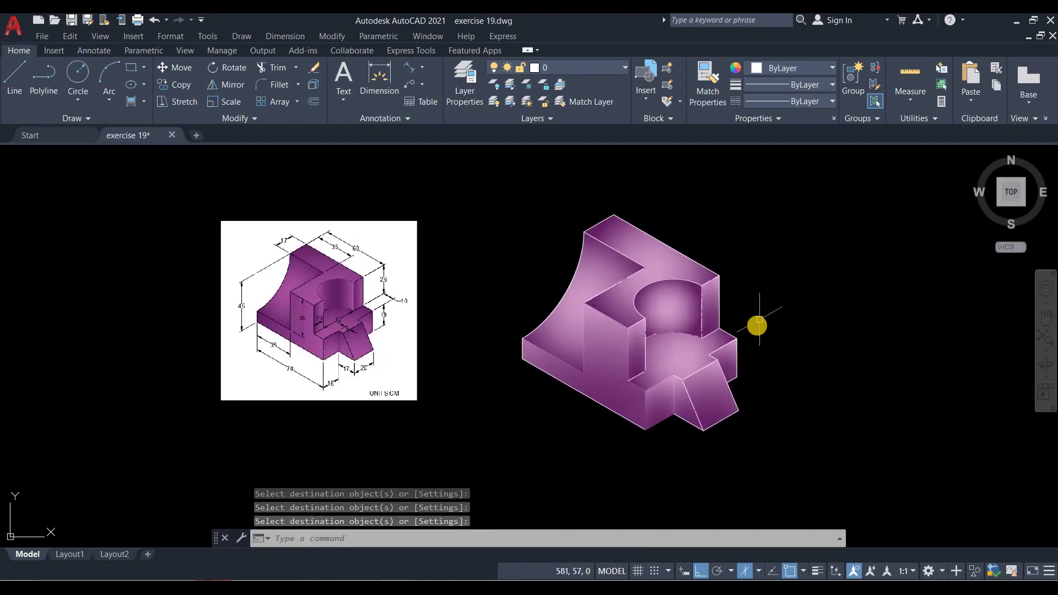
scroll(757, 325, "up", 2)
type("RE")
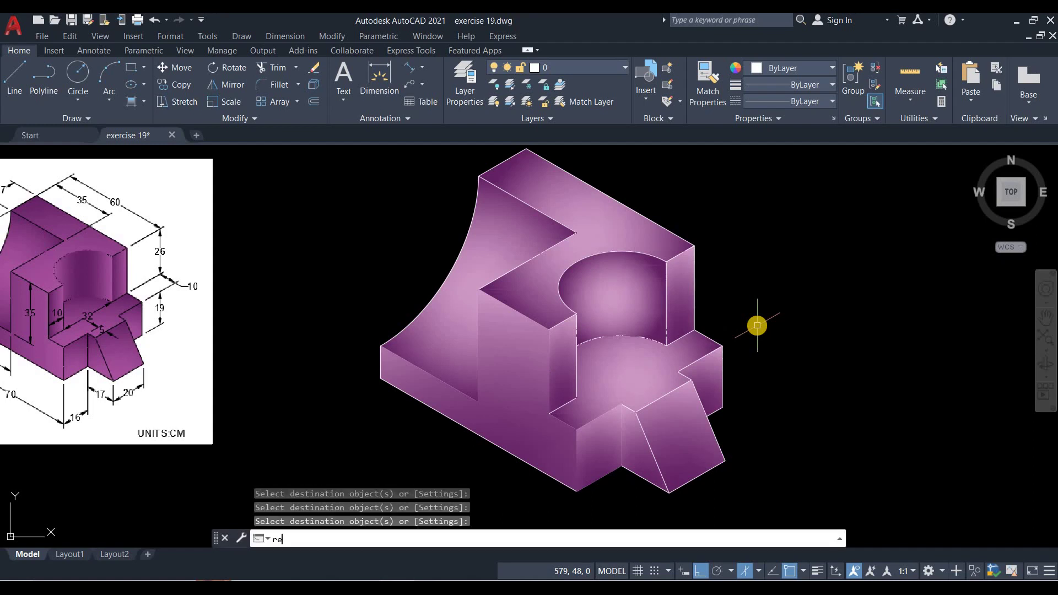
key("Return")
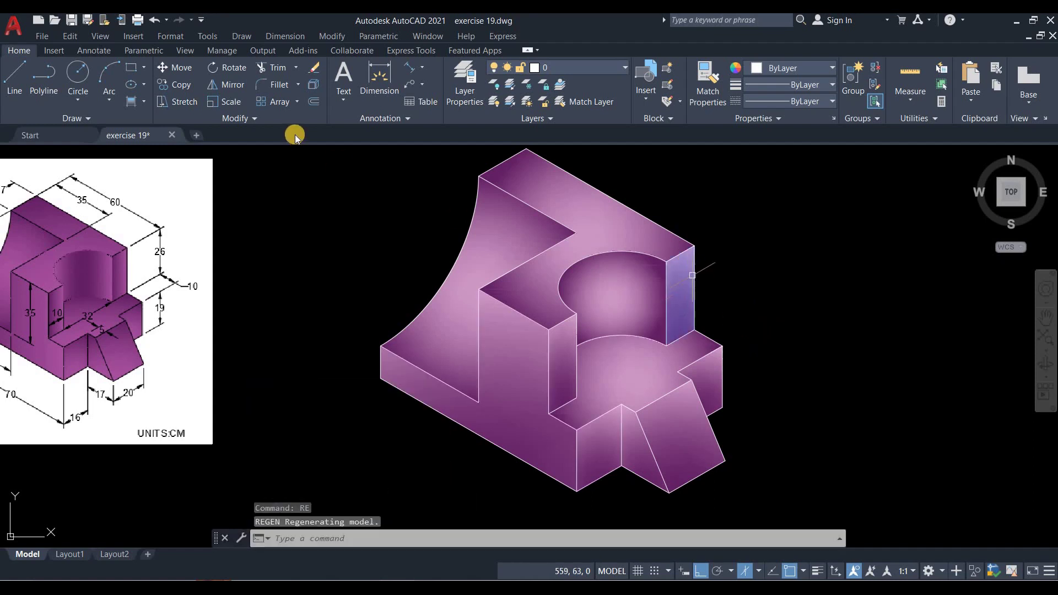
Add aligned dimensions 16 and 20 along the block's bottom edges
left_click(412, 71)
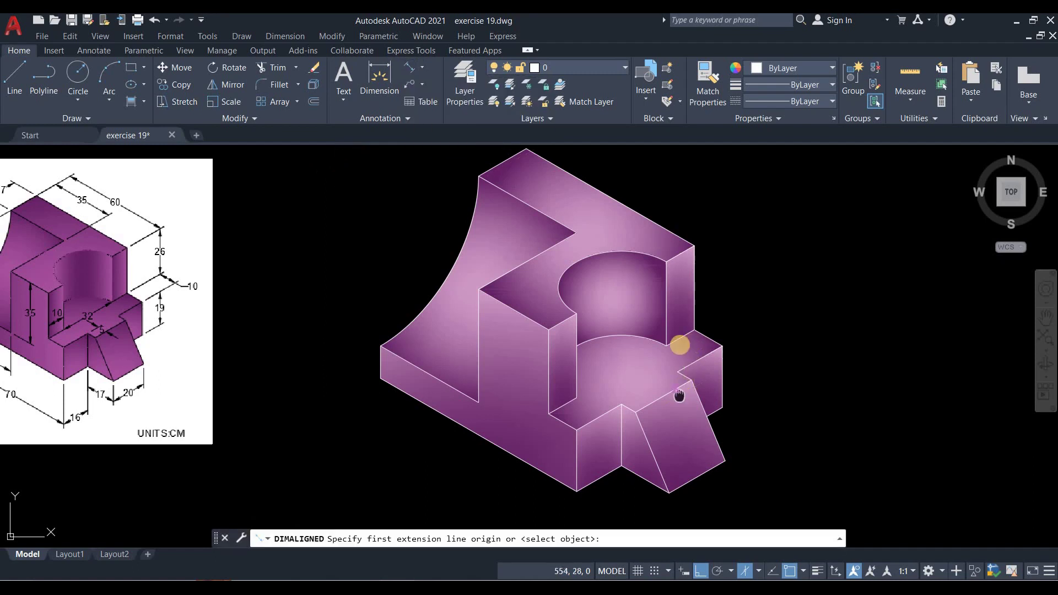
middle_click_drag(679, 395, 691, 343)
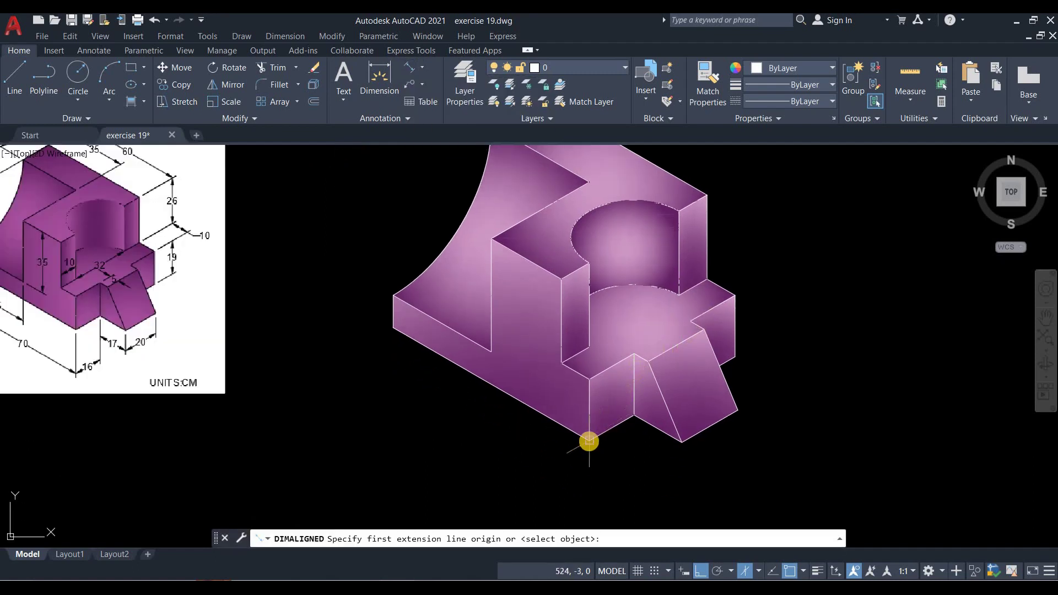
left_click(589, 441)
left_click(640, 441)
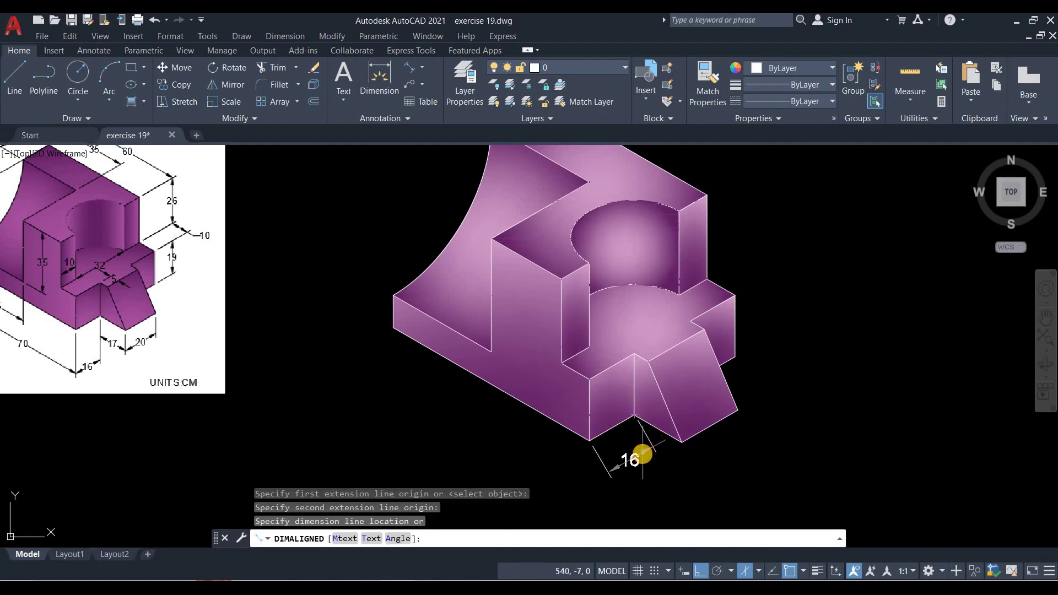
left_click(642, 453)
key("Return")
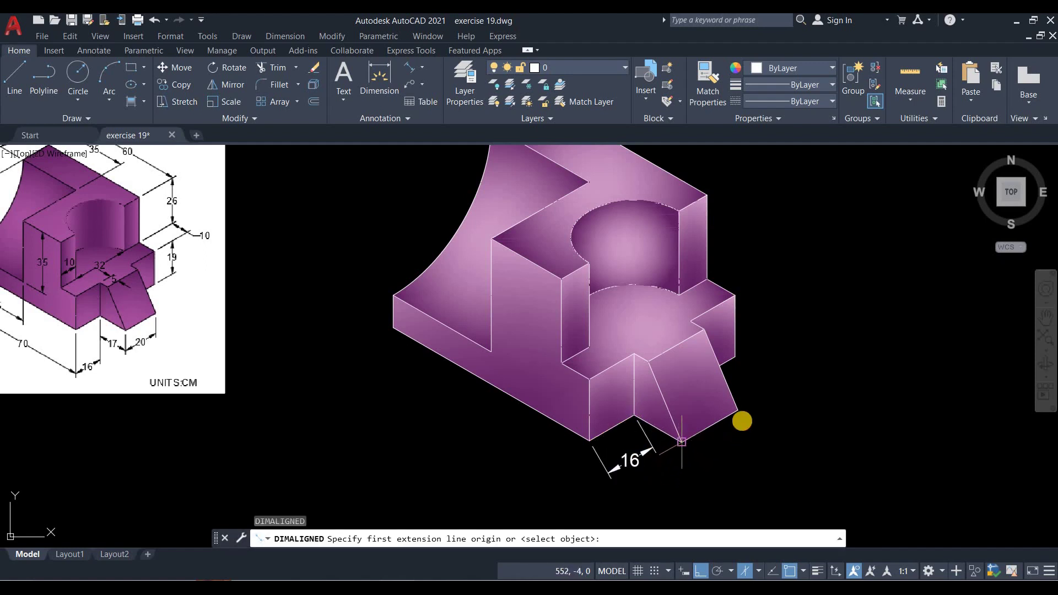
left_click(737, 411)
left_click(682, 442)
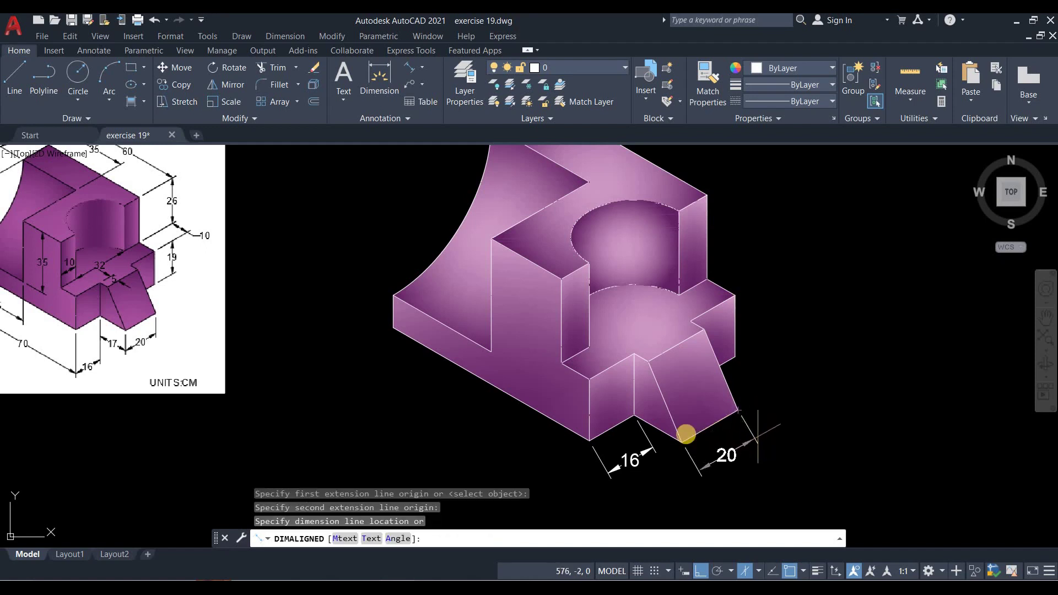
left_click(686, 434)
key("Return")
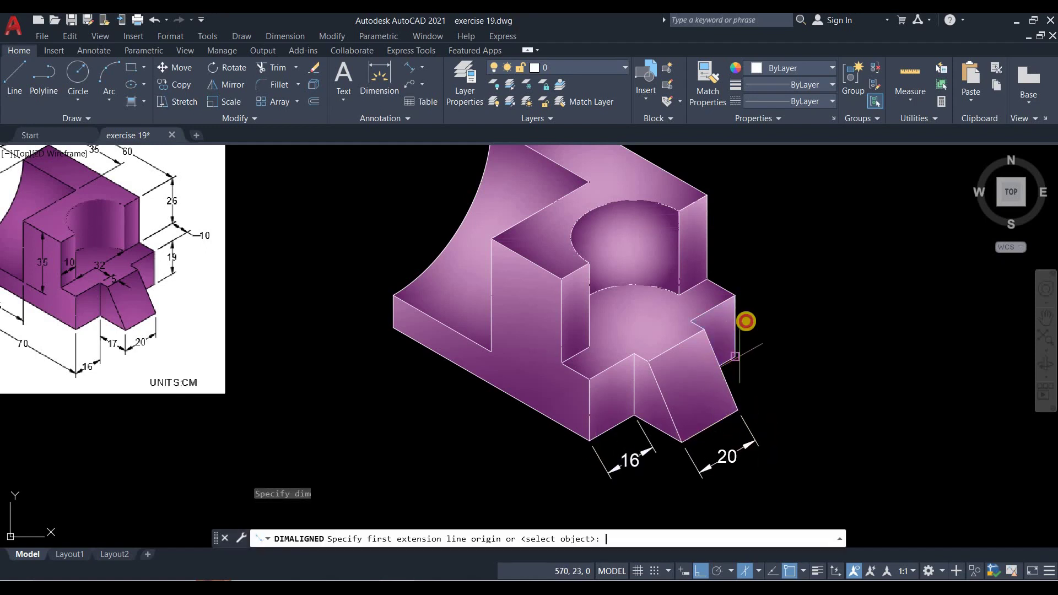
Dimension the right vertical edge as 19 and the short top edge as 10
left_click(735, 357)
left_click(735, 296)
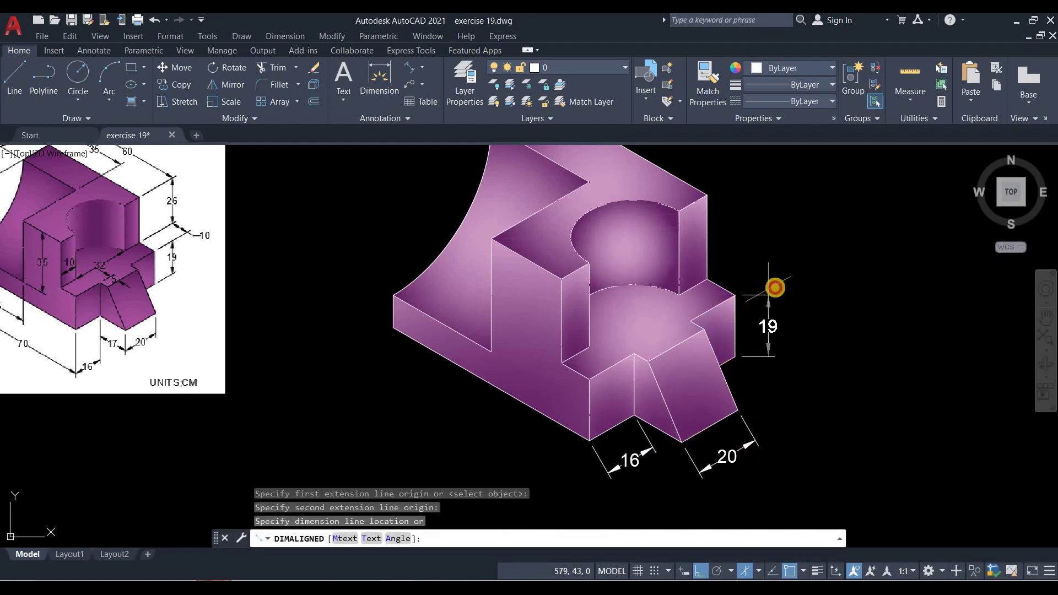
left_click(775, 287)
key("Return")
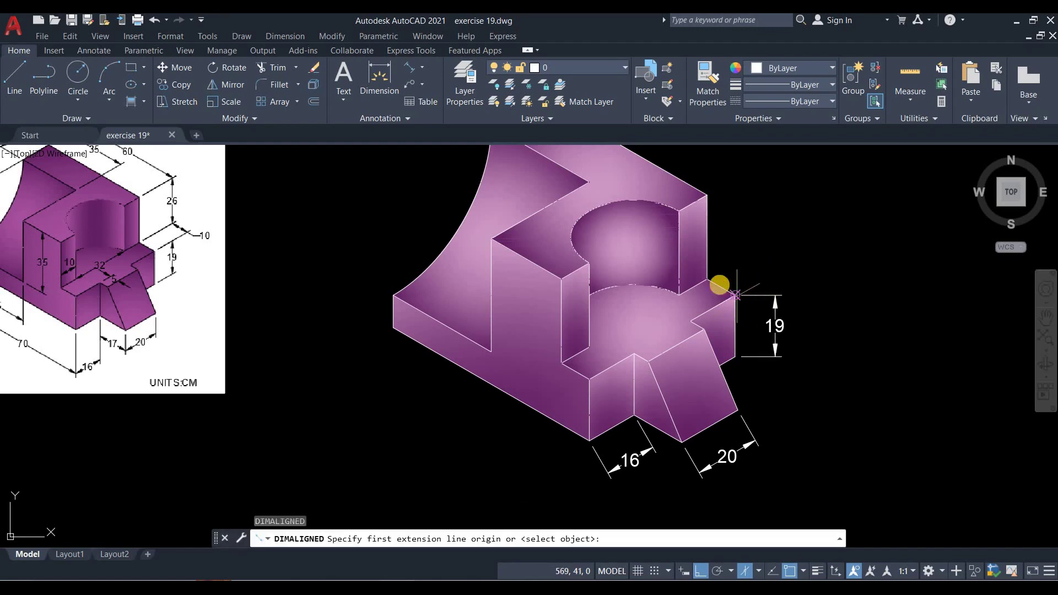
left_click(707, 280)
left_click(735, 296)
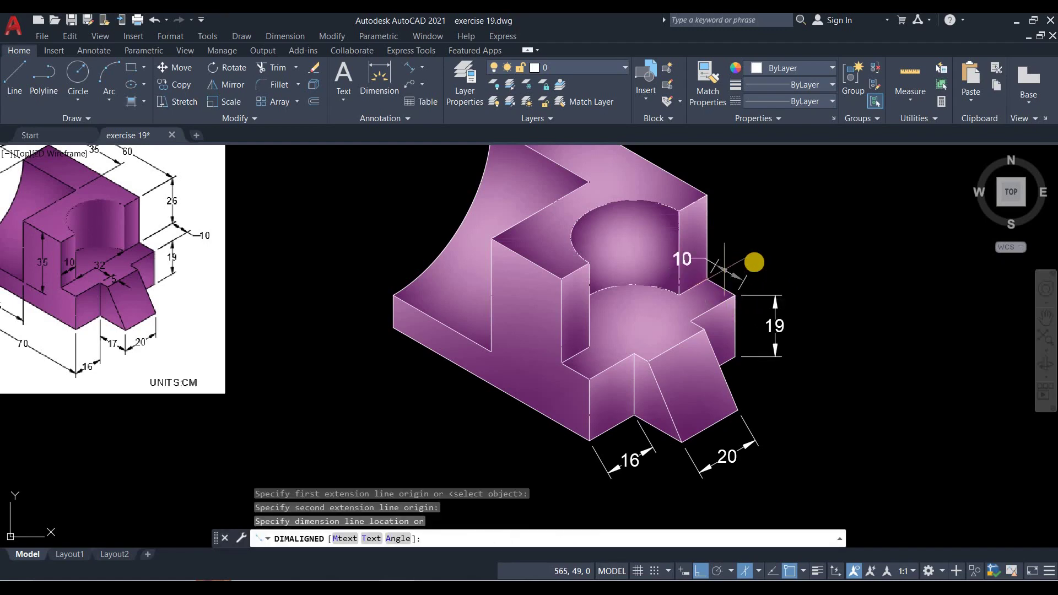
left_click(752, 257)
middle_click_drag(764, 224, 788, 271)
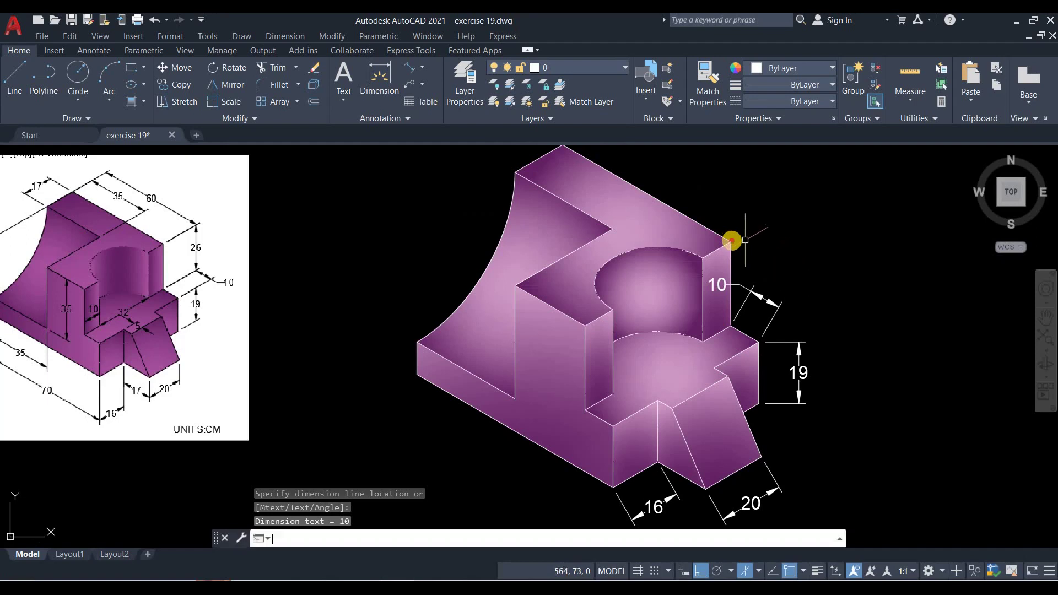
Dimension the long top edge as 60 and begin the 70 dimension on the bottom edge
key("Return")
left_click(579, 206)
middle_click_drag(571, 194, 579, 210)
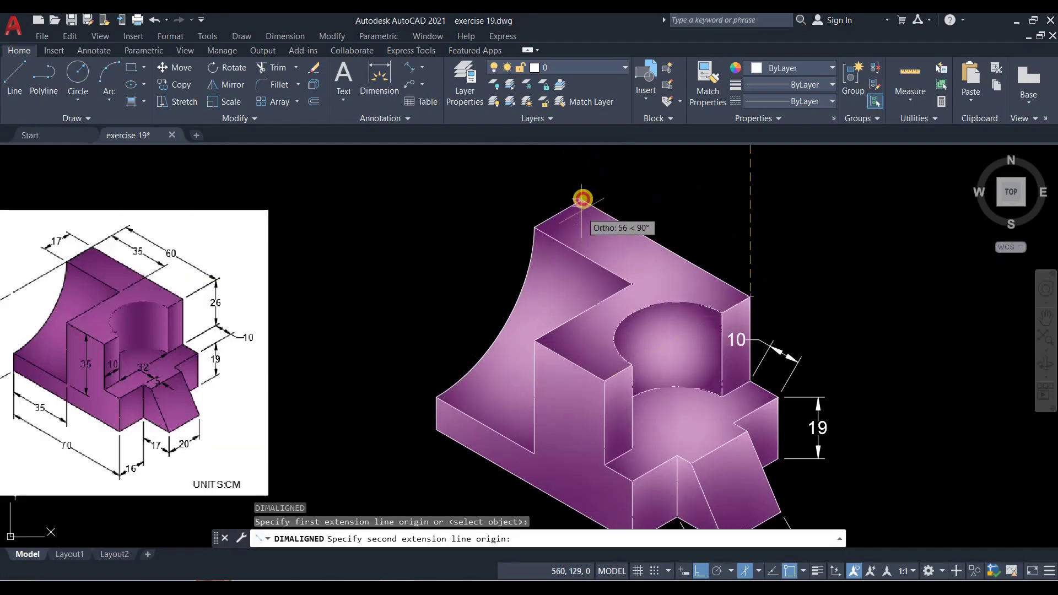
left_click(580, 201)
left_click(652, 194)
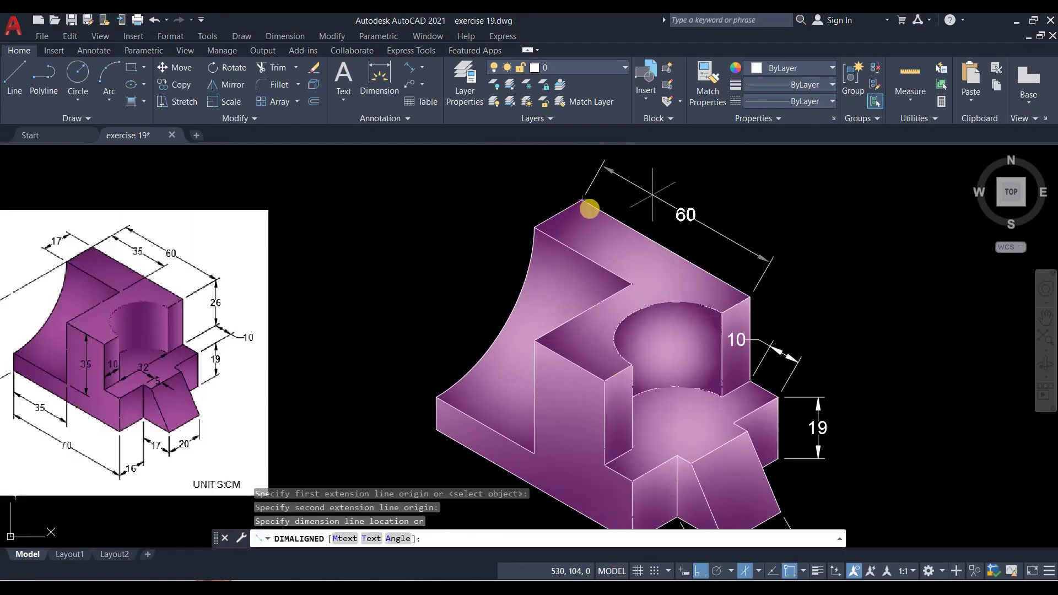
scroll(532, 383, "down", 2)
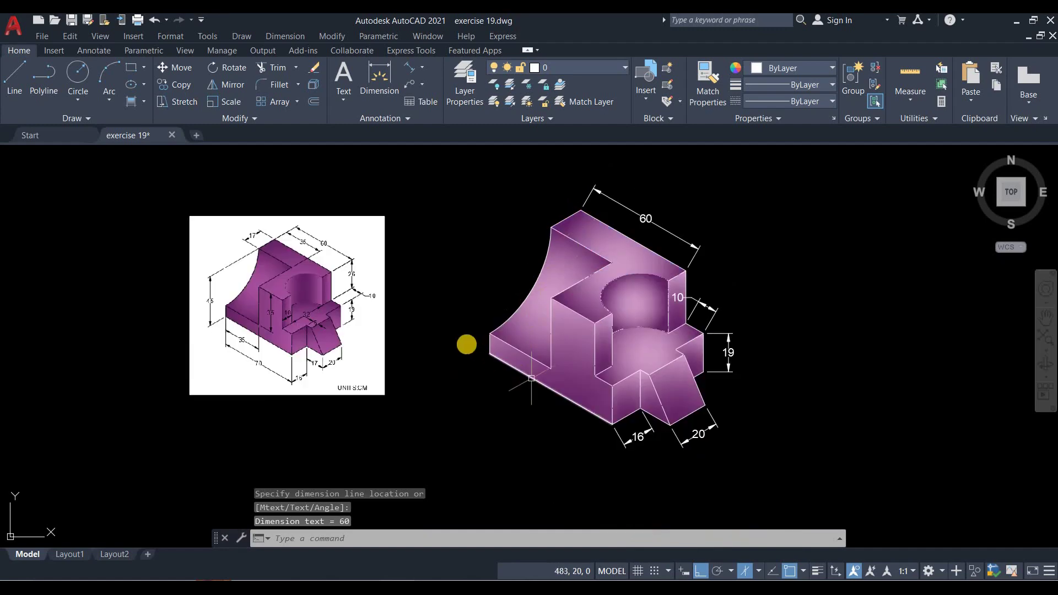
scroll(463, 339, "up", 2)
key("Return")
left_click(656, 441)
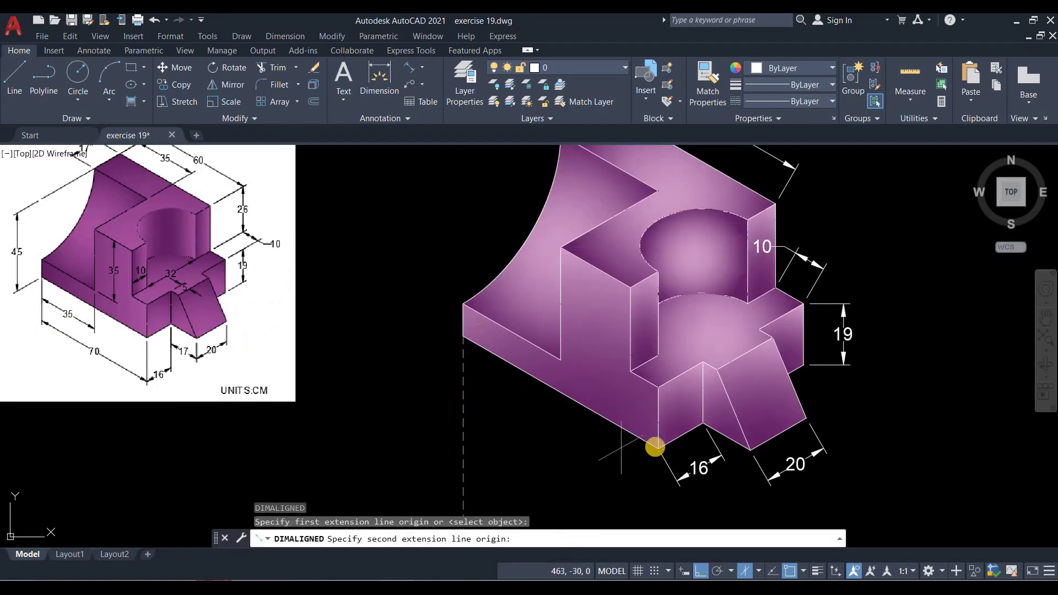
left_click(651, 443)
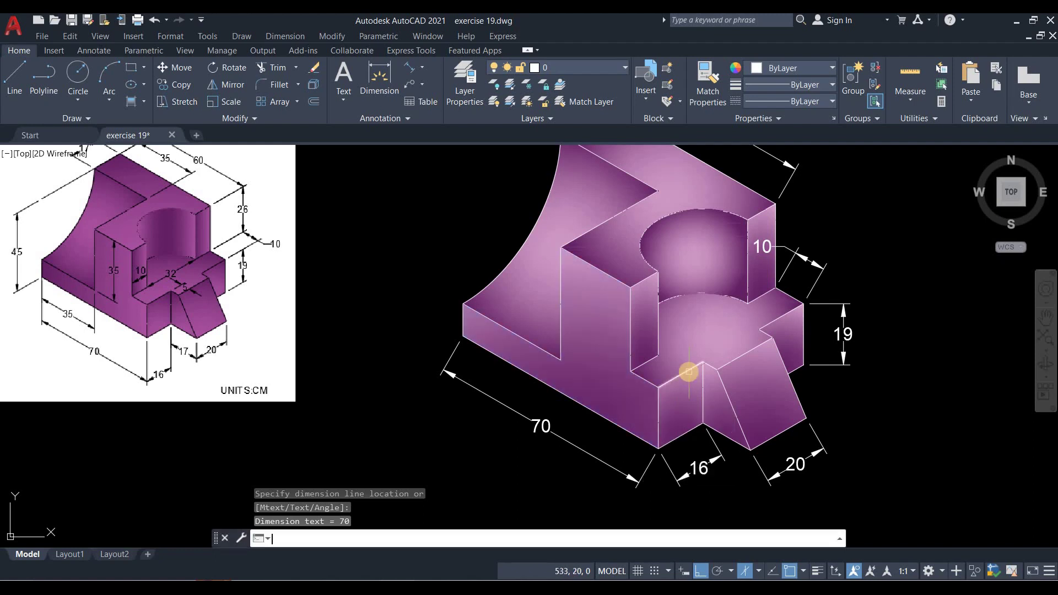
Oblique the 70 dimension to follow an isometric edge
type("edi")
key("Return")
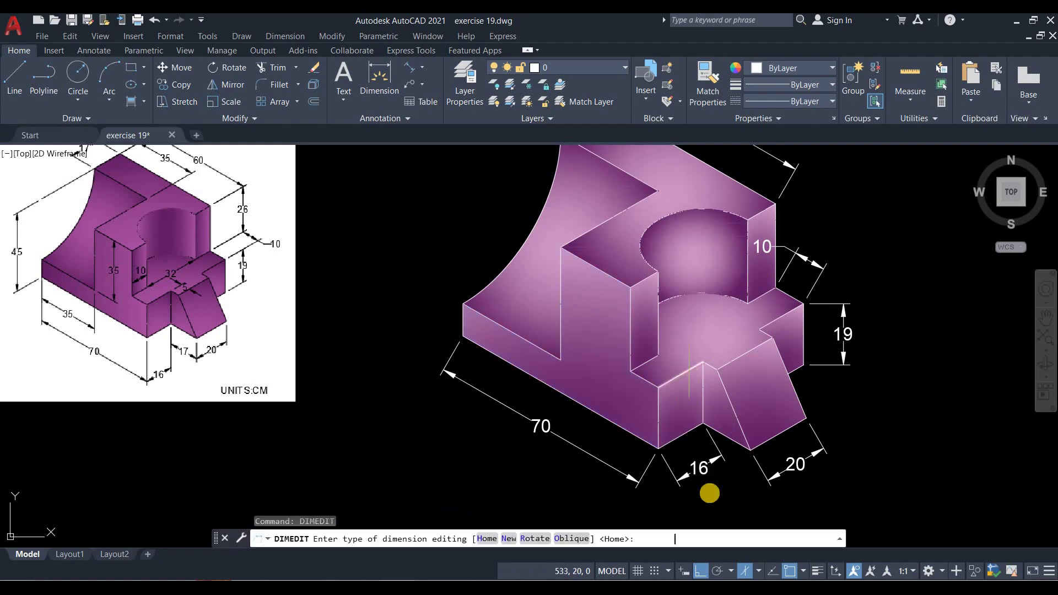
left_click(572, 535)
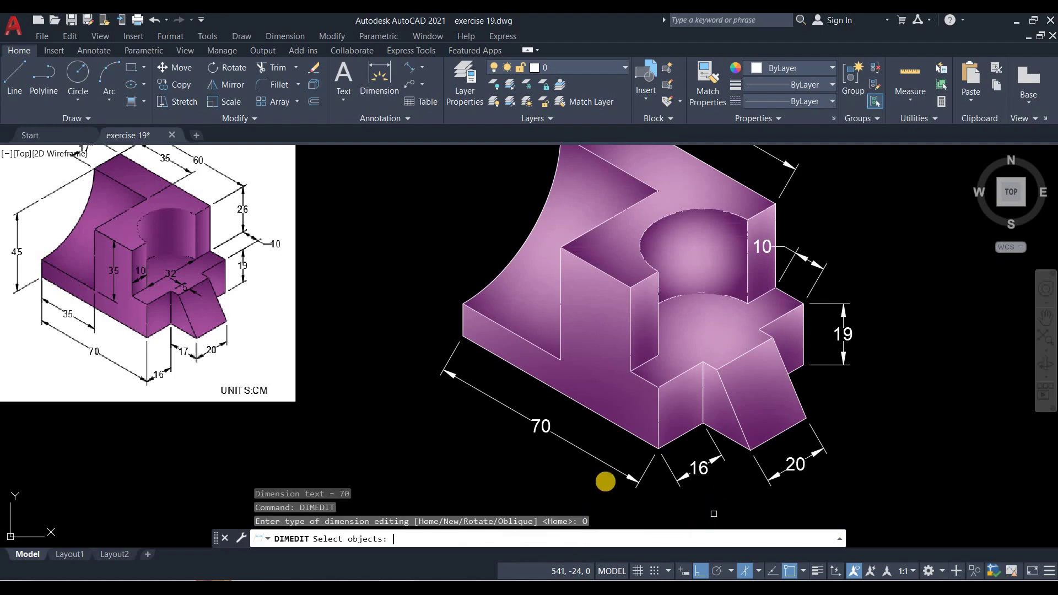
left_click(620, 474)
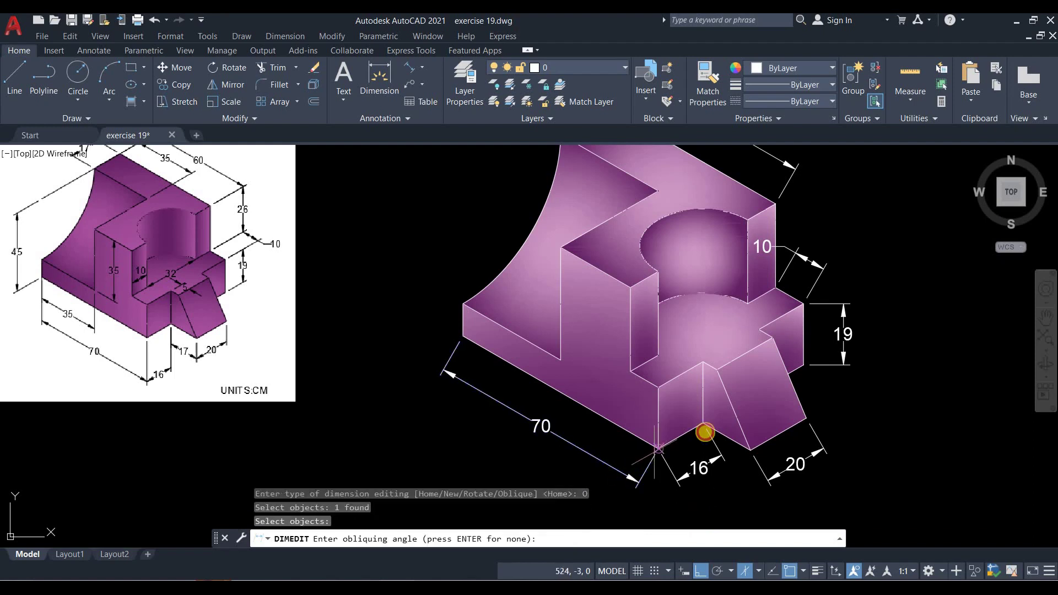
key("Return")
left_click(703, 427)
left_click(720, 447)
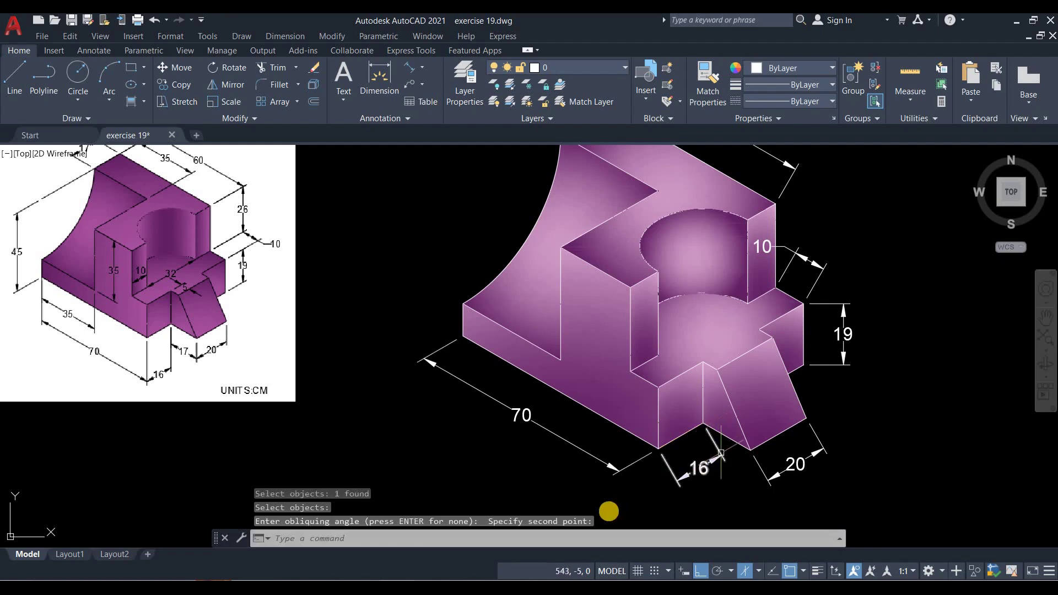
Oblique the 16 and 20 dimensions along the isometric direction
key("Return")
type("o")
key("Return")
left_click(673, 478)
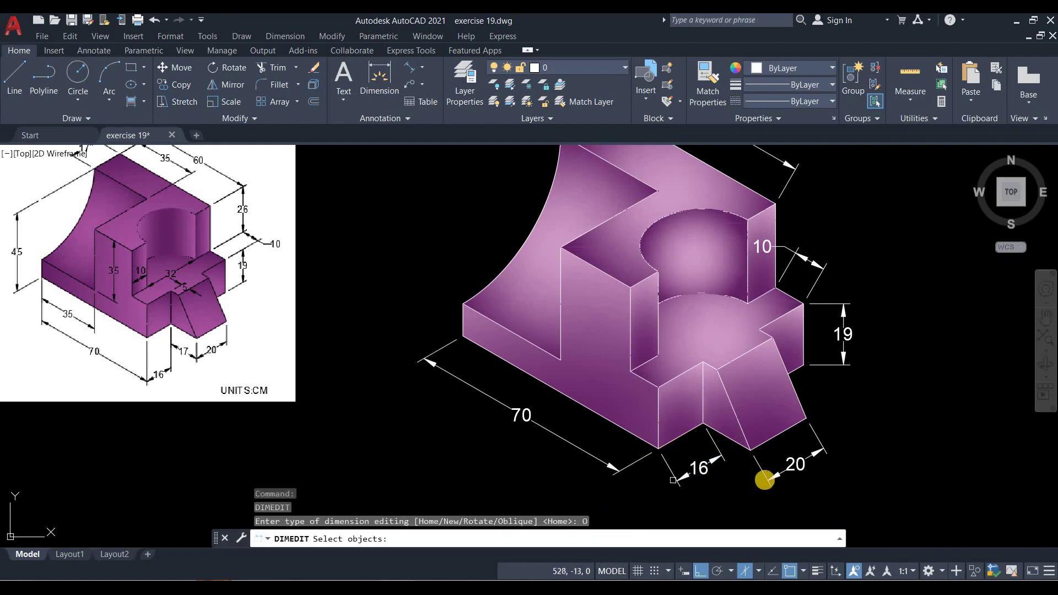
left_click(791, 463)
key("Return")
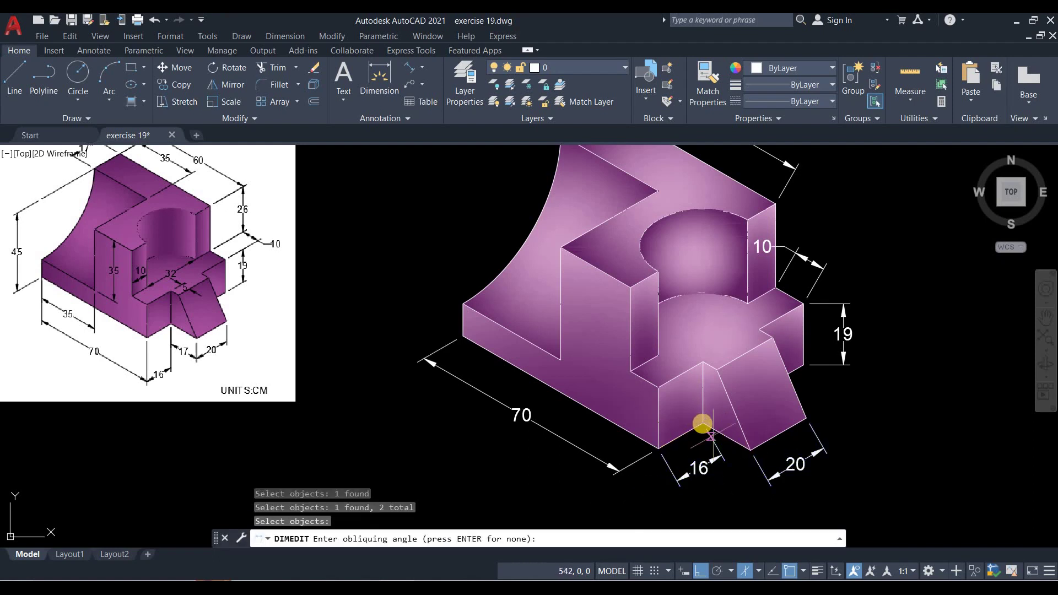
left_click(702, 421)
left_click(751, 441)
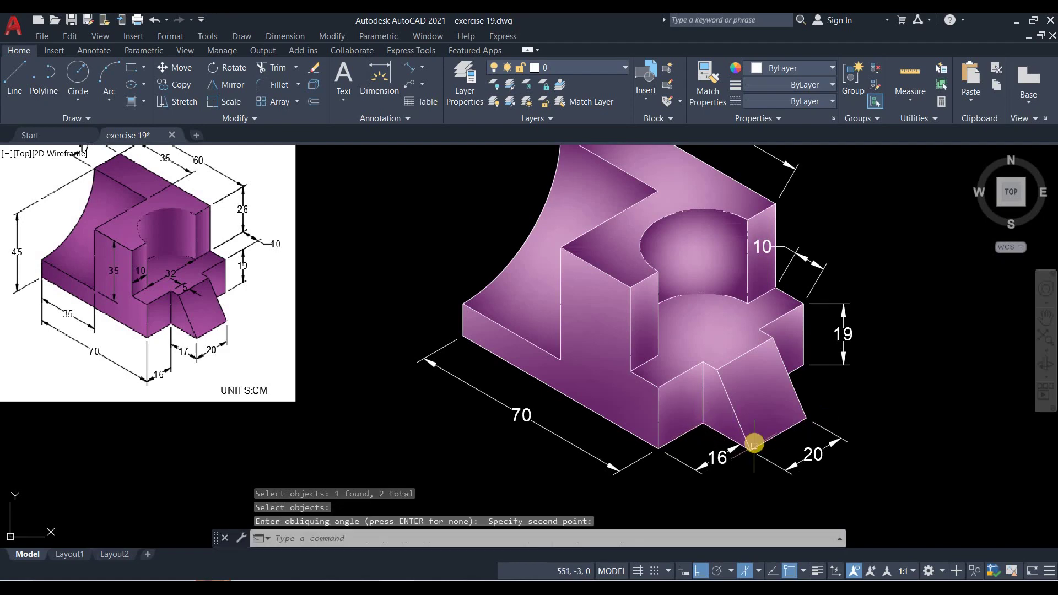
middle_click_drag(827, 420, 736, 450)
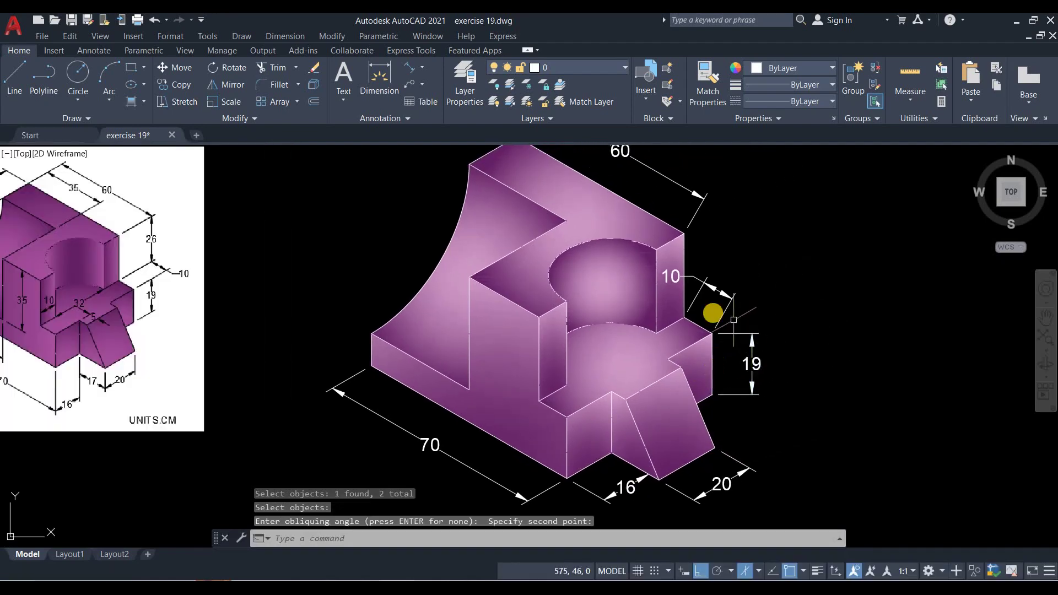
Oblique the 19, 10 and 60 dimensions along the isometric direction
type("ded")
key("Return")
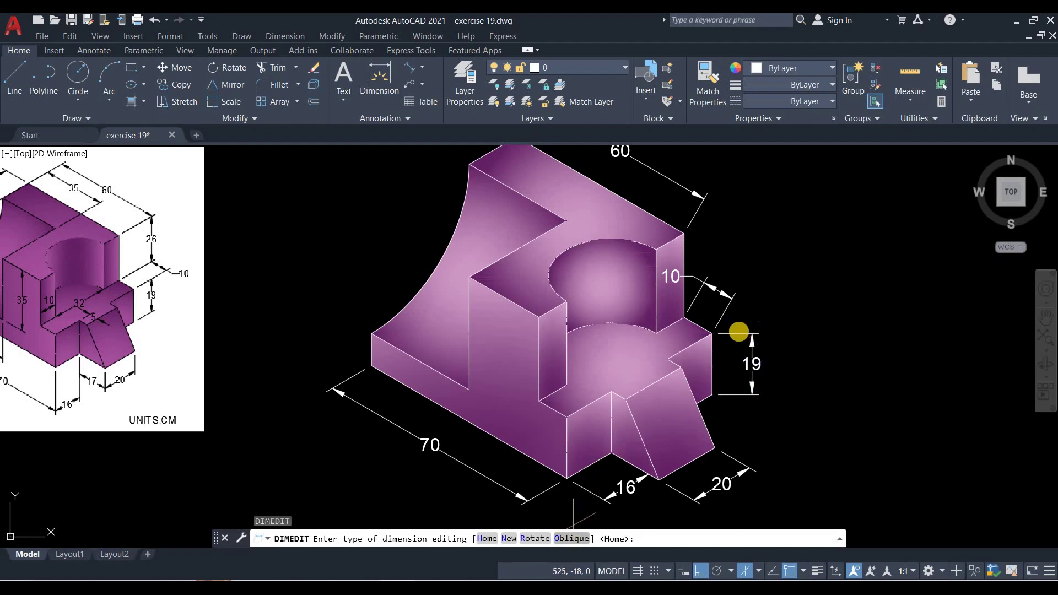
type("O")
key("Return")
left_click(737, 333)
left_click(725, 307)
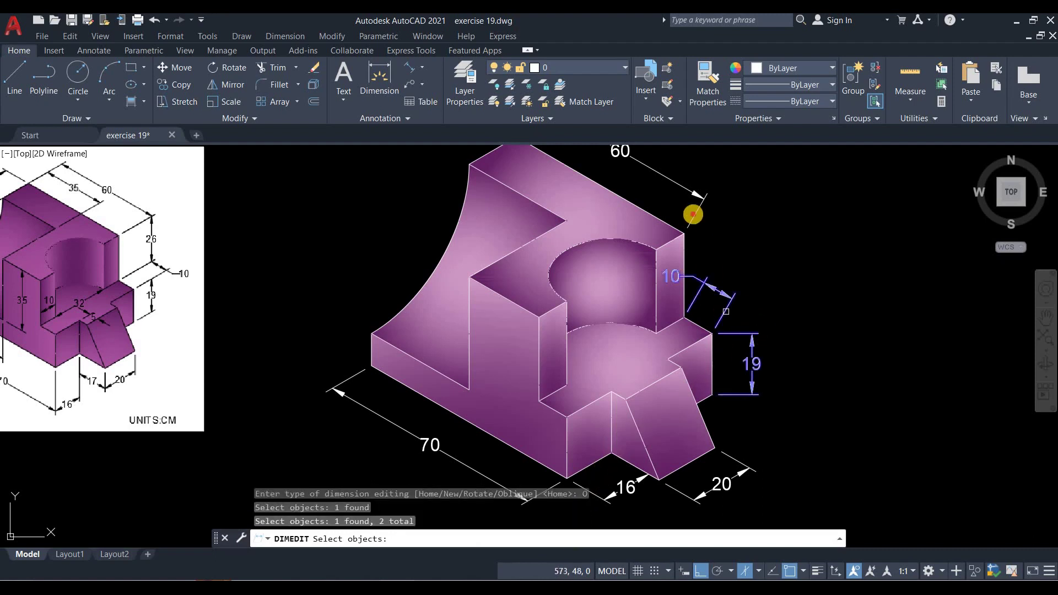
left_click(674, 366)
key("Return")
left_click(669, 359)
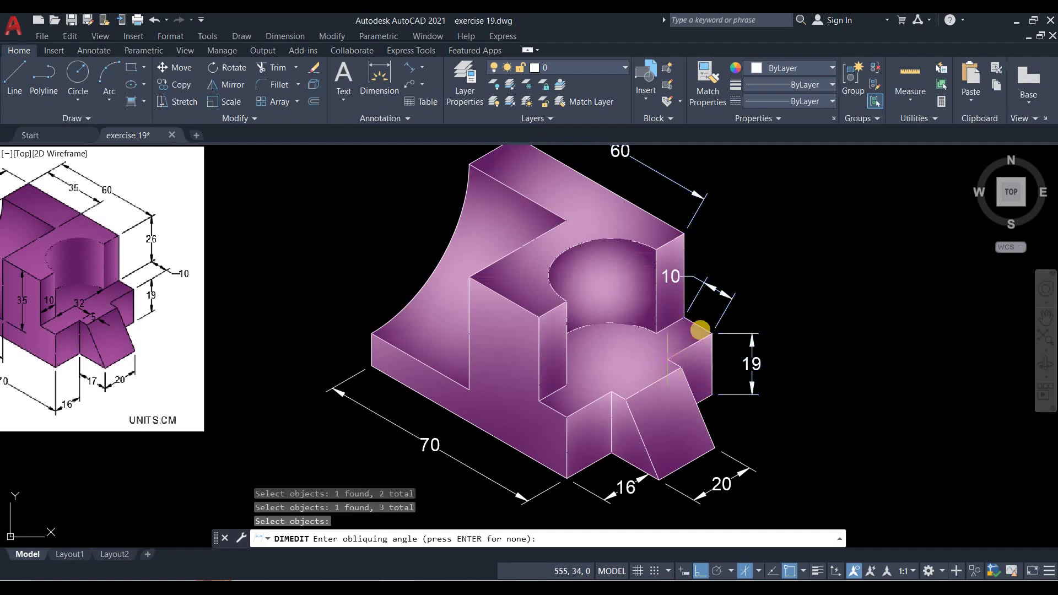
left_click(785, 344)
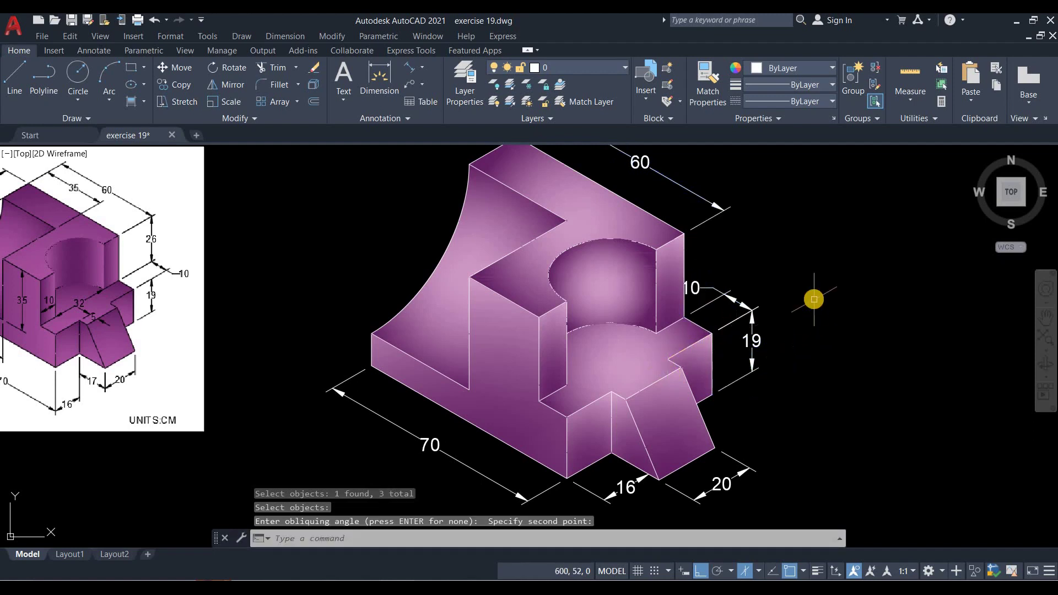
scroll(799, 303, "down", 1)
scroll(771, 330, "down", 1)
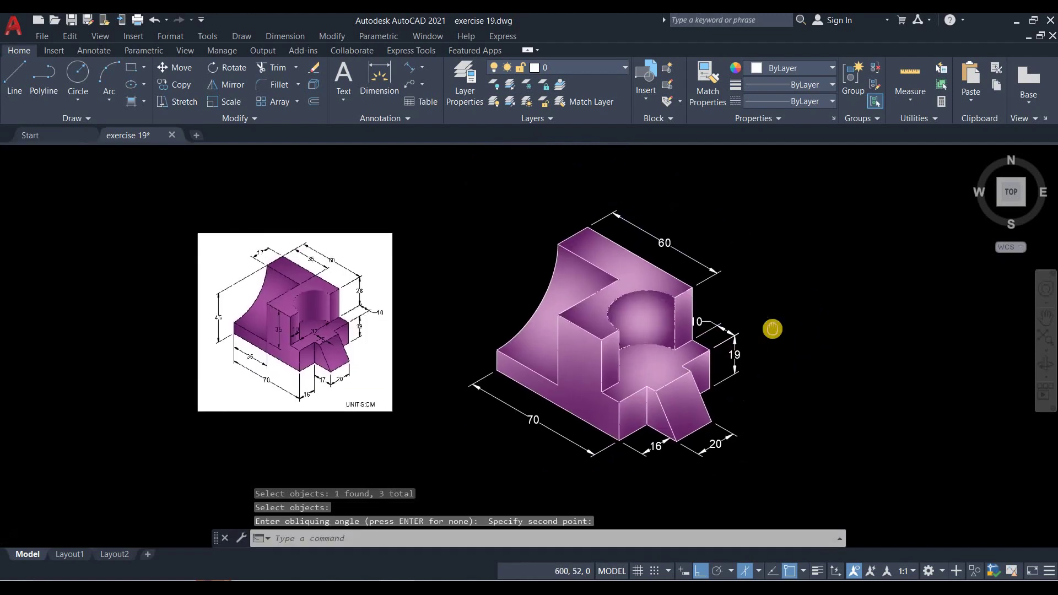